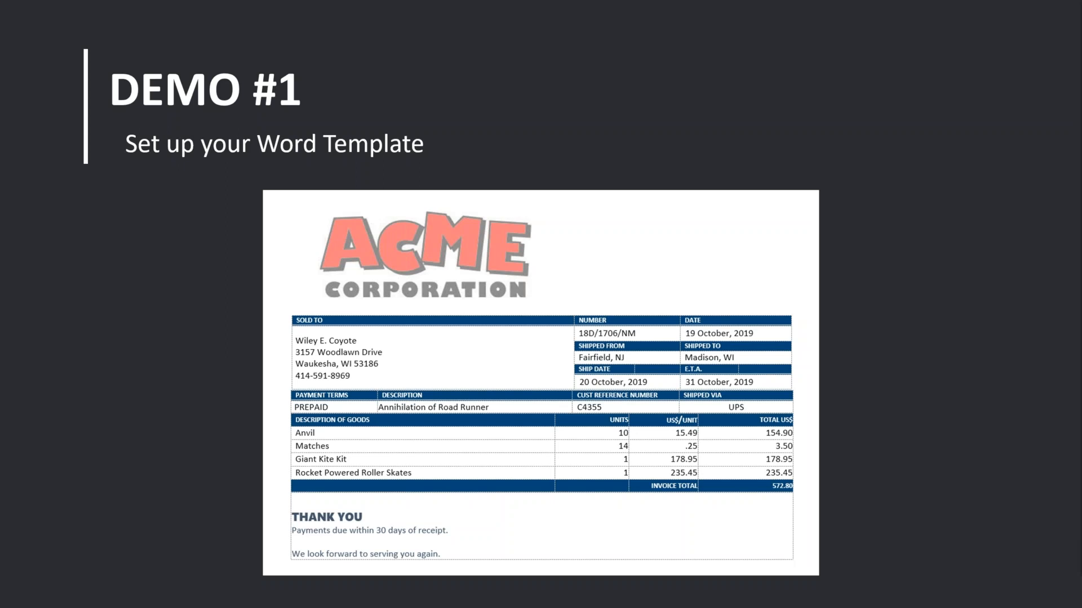
- Switch to the Word Online (Business) connector documentation in Chrome and examine the list of currently supported content controls
mouse_move(1080, 606)
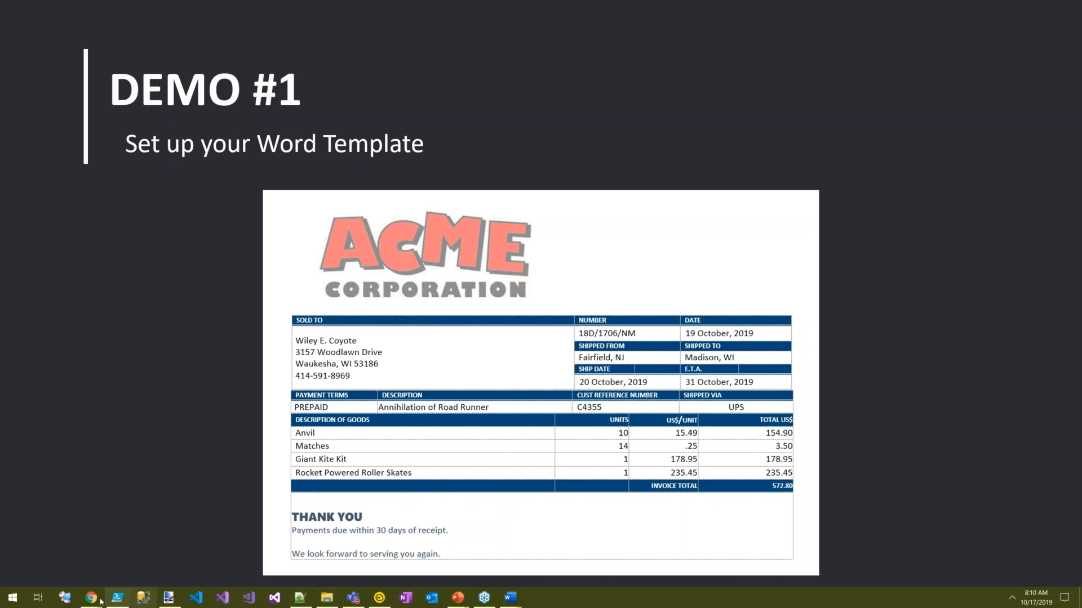
mouse_move(87, 598)
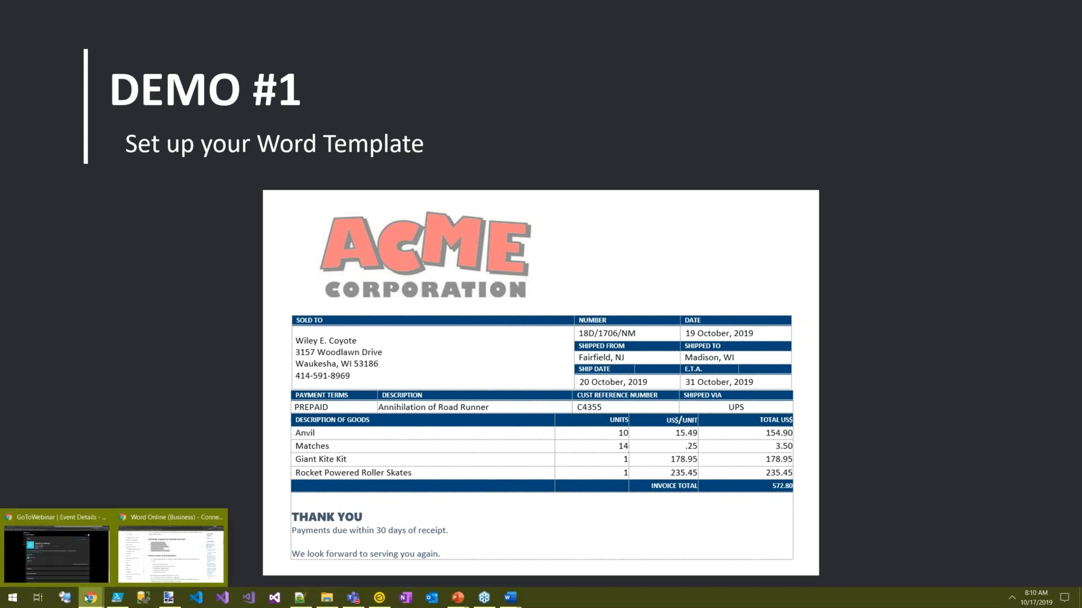
left_click(151, 547)
left_click(671, 213)
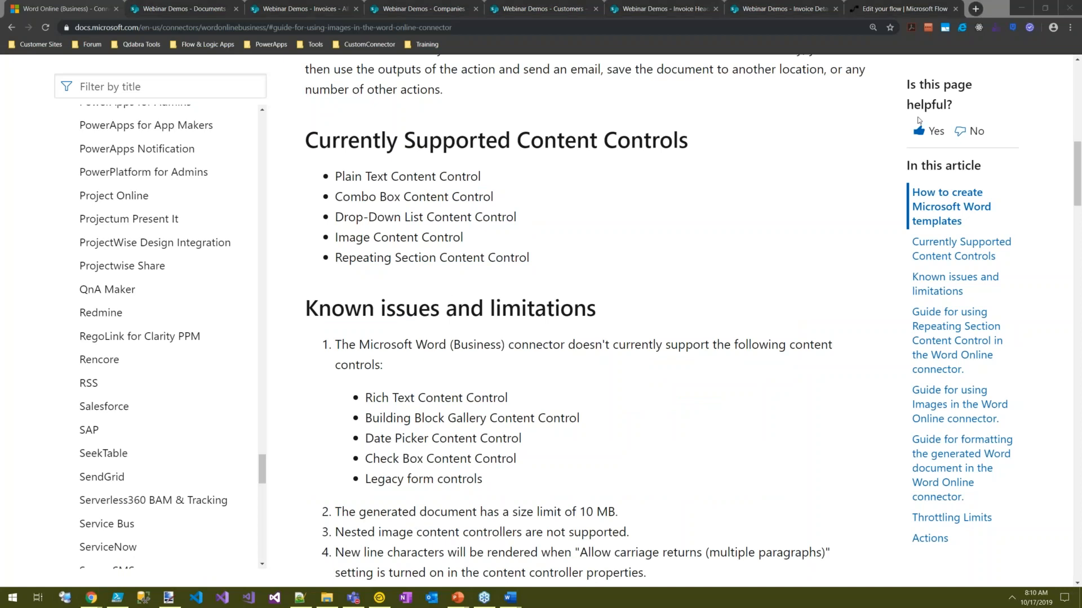
left_click_drag(334, 177, 543, 271)
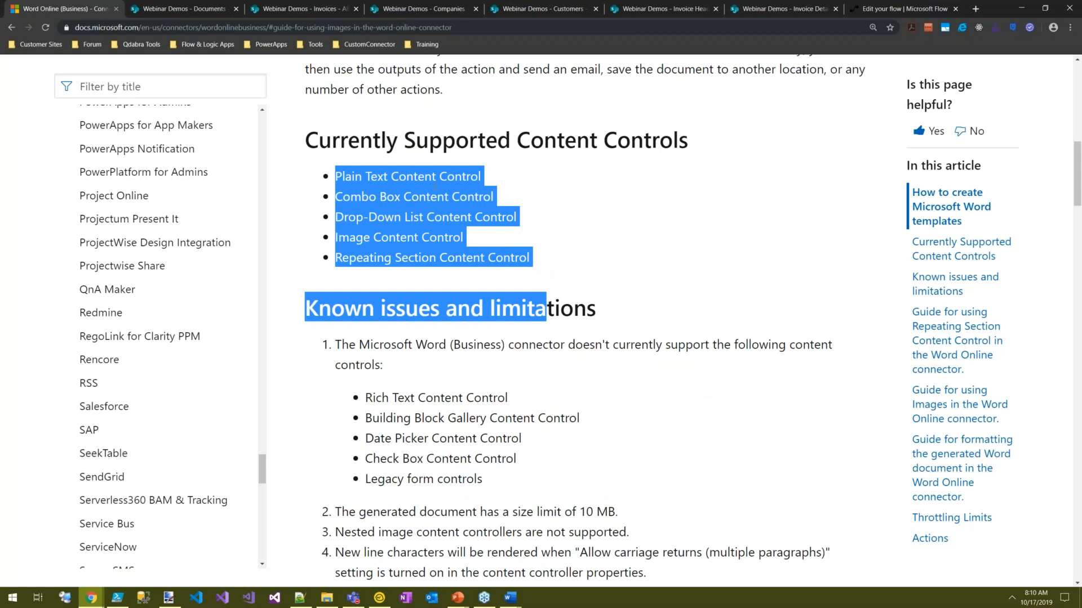
left_click(564, 152)
left_click_drag(335, 177, 570, 273)
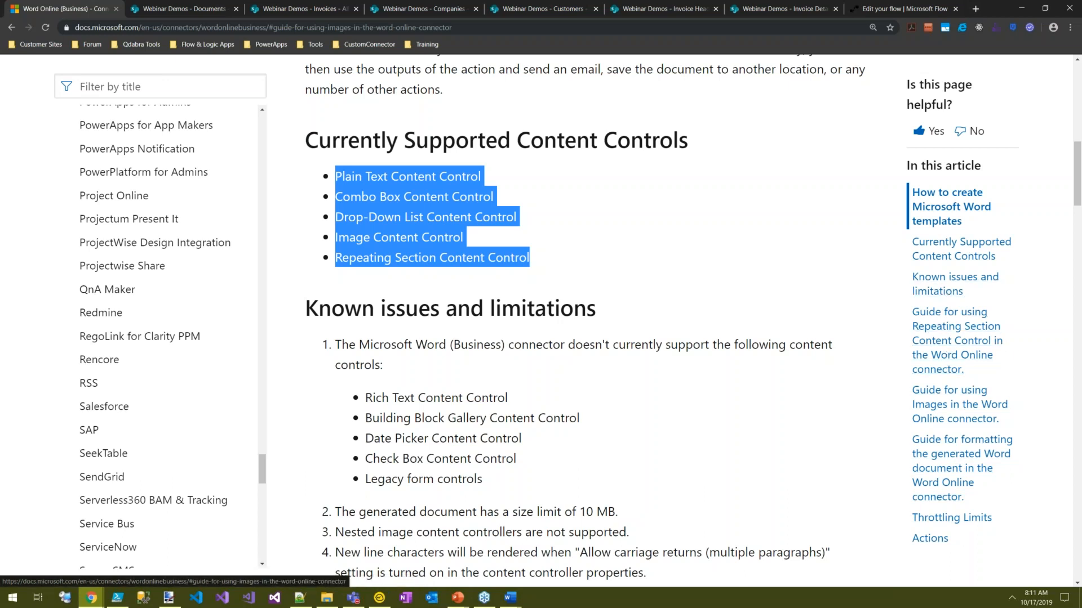
left_click(519, 274)
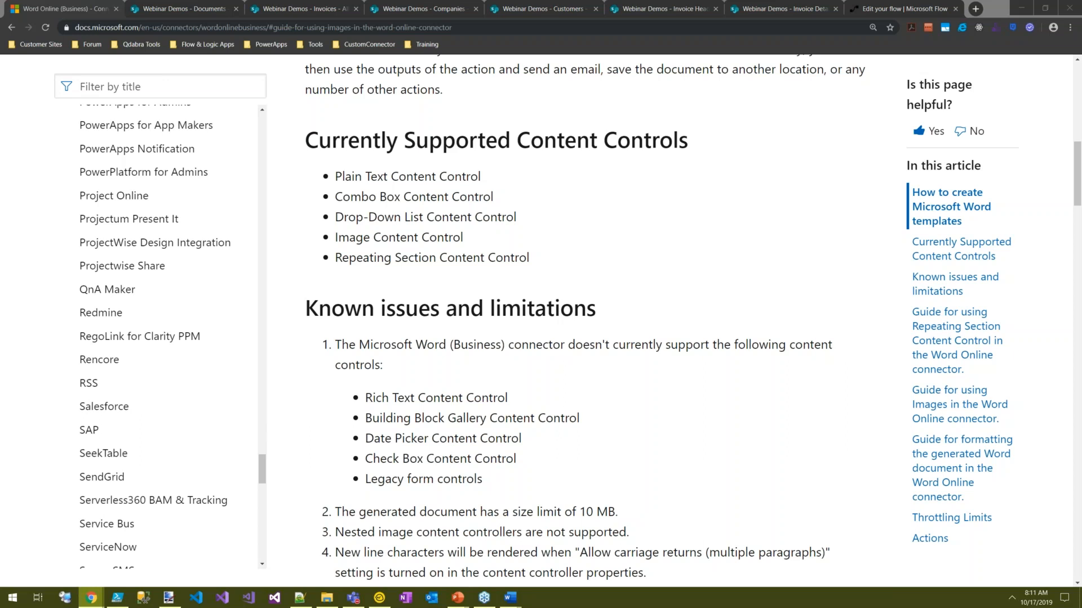
- Switch to Sample Invoice.docx in Word and review the invoice layout from the logo and tables down to the footer
mouse_move(513, 599)
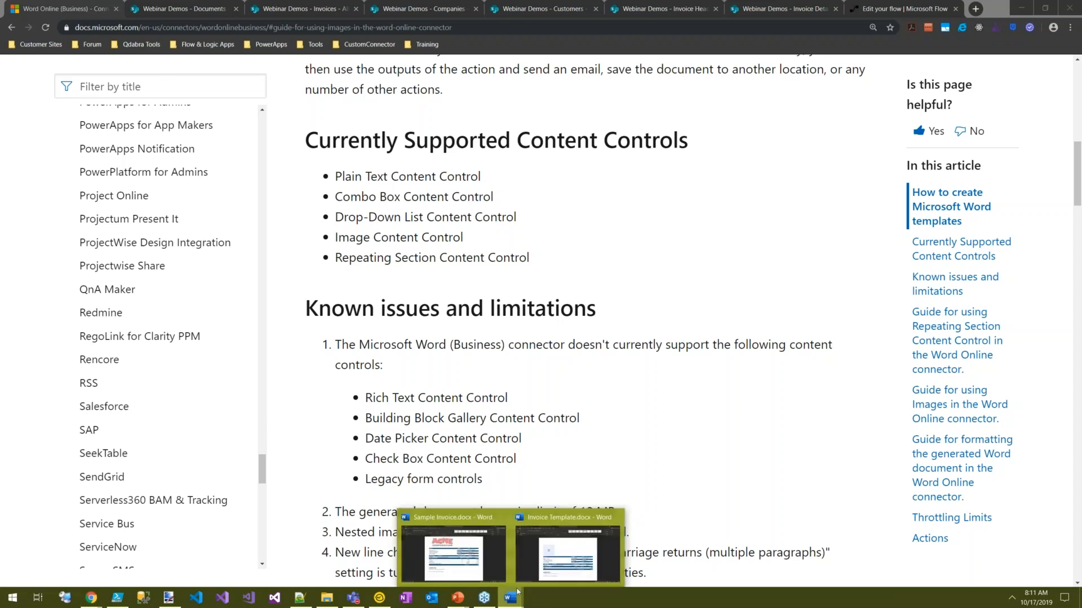
left_click(490, 565)
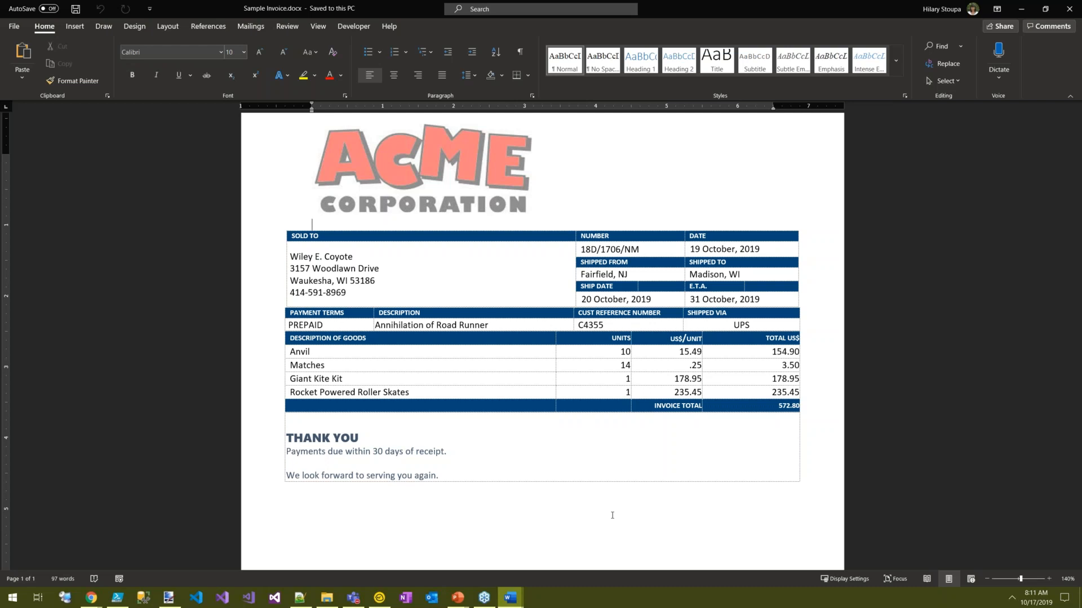
left_click(776, 245)
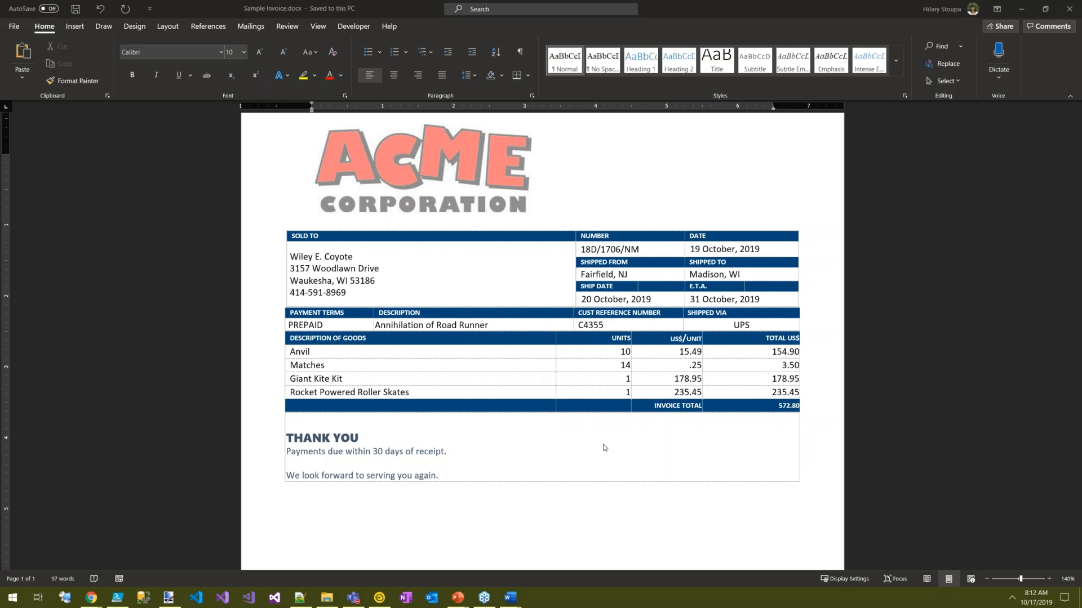
scroll(560, 498, "down", 1)
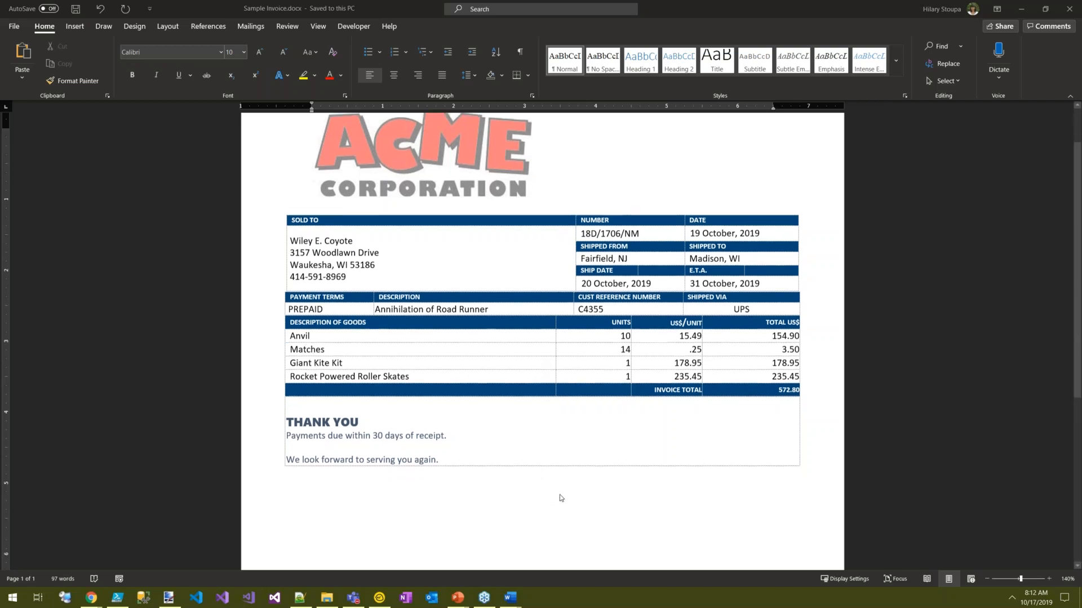
scroll(560, 498, "down", 5)
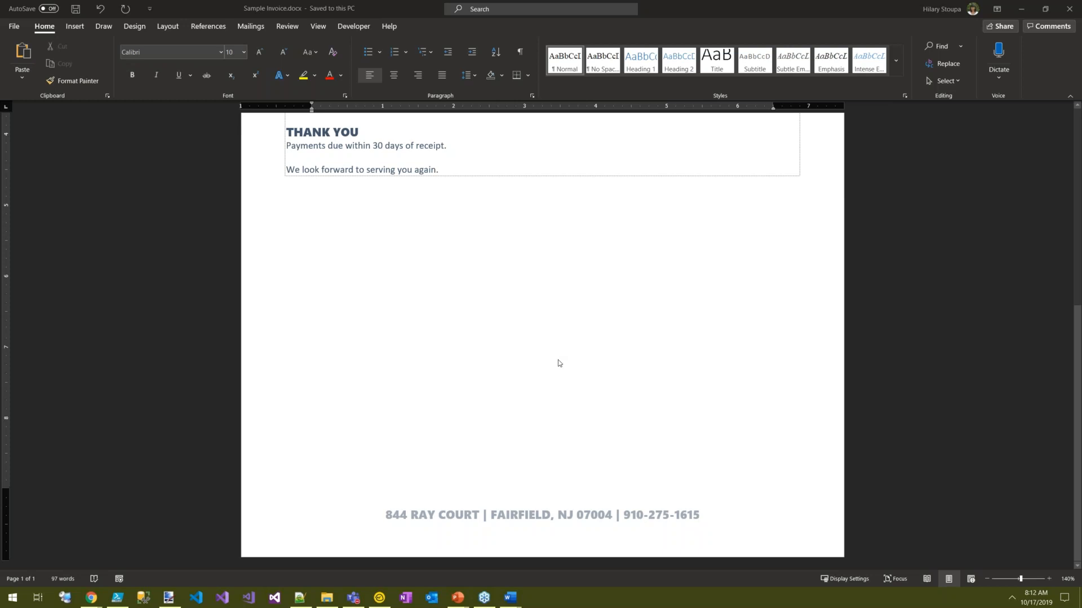
scroll(558, 363, "up", 3)
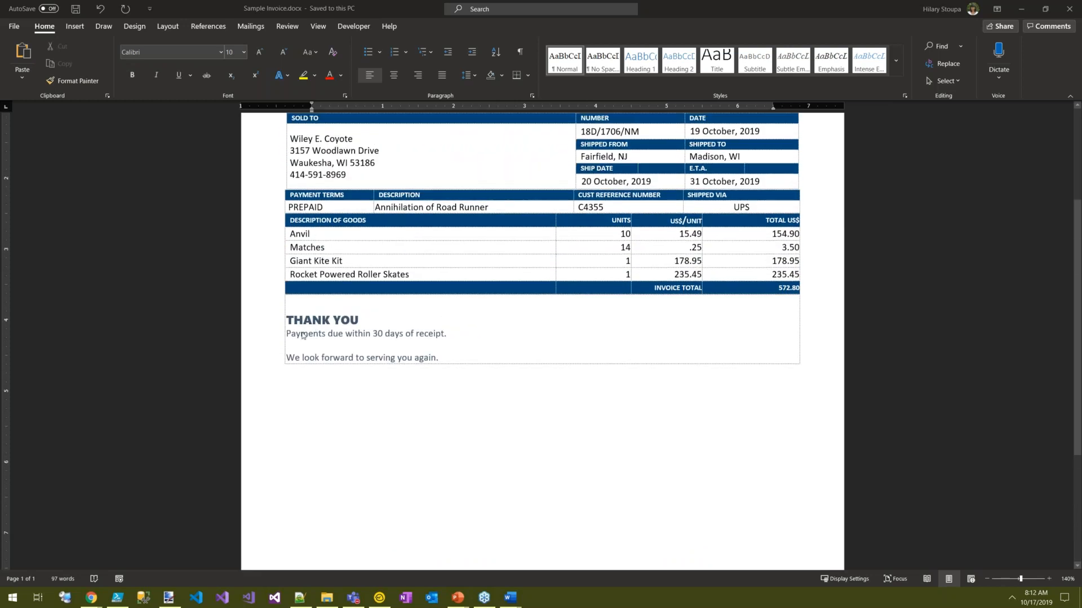
left_click(302, 333)
scroll(548, 445, "up", 2)
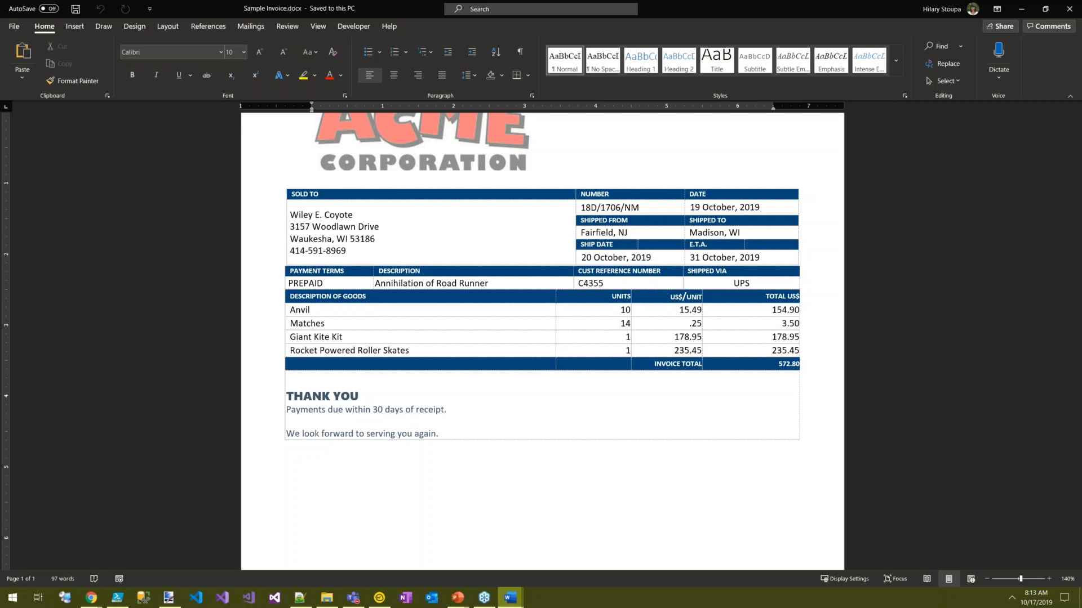
scroll(730, 507, "up", 1)
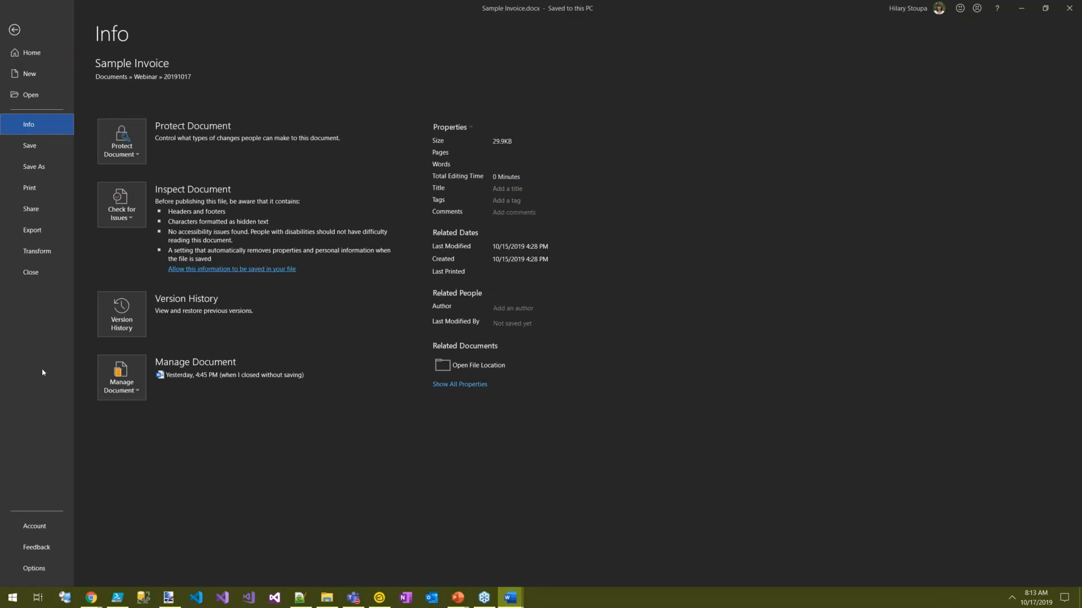
- Check in Word's ribbon customization options whether the Developer tab is enabled, and close the options without changes
left_click(34, 569)
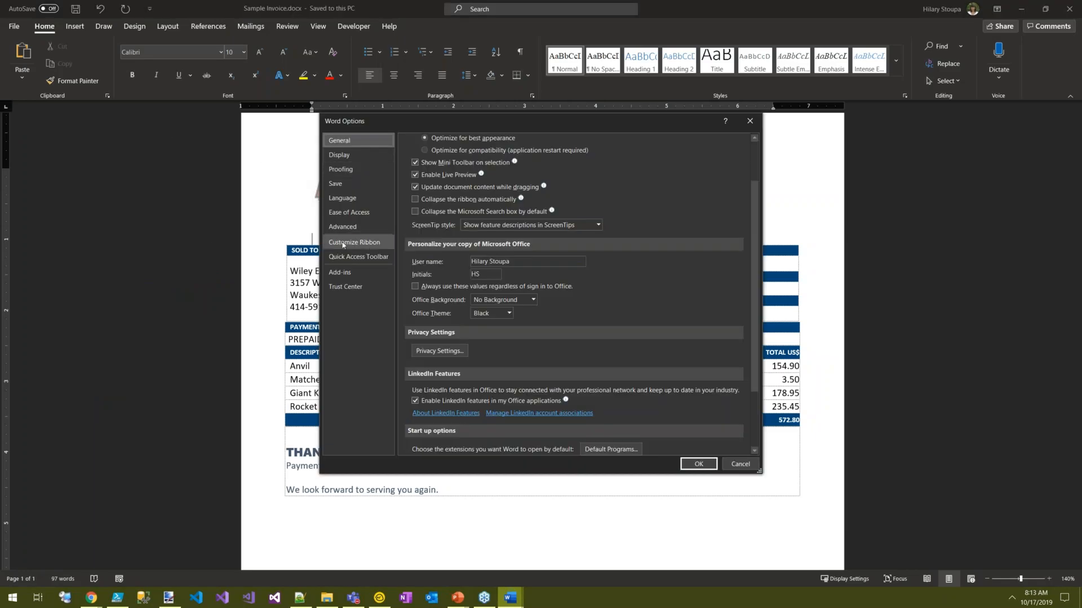
left_click(361, 242)
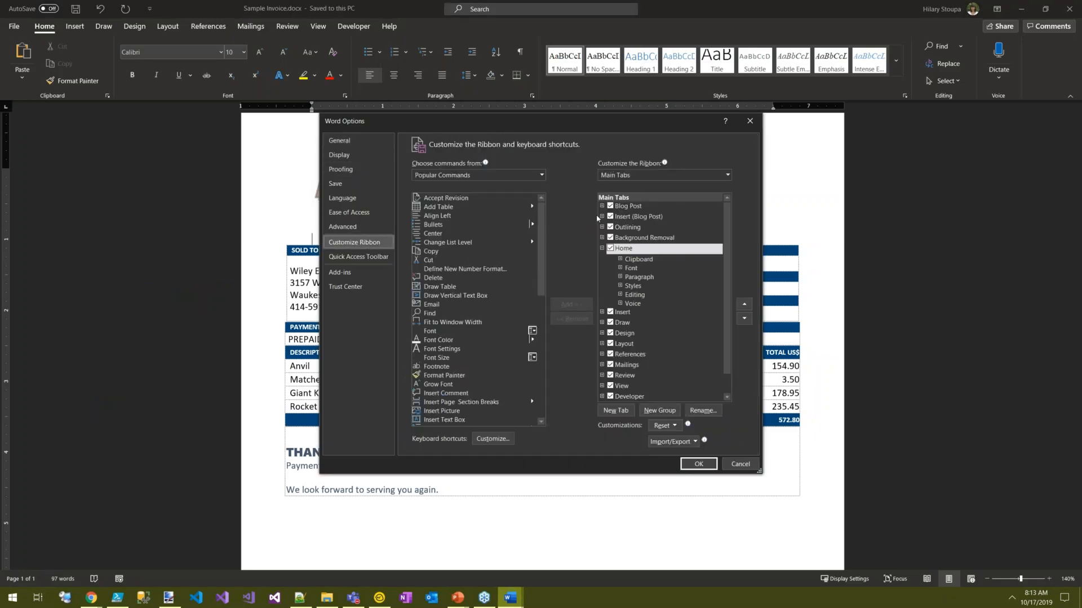
scroll(648, 383, "down", 1)
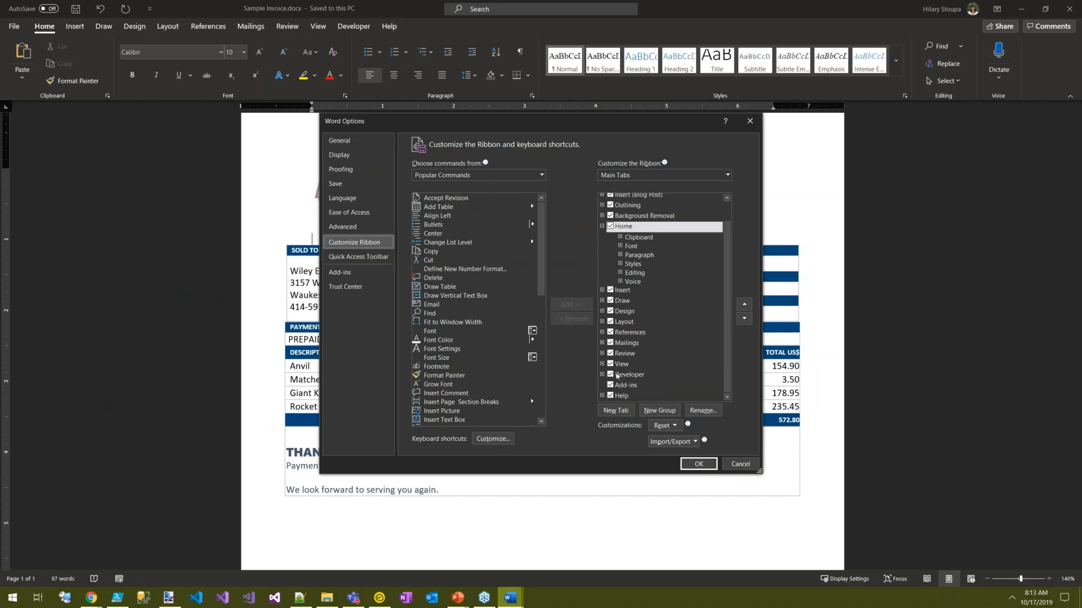
left_click(734, 466)
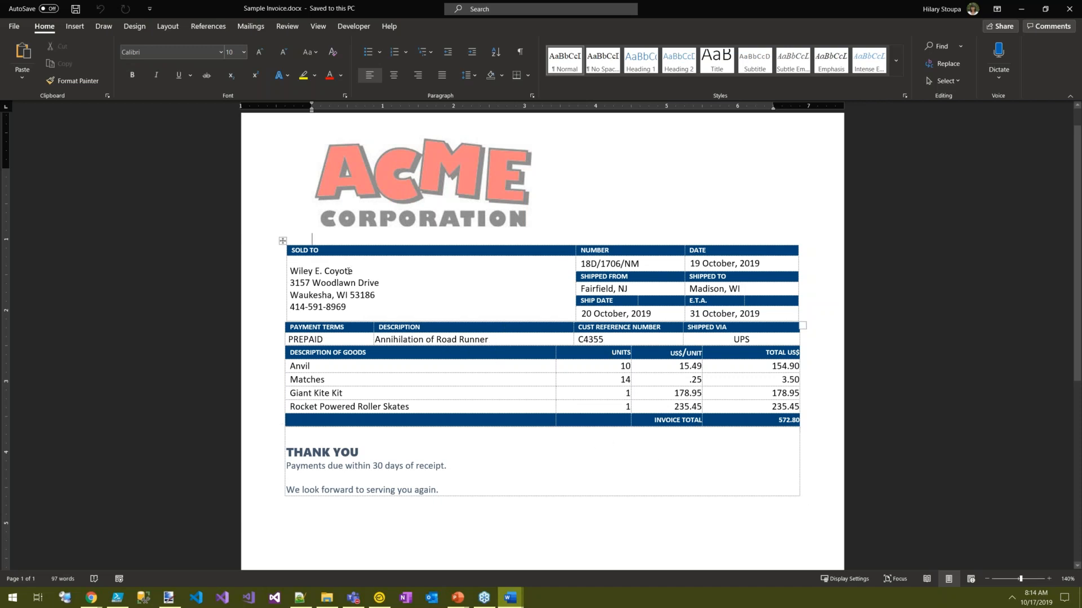
- Wrap the customer's name under SOLD TO in a plain text content control titled CustomerName
left_click_drag(354, 272, 290, 271)
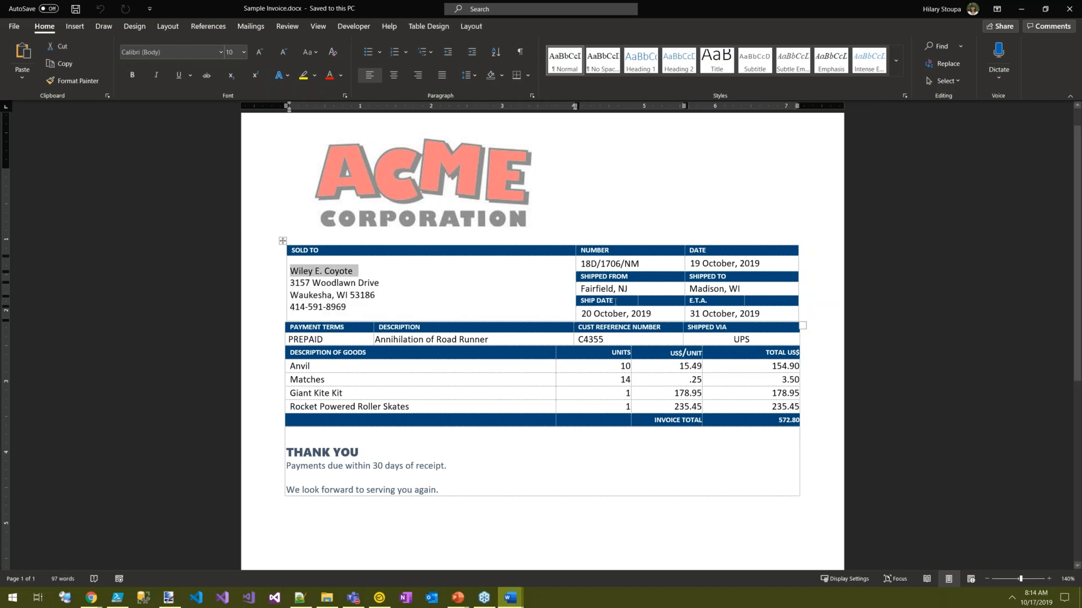
left_click(355, 27)
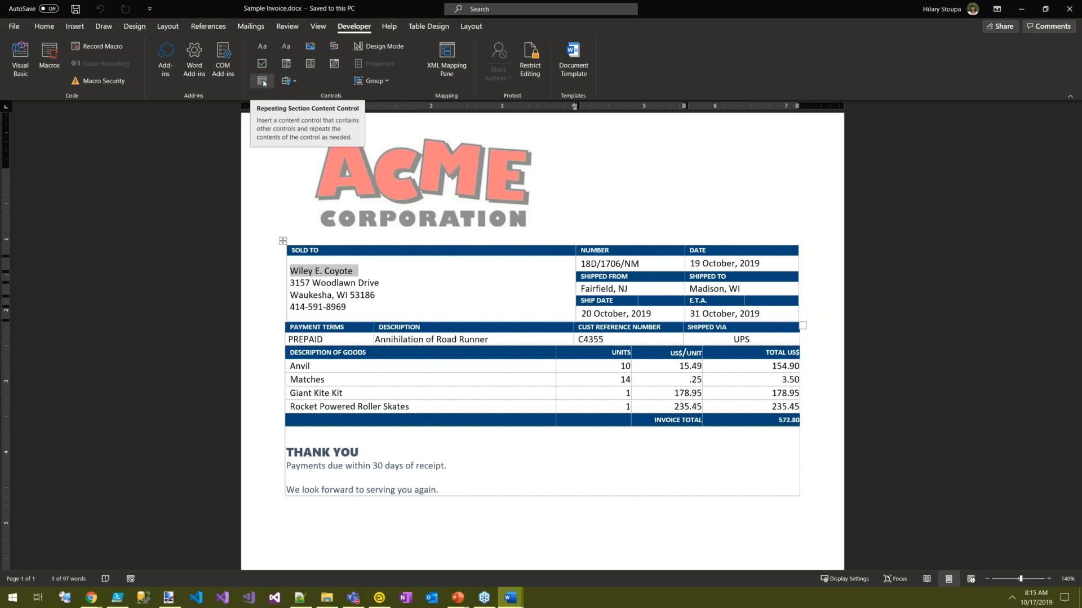
left_click(287, 47)
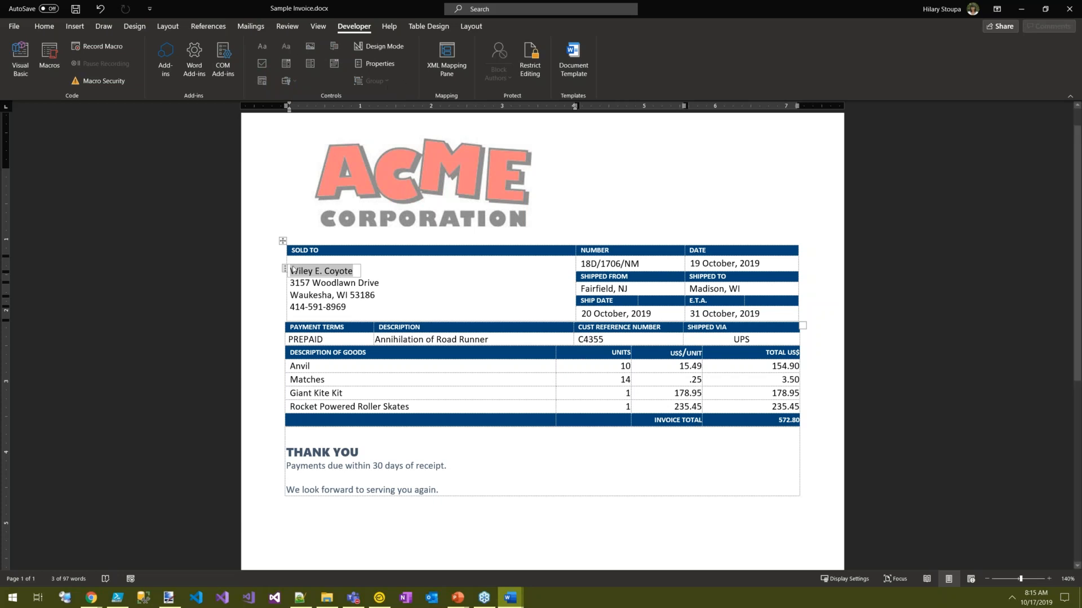
left_click(386, 67)
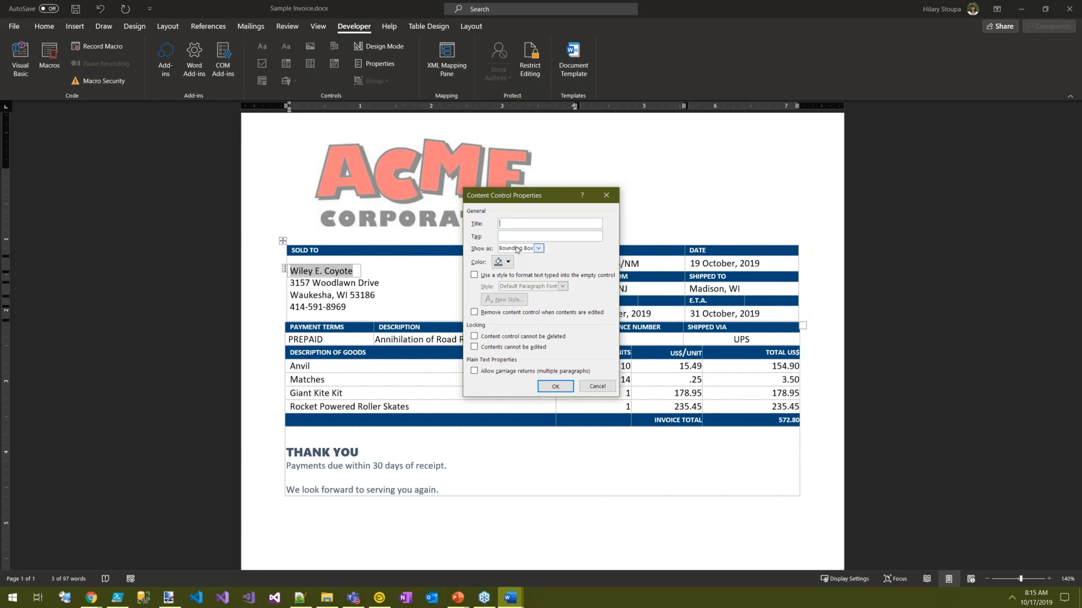
type("CustomerName")
left_click(556, 387)
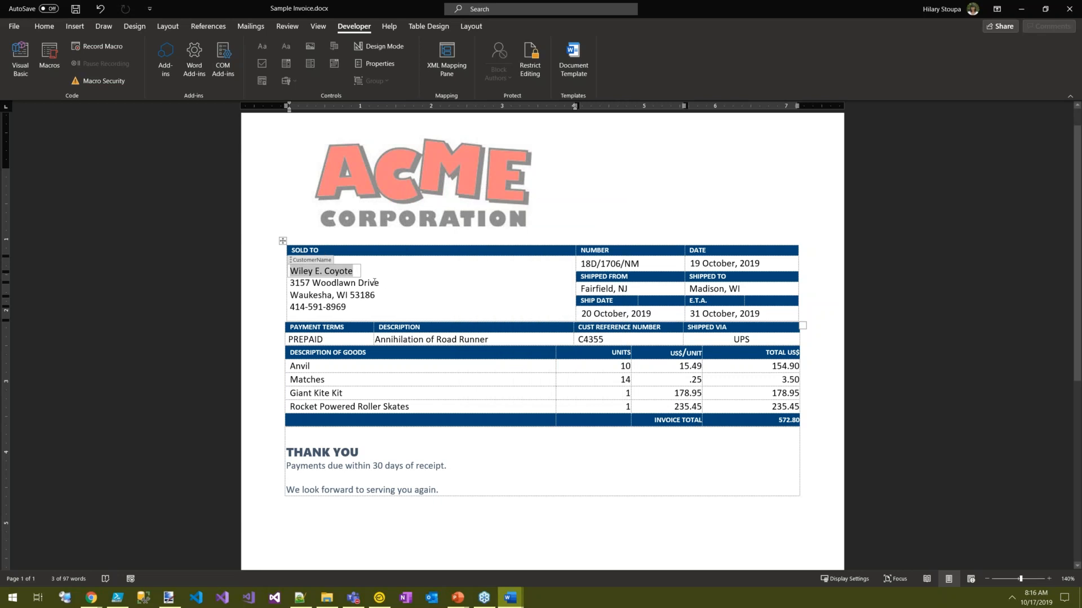
- Wrap the customer's street address line under SOLD TO in a plain text content control titled CustomerAddress
left_click_drag(387, 283, 290, 283)
left_click(288, 50)
left_click(375, 63)
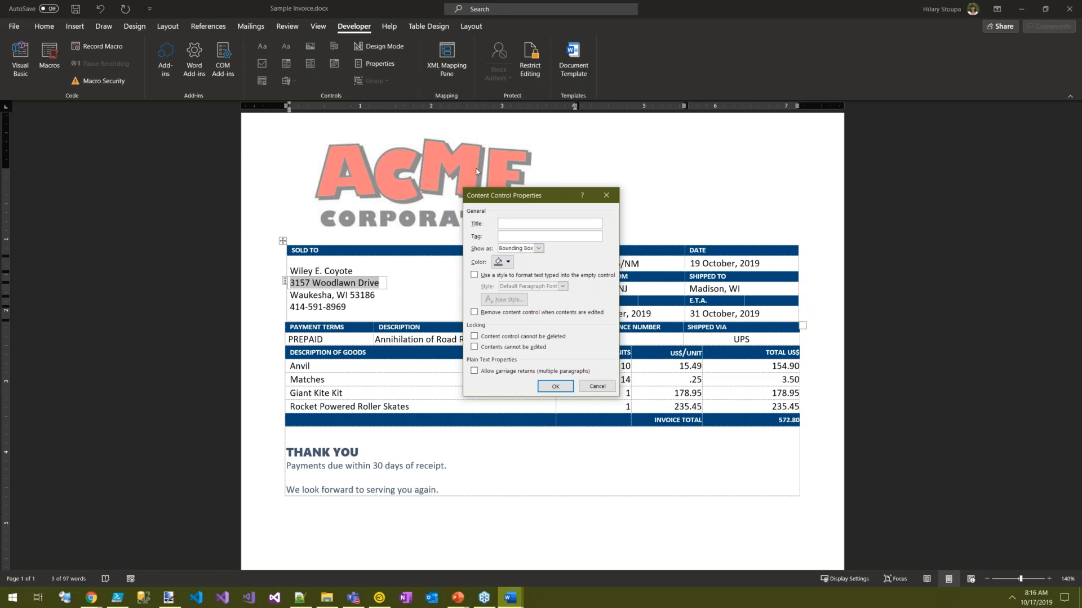
type("CustomerAddress")
left_click(557, 387)
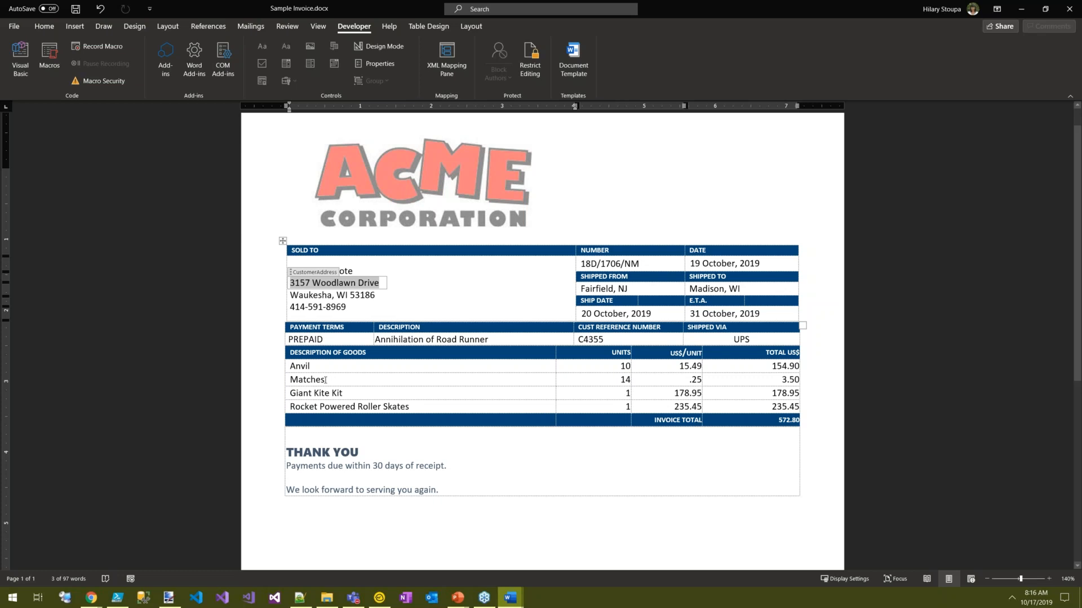
- Delete the Matches, Giant Kite Kit and Rocket Powered Roller Skates rows from the goods table
left_click(363, 380)
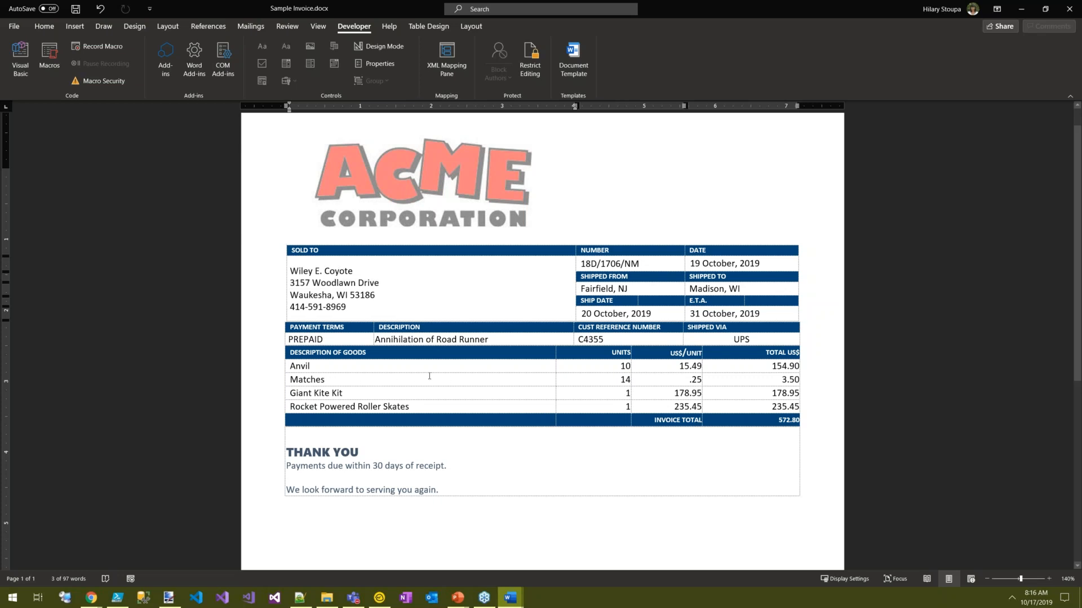
left_click(286, 379)
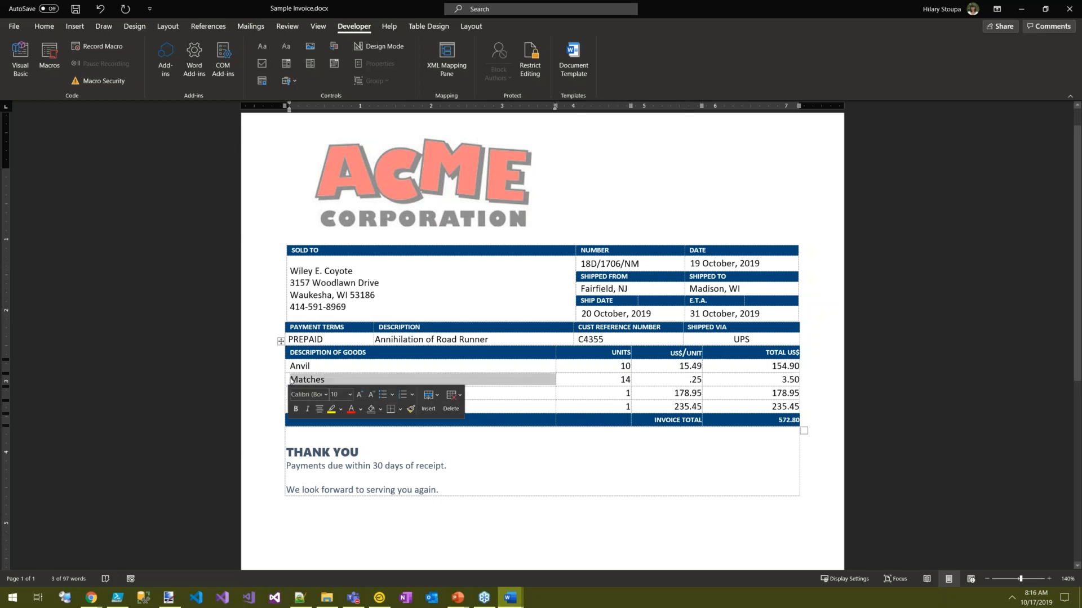
left_click(442, 380)
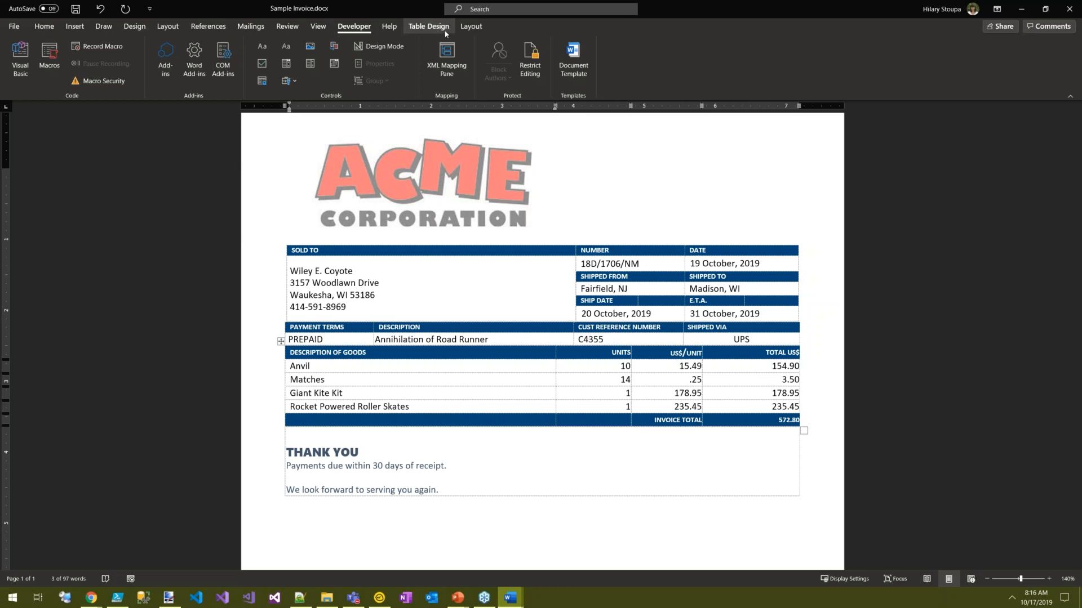
left_click_drag(330, 379, 792, 406)
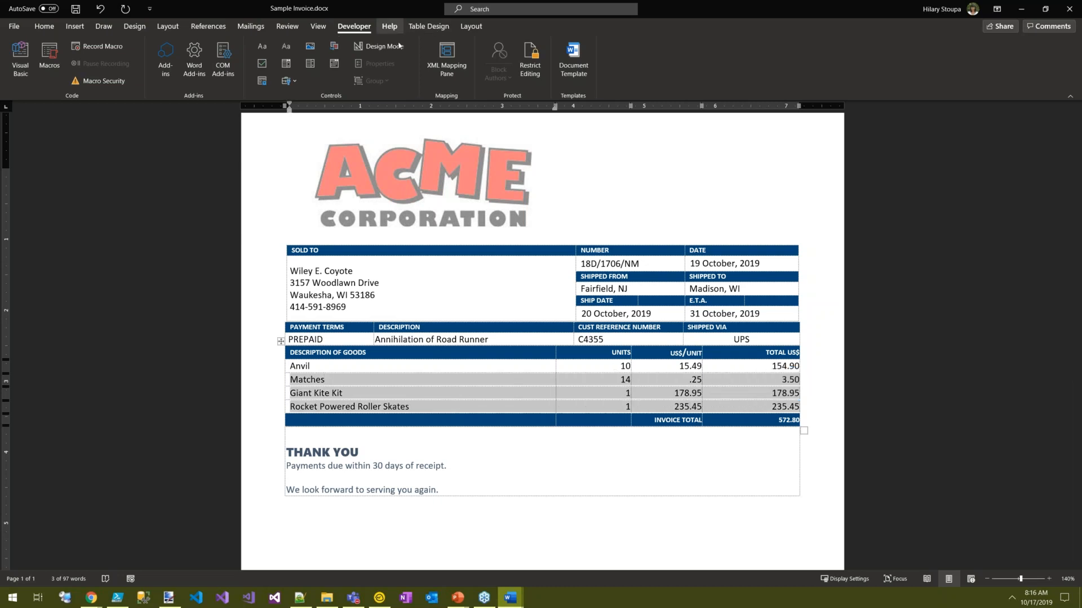
left_click(469, 27)
left_click(123, 62)
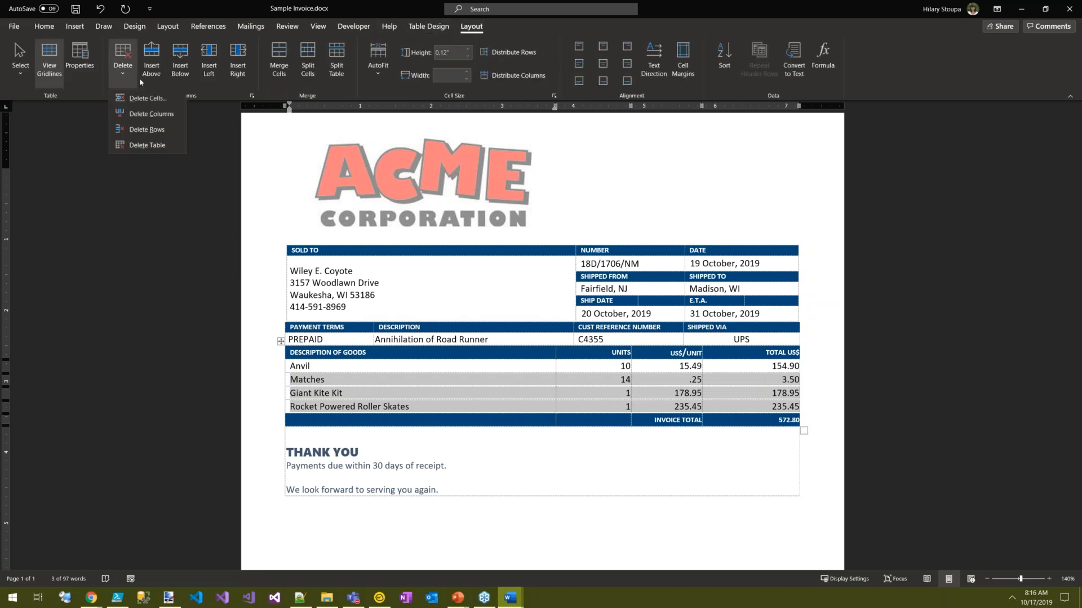
left_click(150, 131)
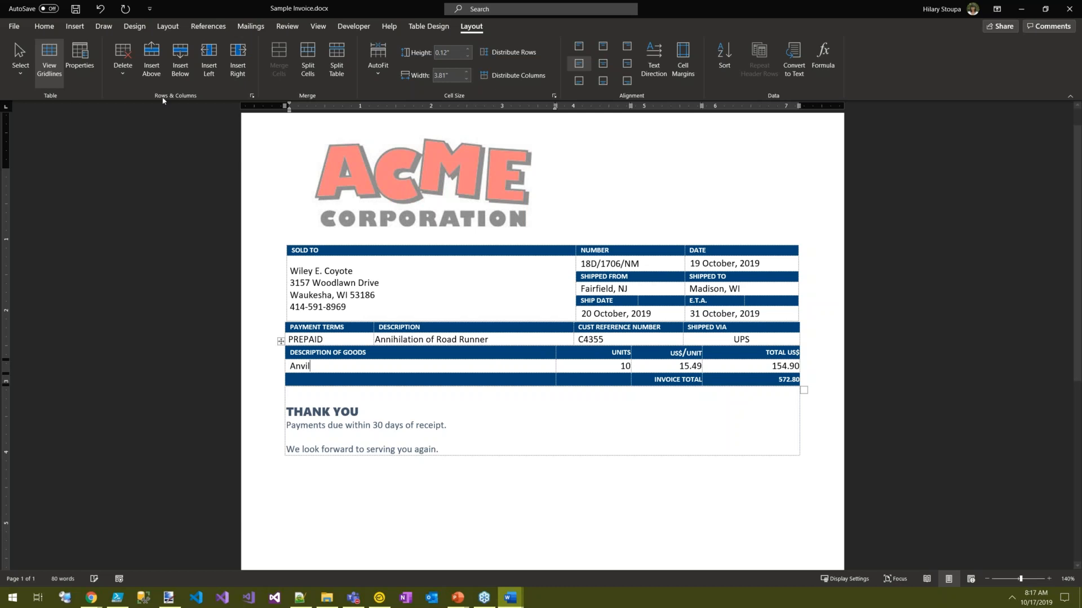
- Wrap the entire Anvil row of the goods table in a repeating section content control
left_click(22, 76)
left_click(24, 78)
left_click(23, 79)
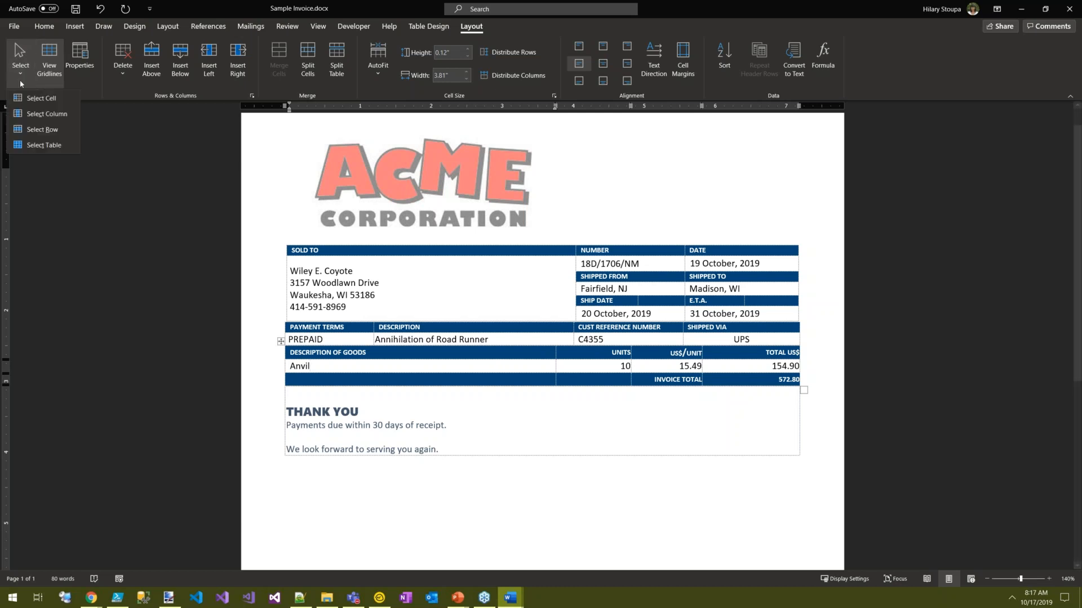
left_click(38, 133)
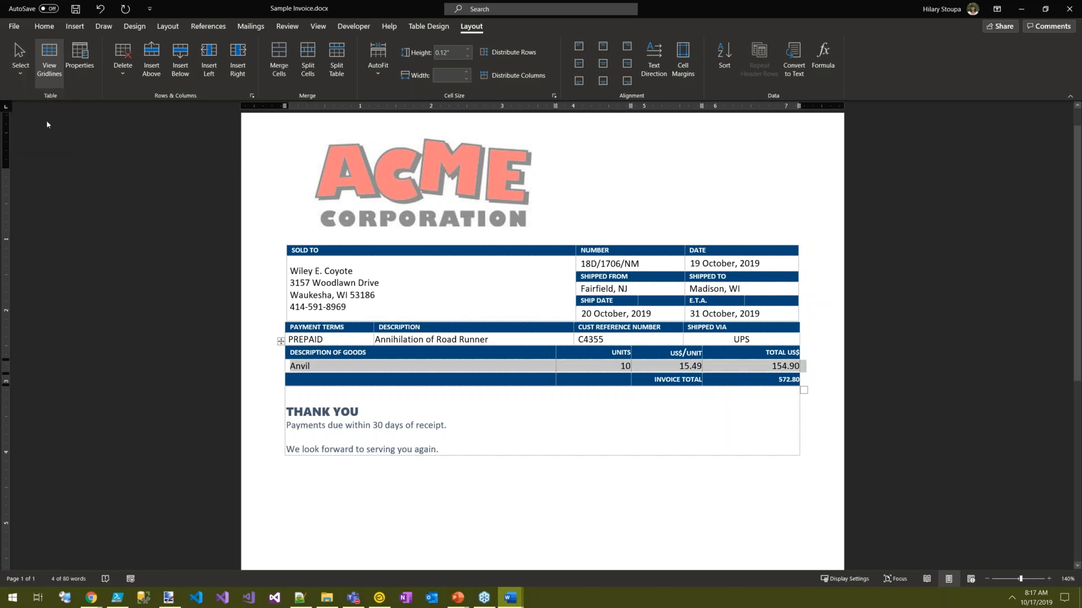
left_click(358, 28)
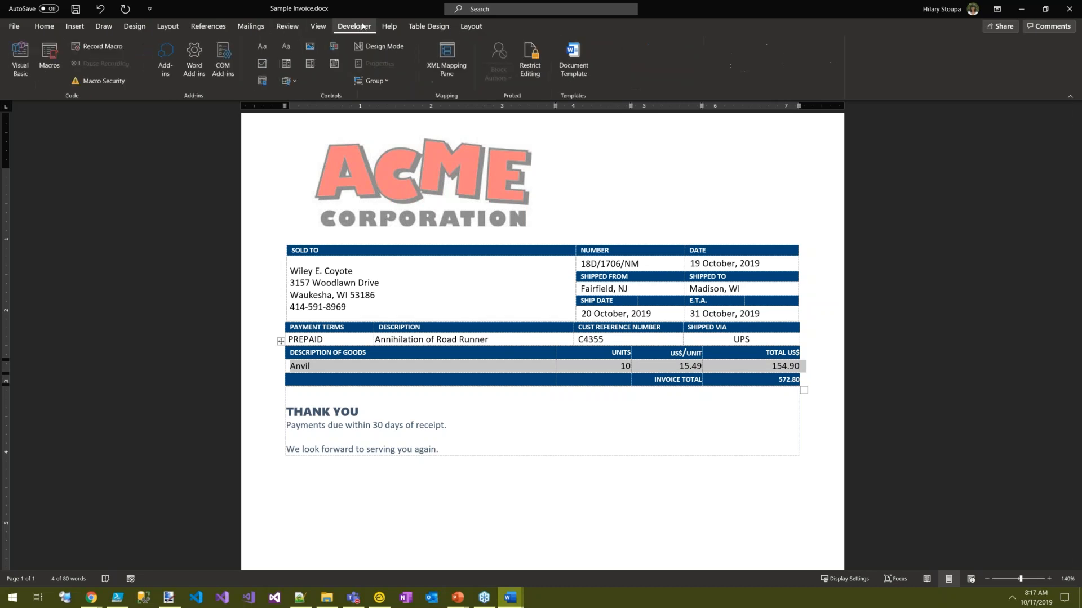
left_click(263, 81)
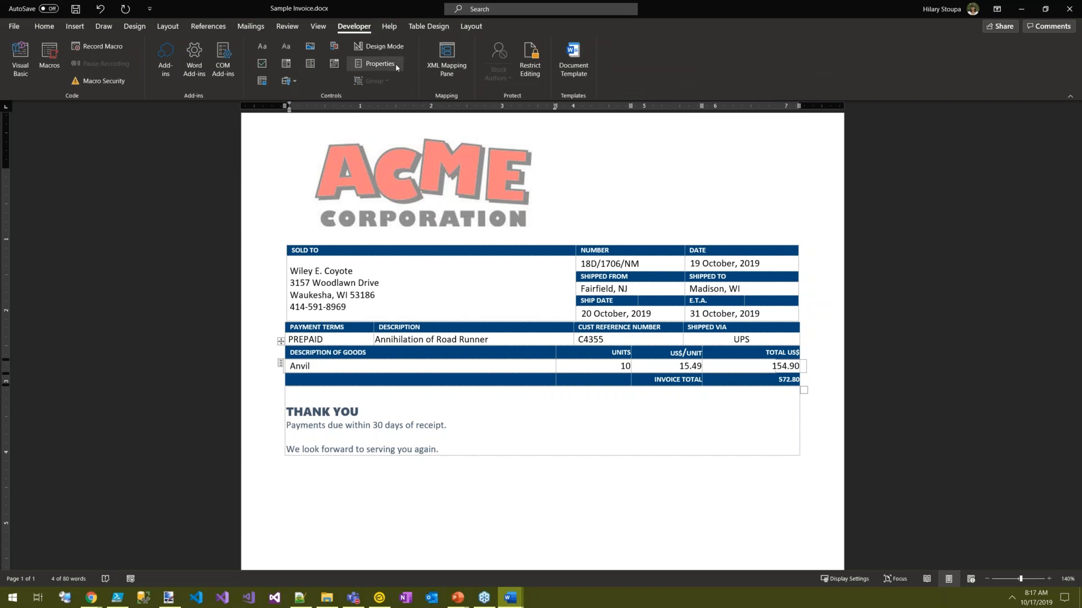
- Title the repeating section content control around the Anvil row InvoiceDetailItem
left_click(375, 63)
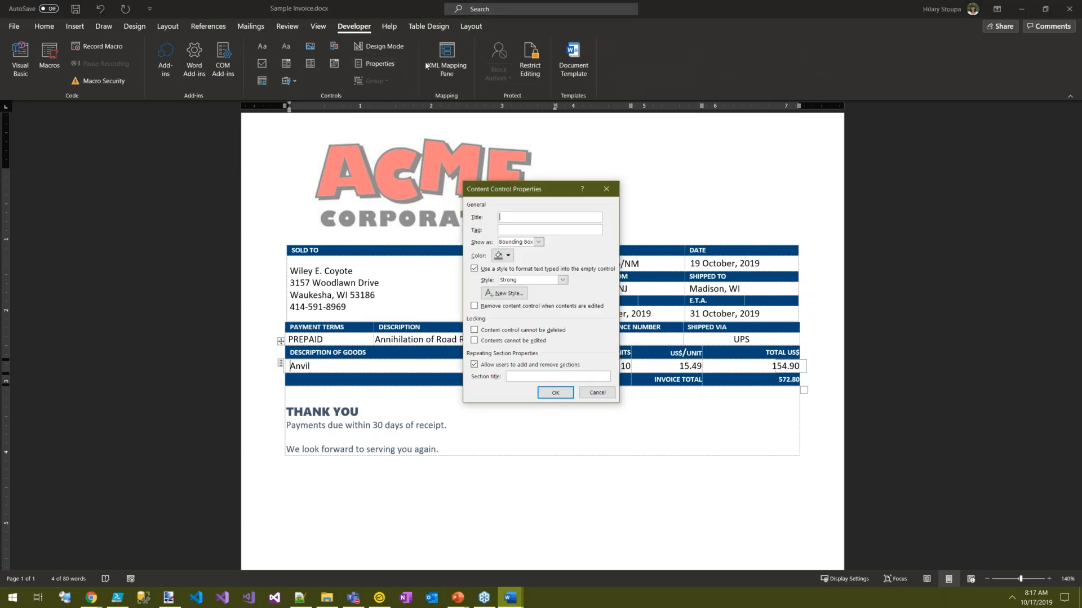
type("InvoiceDetailItems")
left_click(555, 392)
left_click(557, 378)
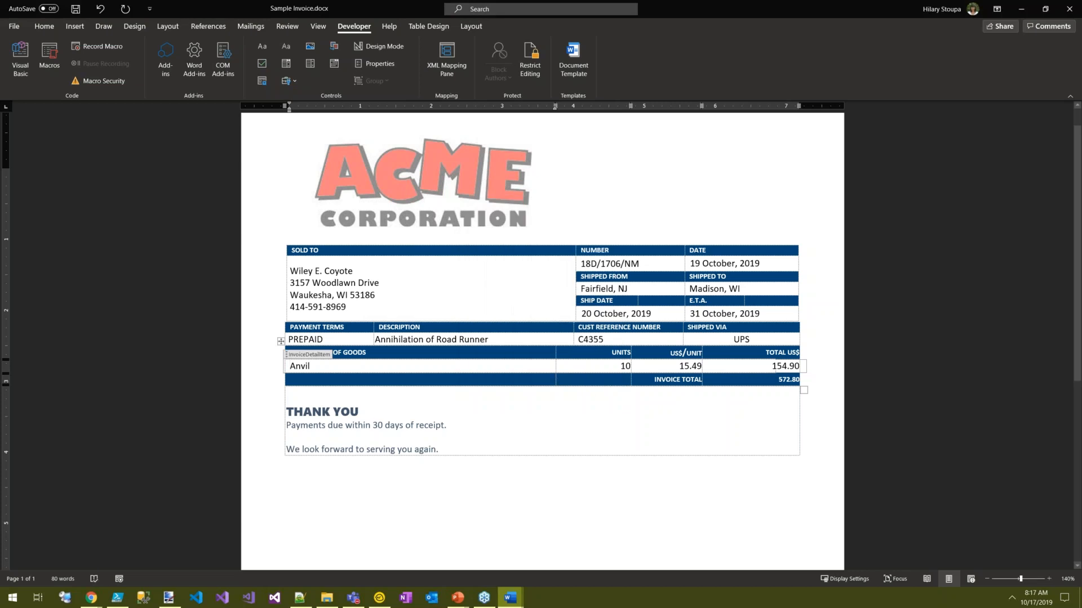
- Wrap the Anvil description in a plain text content control titled InvoiceDetailDesc
left_click_drag(290, 367, 311, 366)
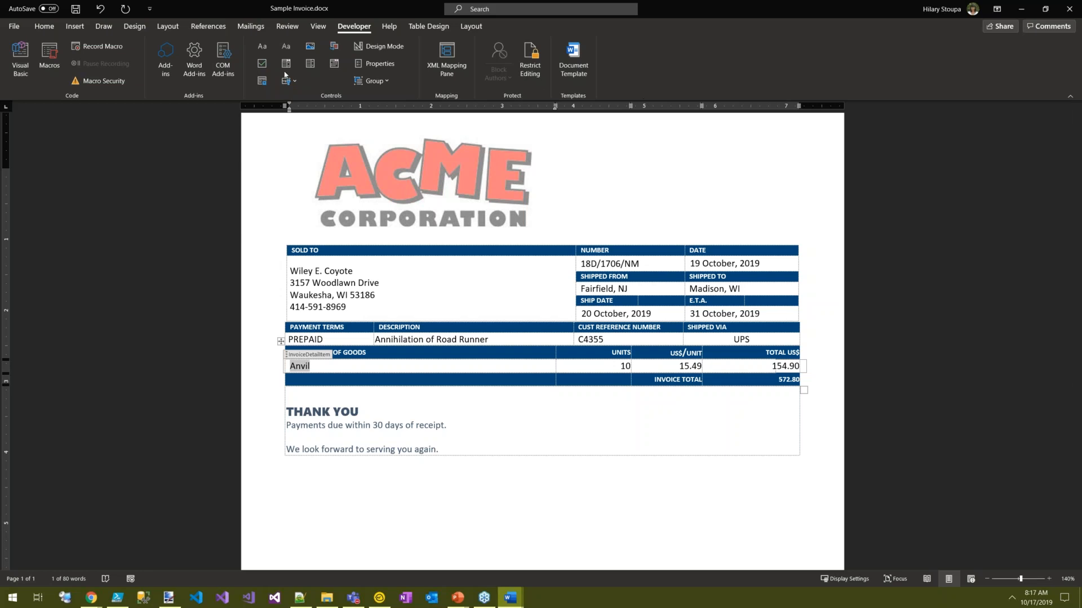
left_click(288, 47)
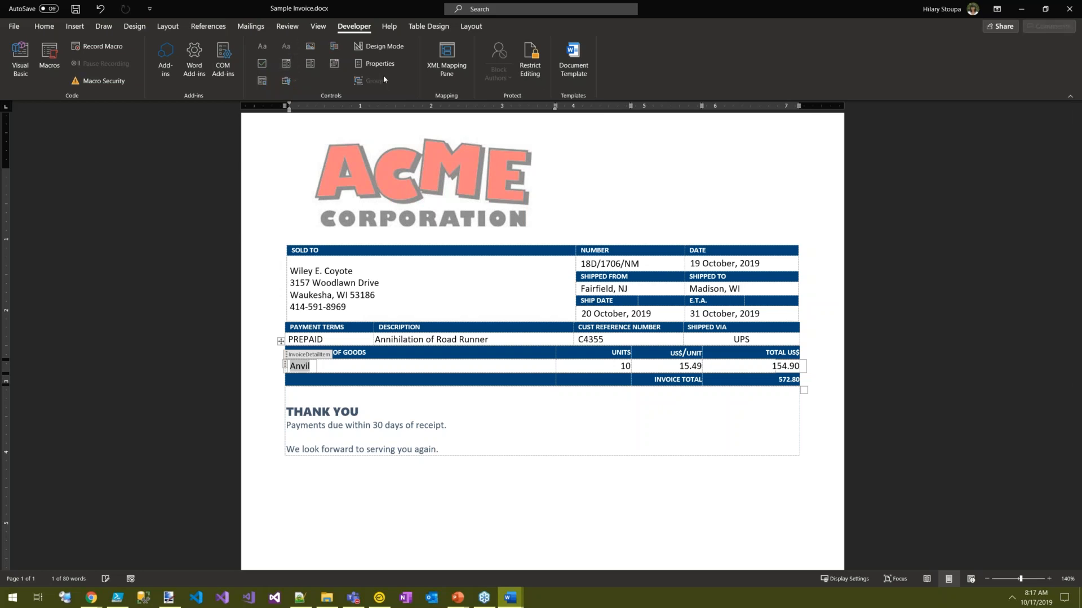
left_click(391, 66)
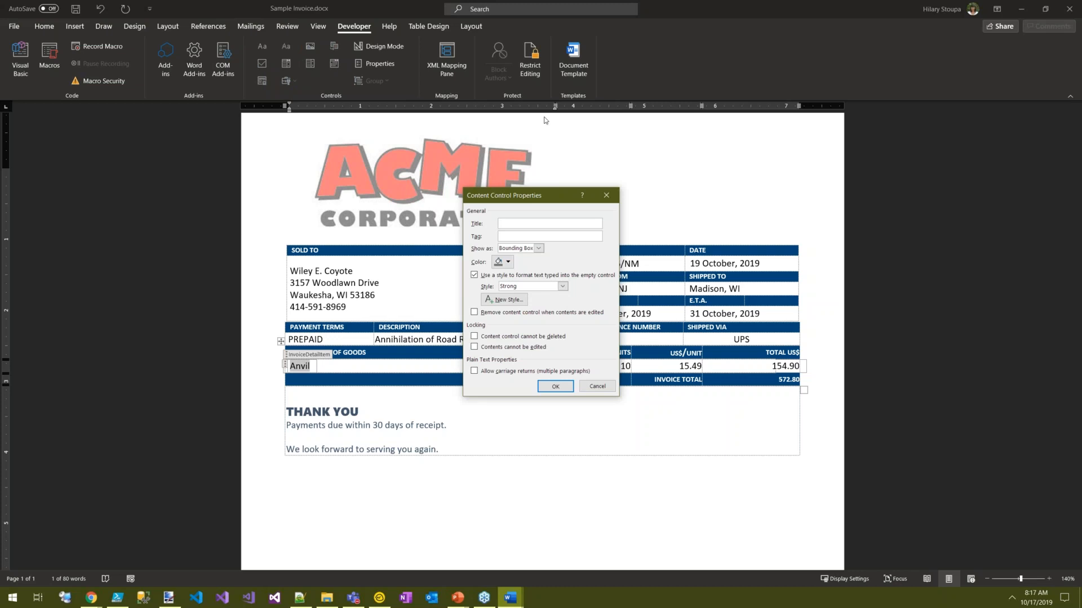
type("InvoiceDetailDesc")
left_click(555, 386)
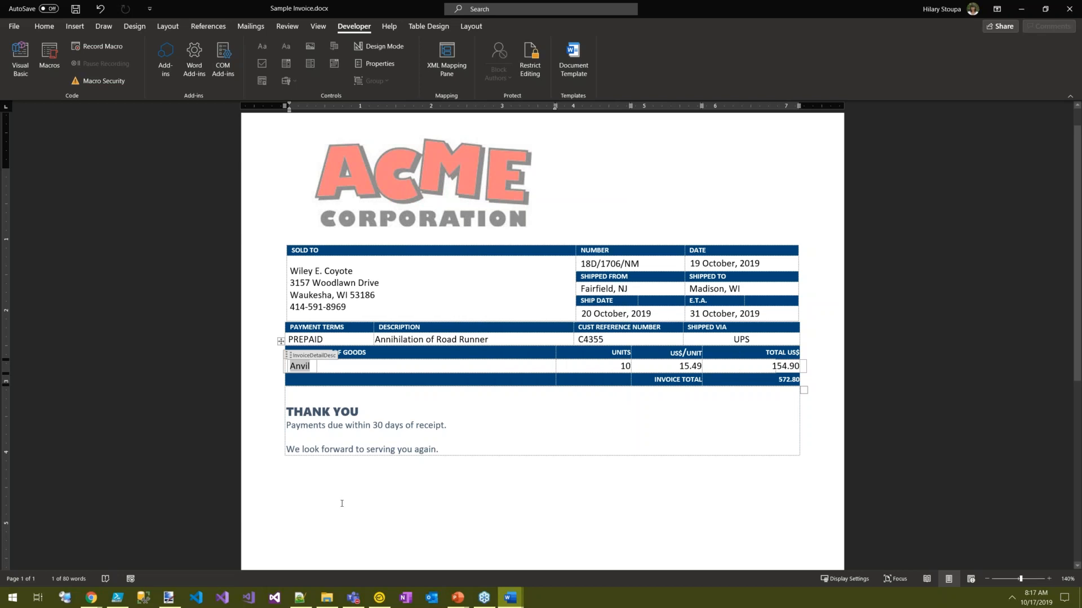
- Close Sample Invoice.docx without saving its changes and bring up the prepared Invoice Template.docx
left_click(678, 366)
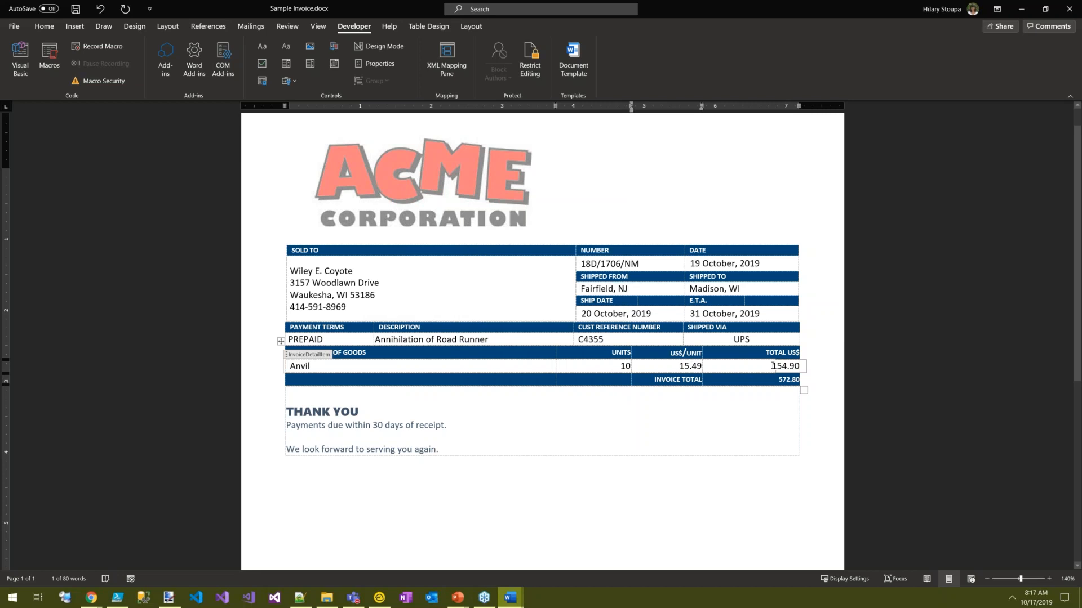
left_click_drag(770, 366, 800, 367)
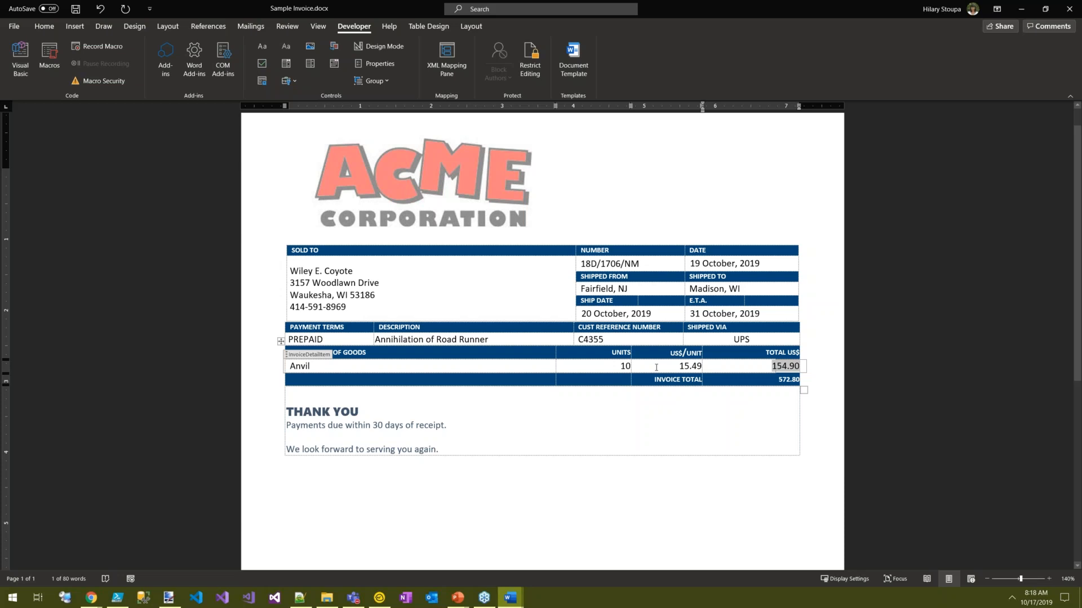
left_click(1069, 12)
left_click(553, 328)
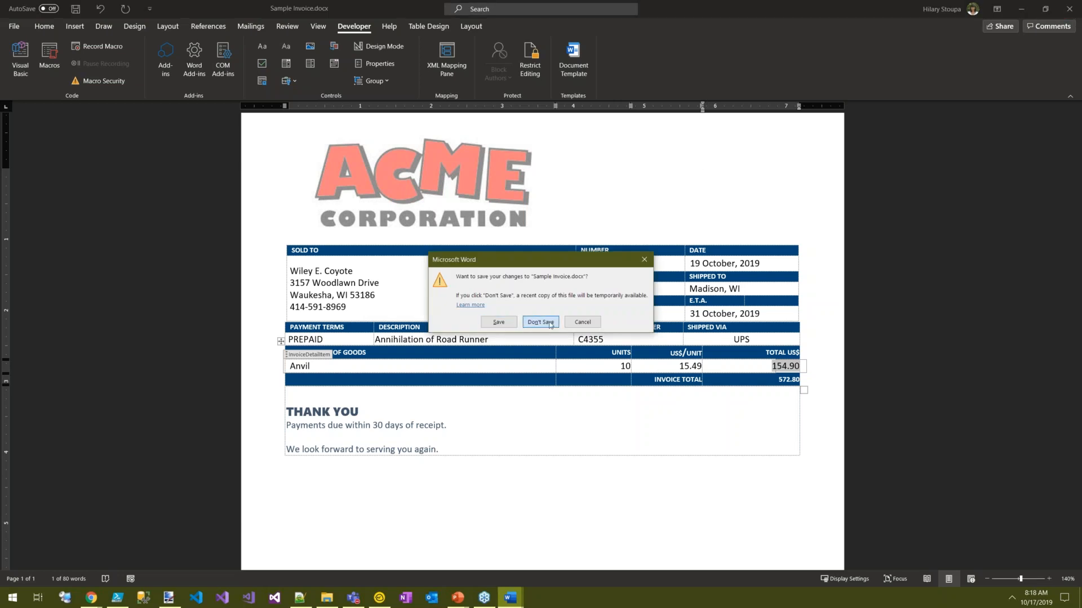
left_click(511, 598)
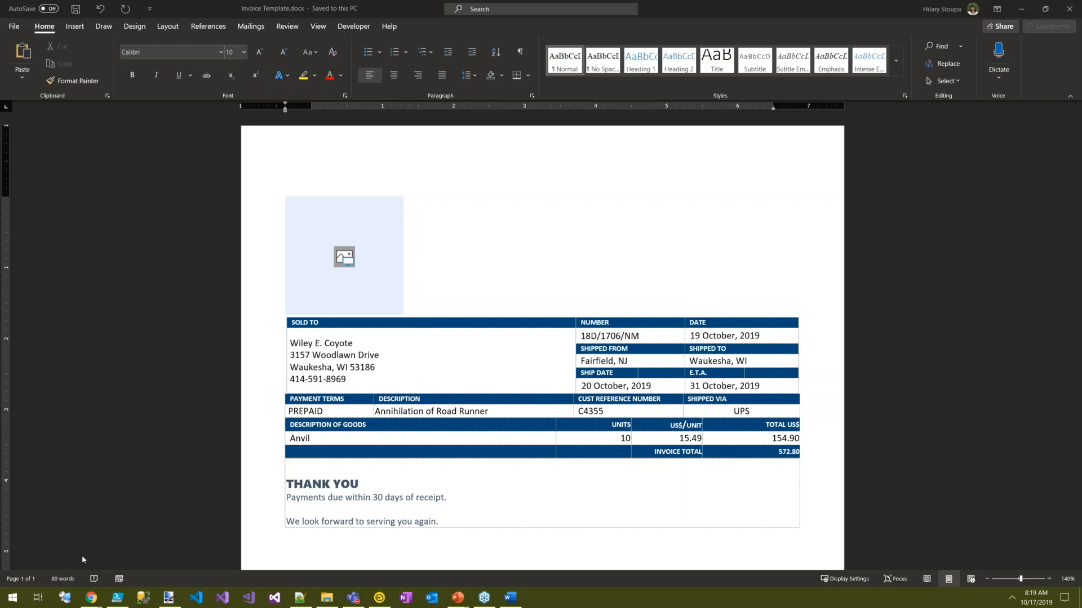
- Switch to Chrome and read the Word Online connector guides on repeating section content controls and images
mouse_move(95, 599)
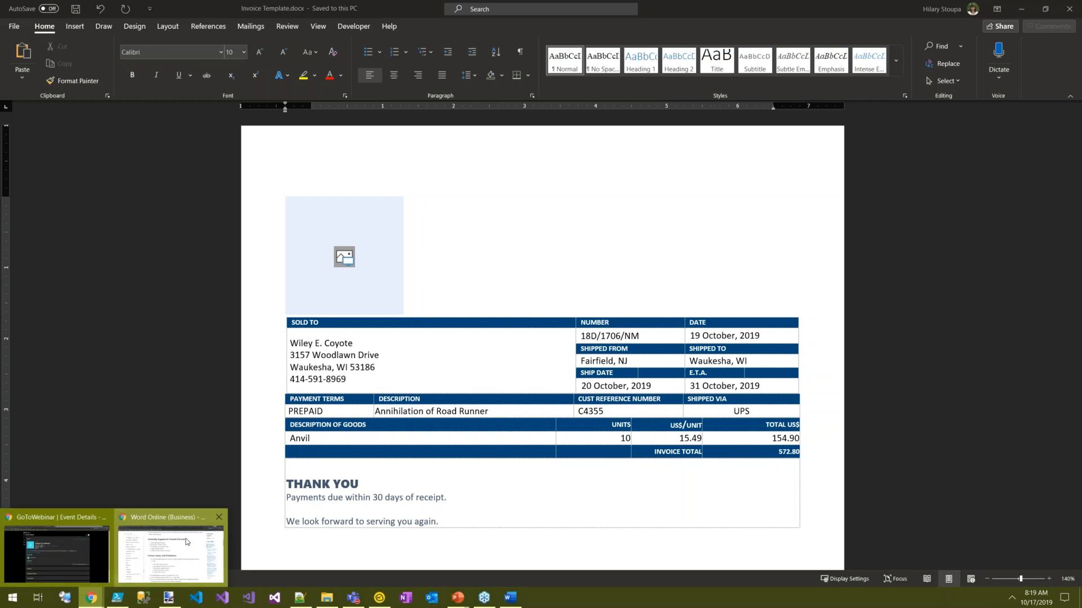
left_click(186, 542)
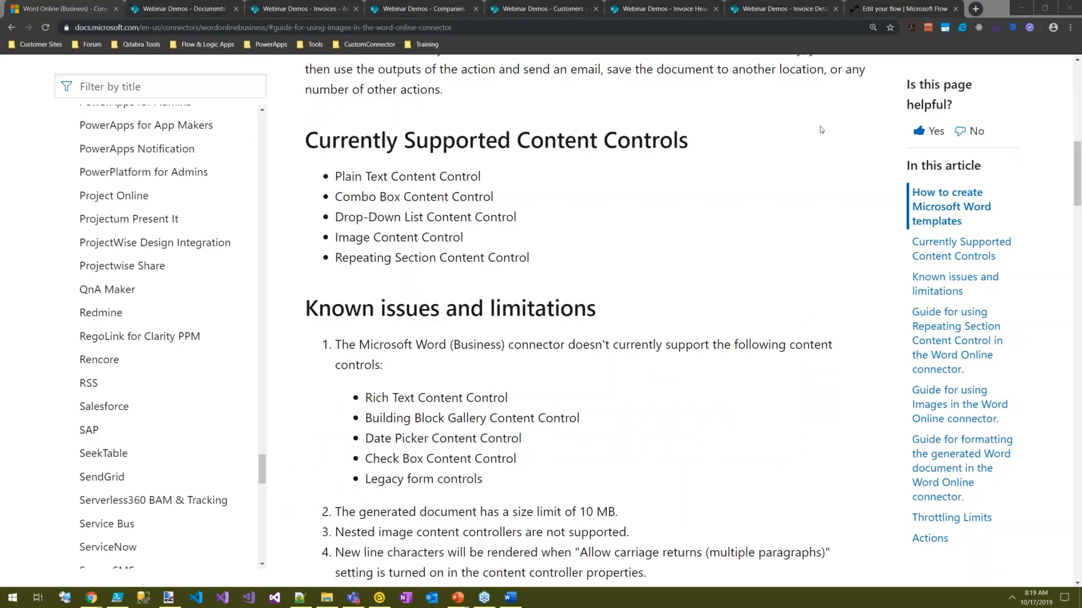
left_click(939, 334)
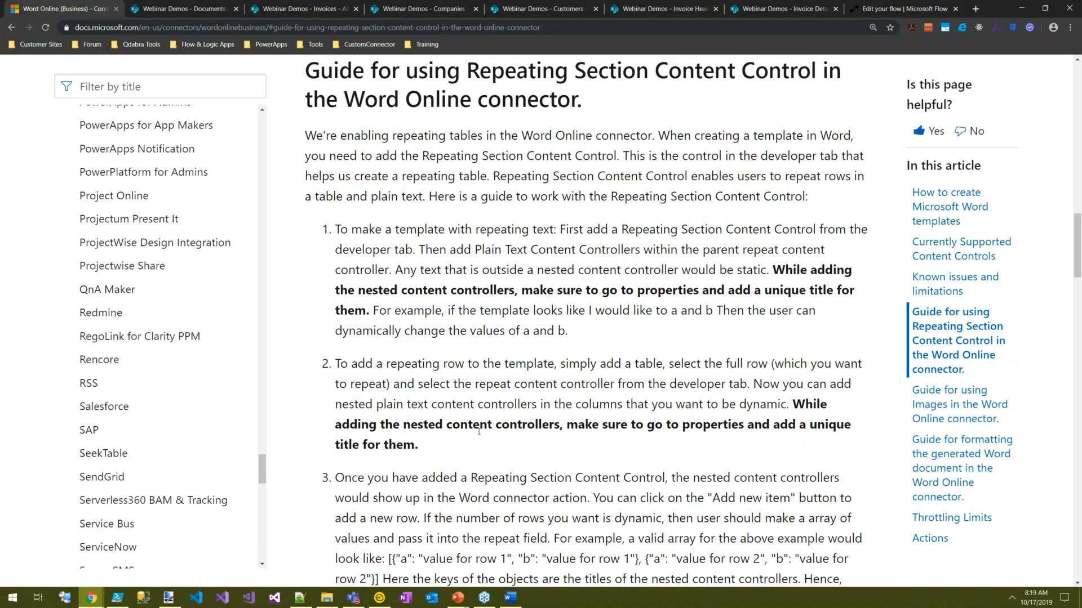
left_click(956, 412)
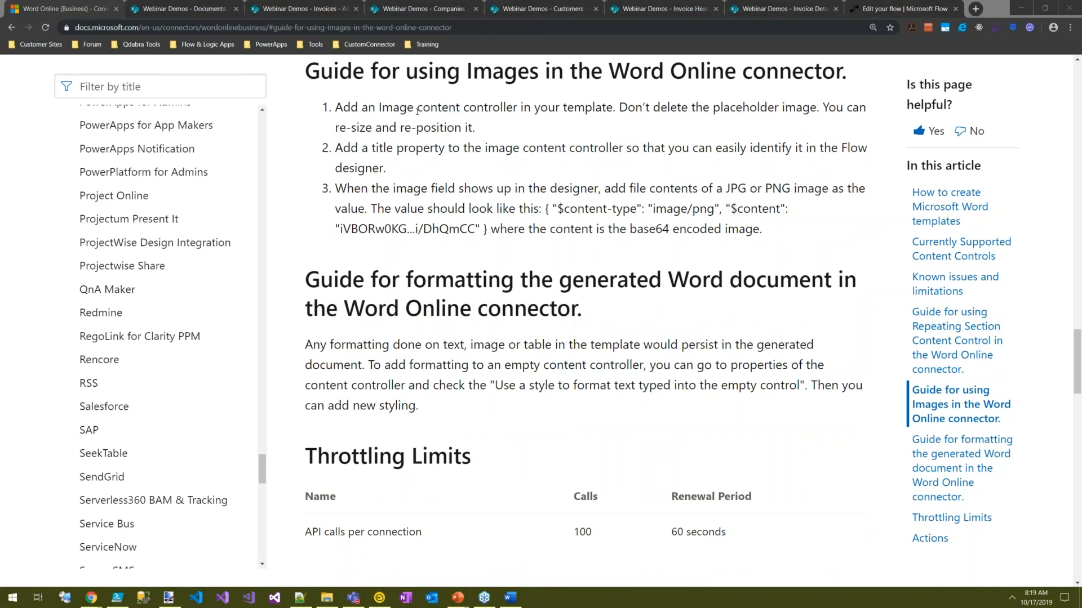
left_click_drag(623, 110, 813, 110)
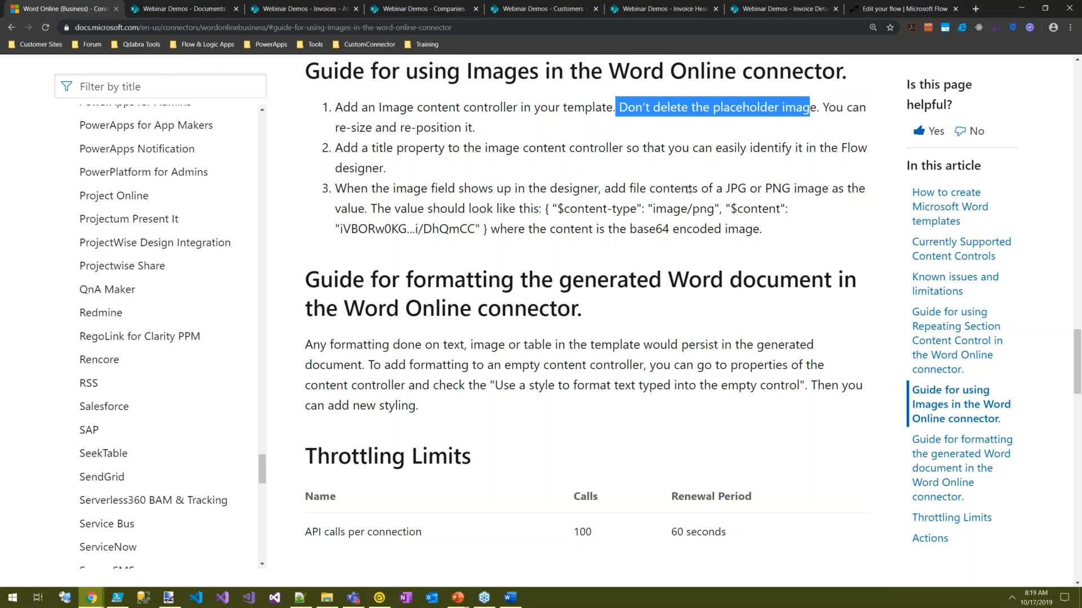
- Switch back to Invoice Template.docx in Word and inspect the content control titles on the customer lines under SOLD TO
left_click(511, 598)
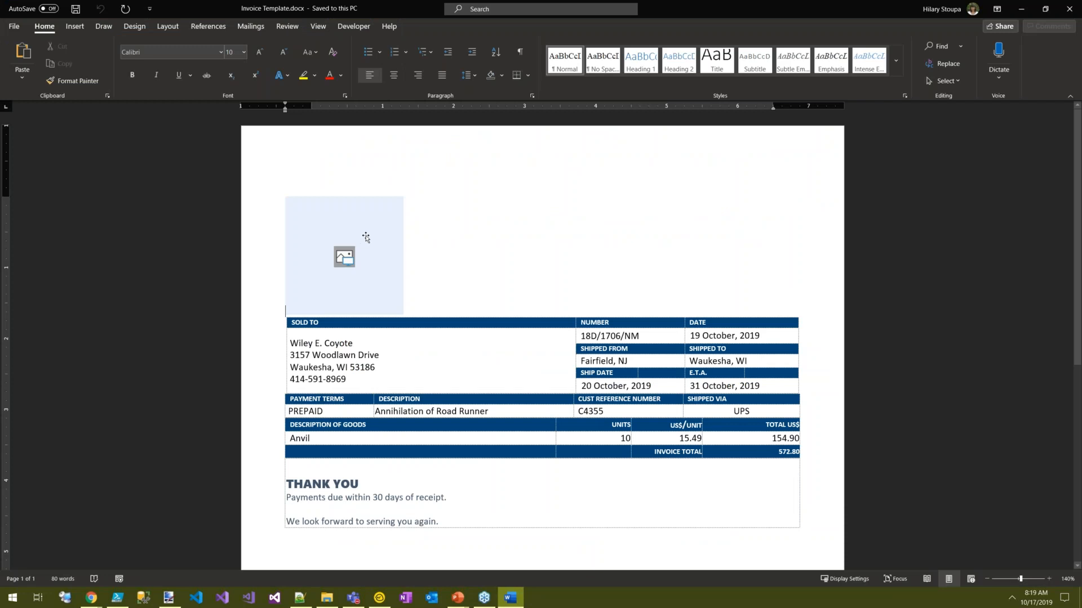
scroll(526, 261, "down", 2)
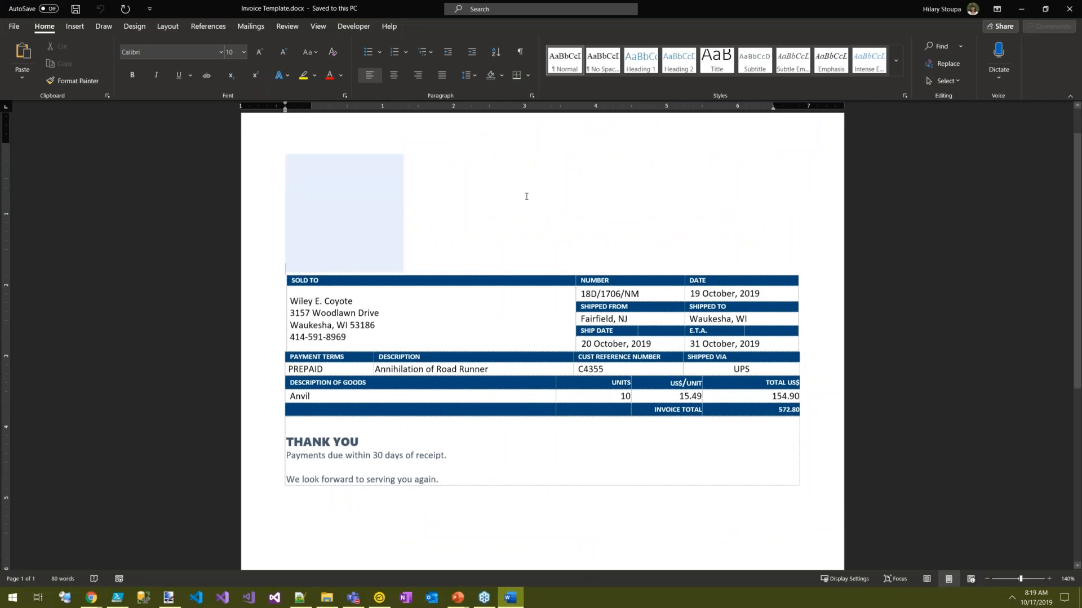
left_click(304, 286)
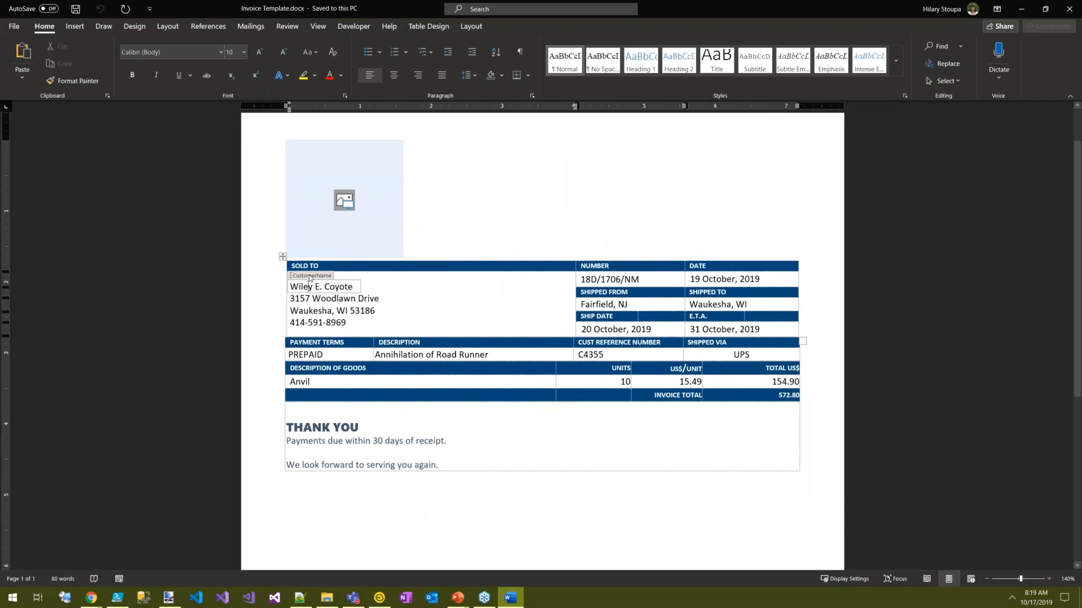
left_click(314, 299)
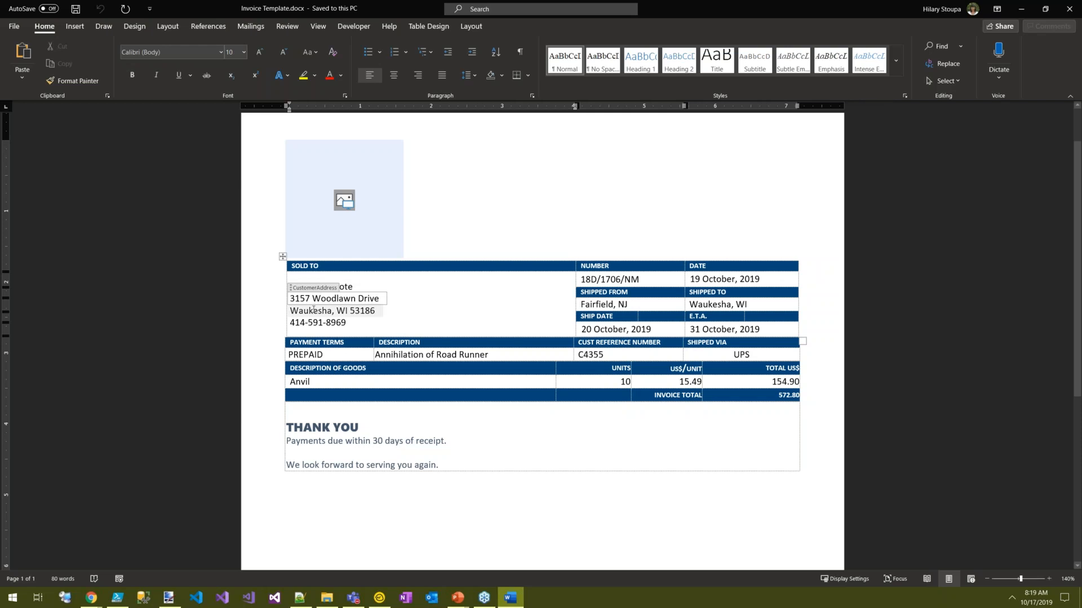
left_click(361, 310)
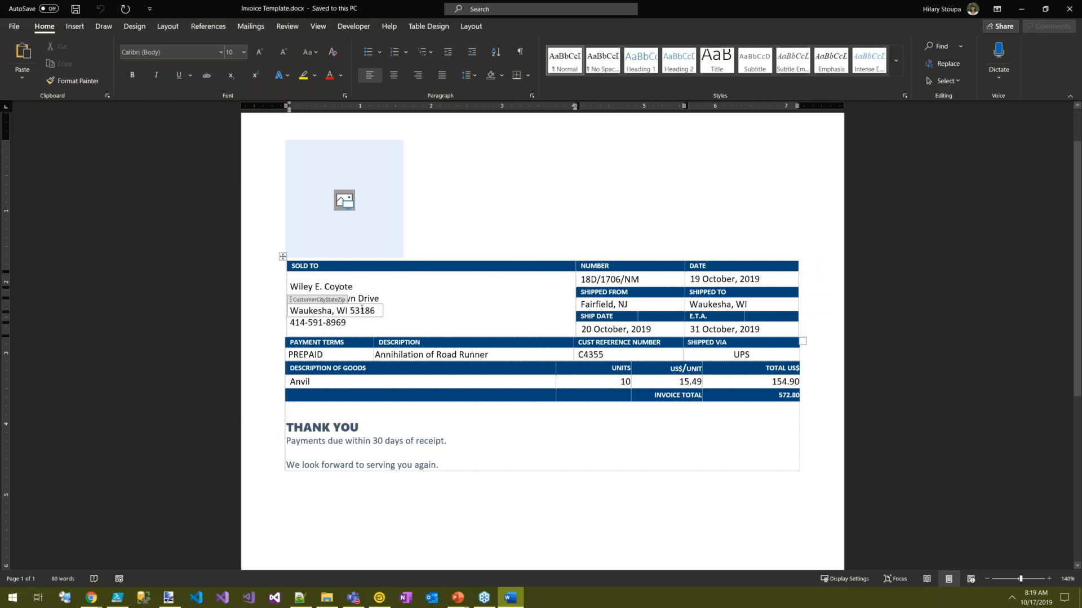
left_click(334, 324)
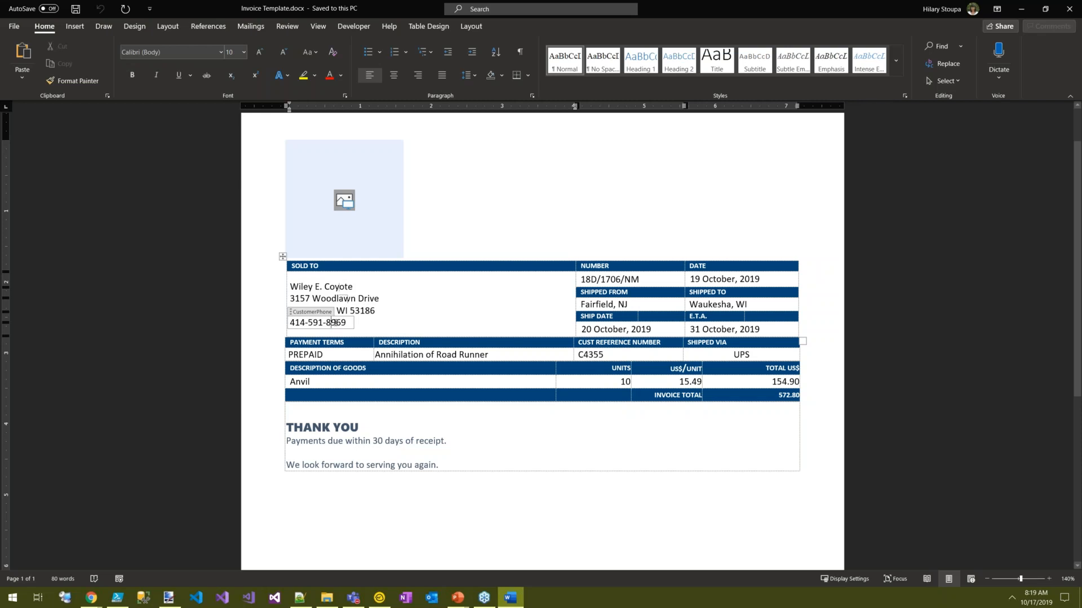
- Inspect the content controls on the invoice description, Anvil row, currency heading and payment terms, and view the page footer
left_click(411, 353)
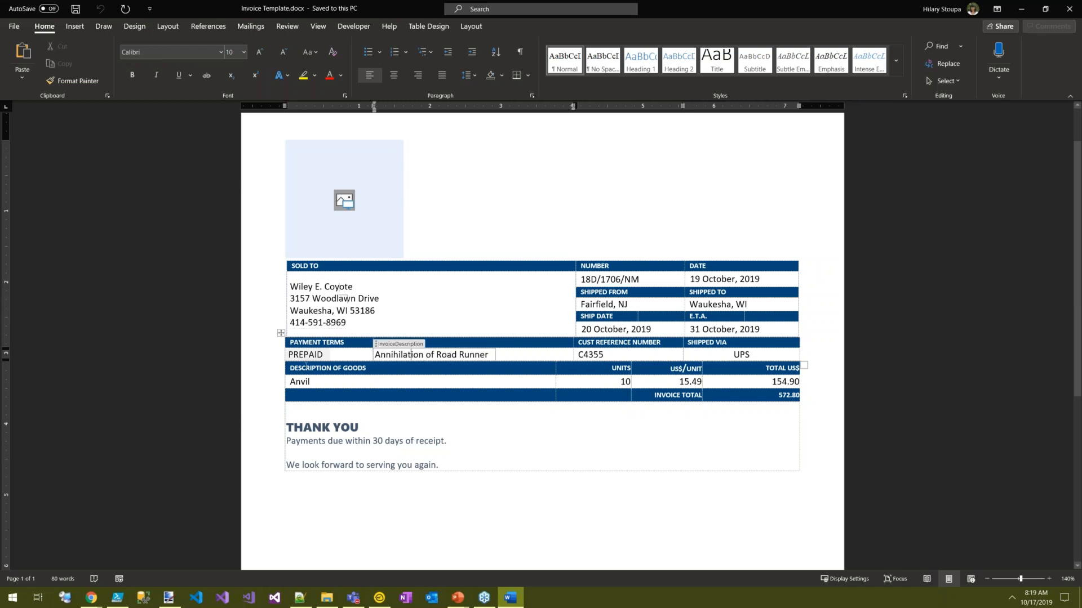
left_click(354, 377)
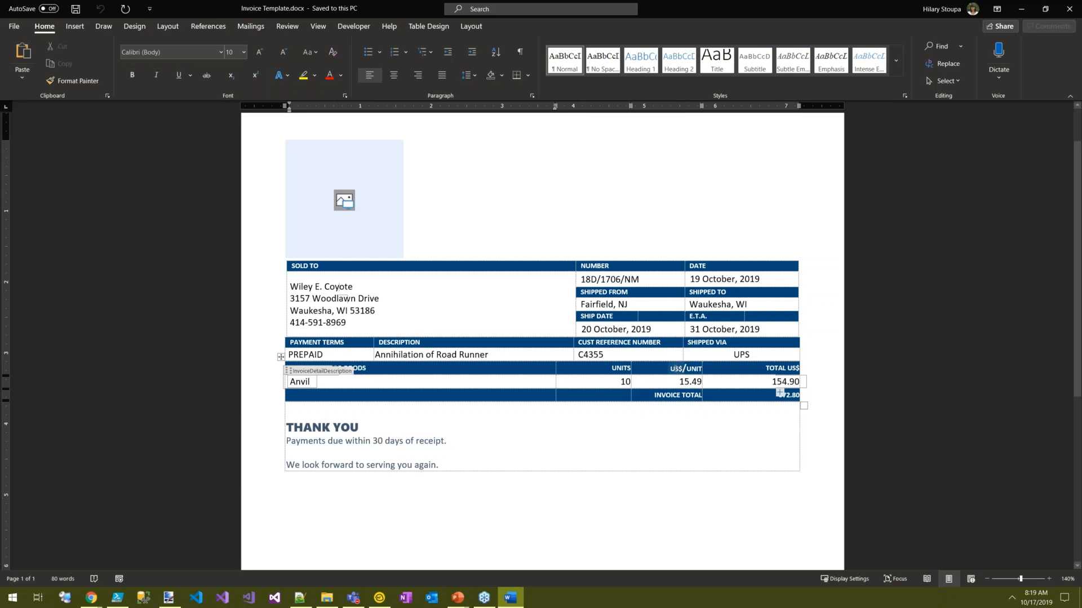
left_click(684, 368)
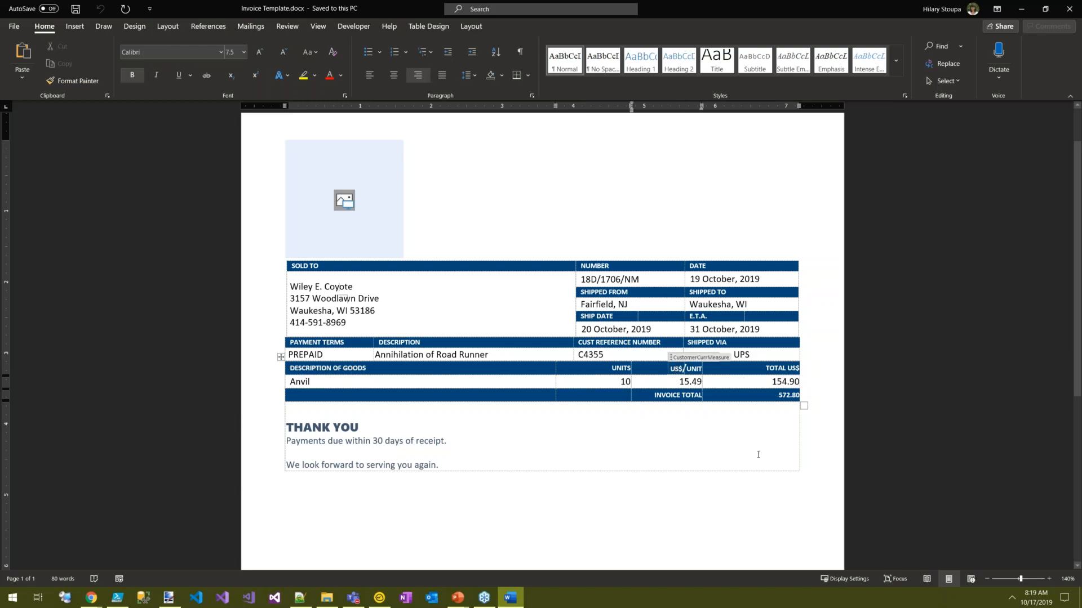
scroll(697, 450, "down", 3)
left_click(345, 358)
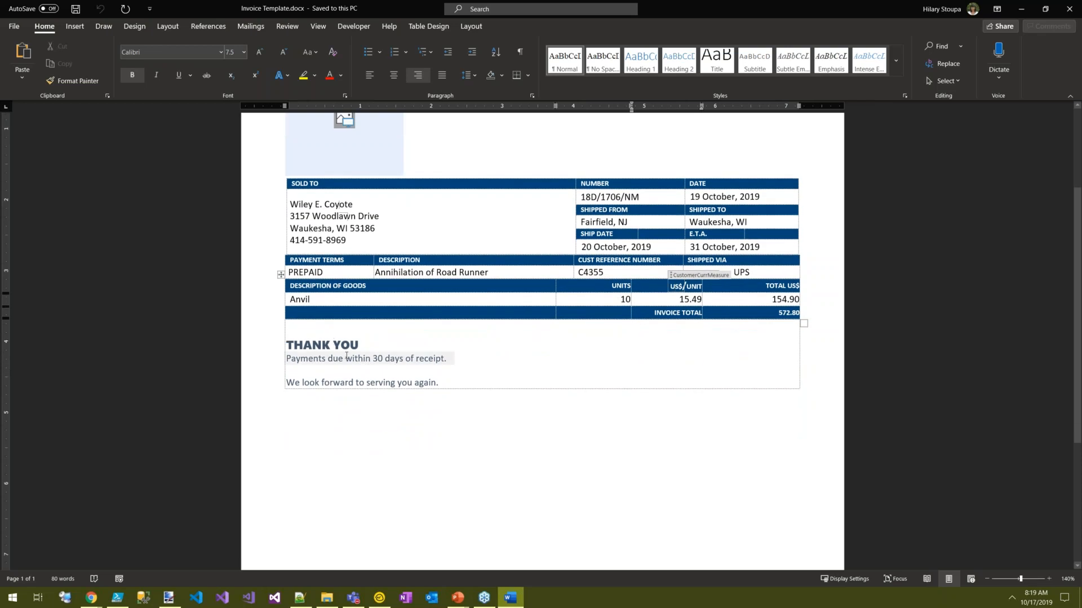
scroll(679, 491, "down", 7)
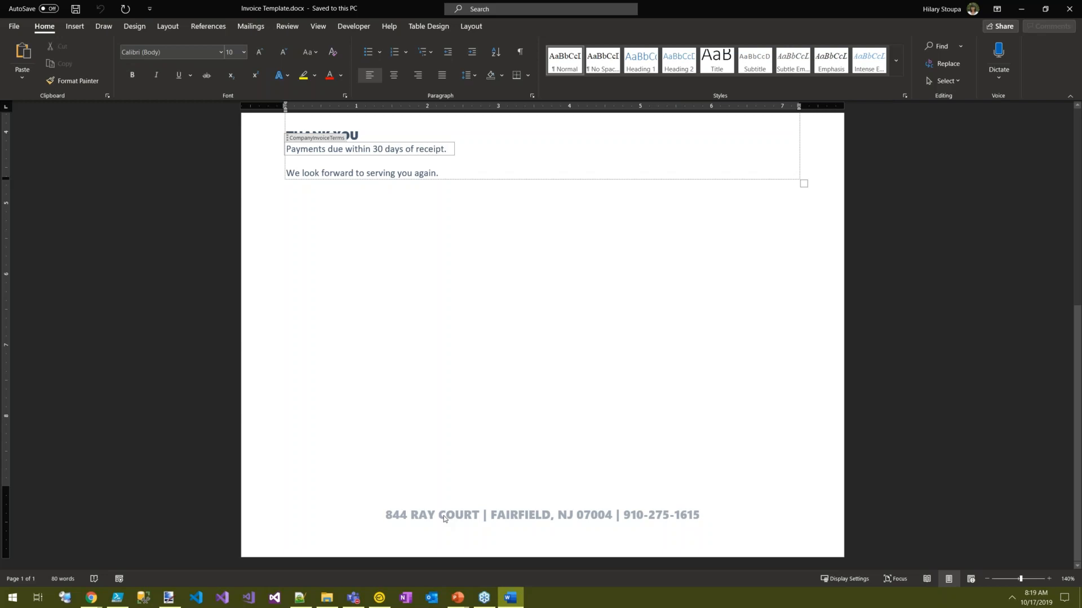
scroll(586, 345, "up", 12)
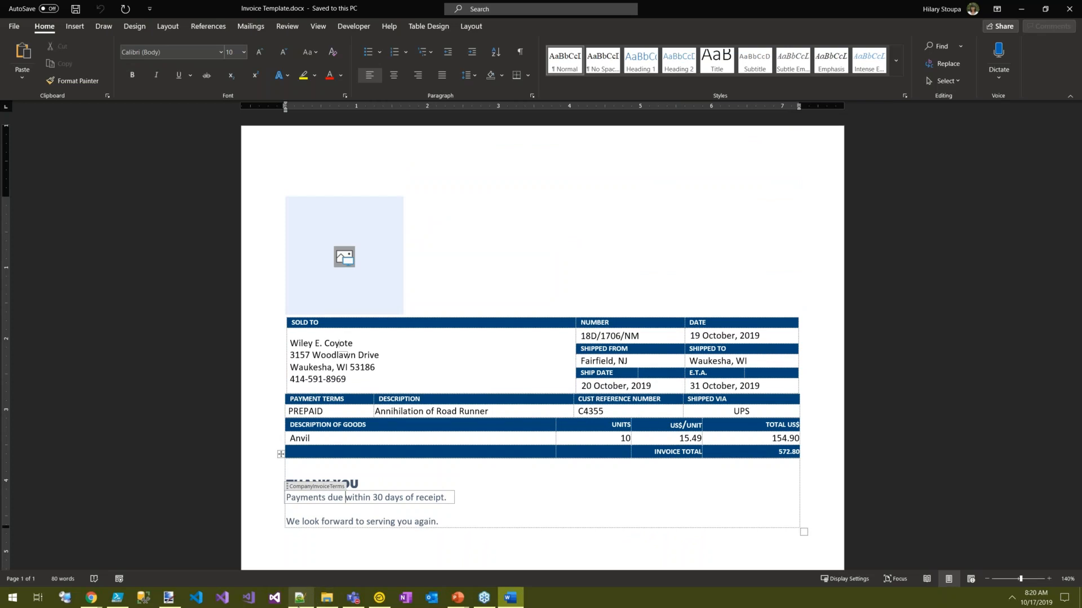
- Switch to FieldsList.txt in Notepad++ and enlarge its window beside the template to review the field groups
left_click(299, 598)
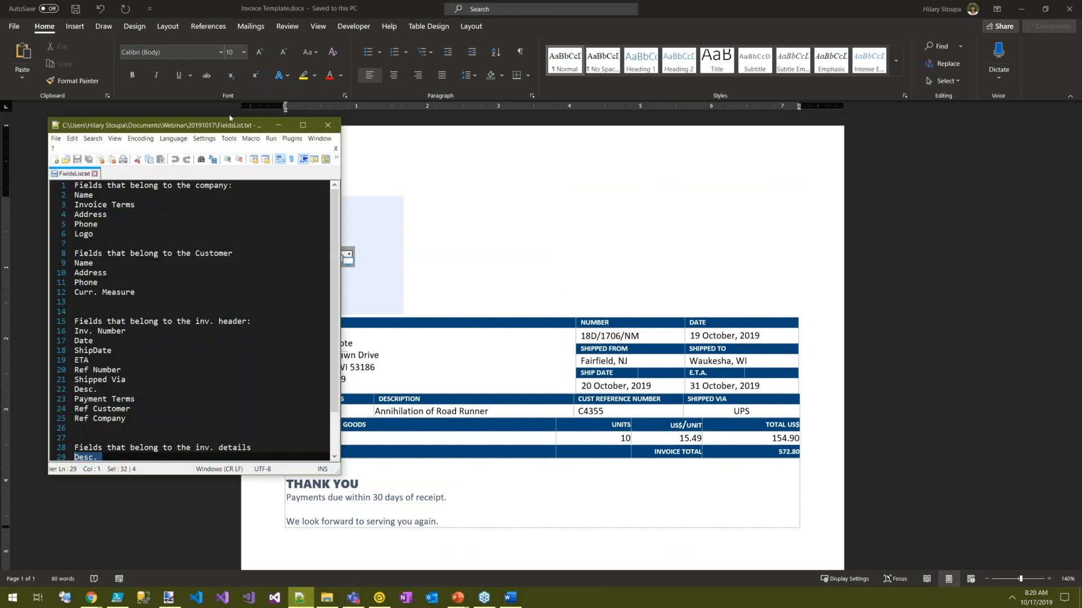
left_click_drag(212, 129, 194, 67)
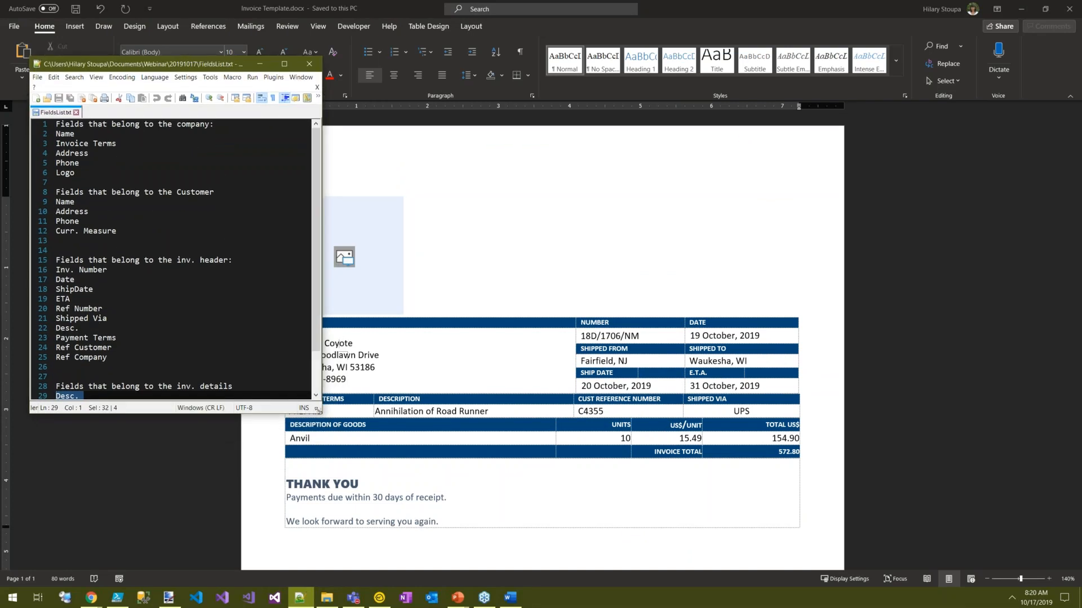
left_click_drag(319, 412, 299, 493)
left_click(241, 449)
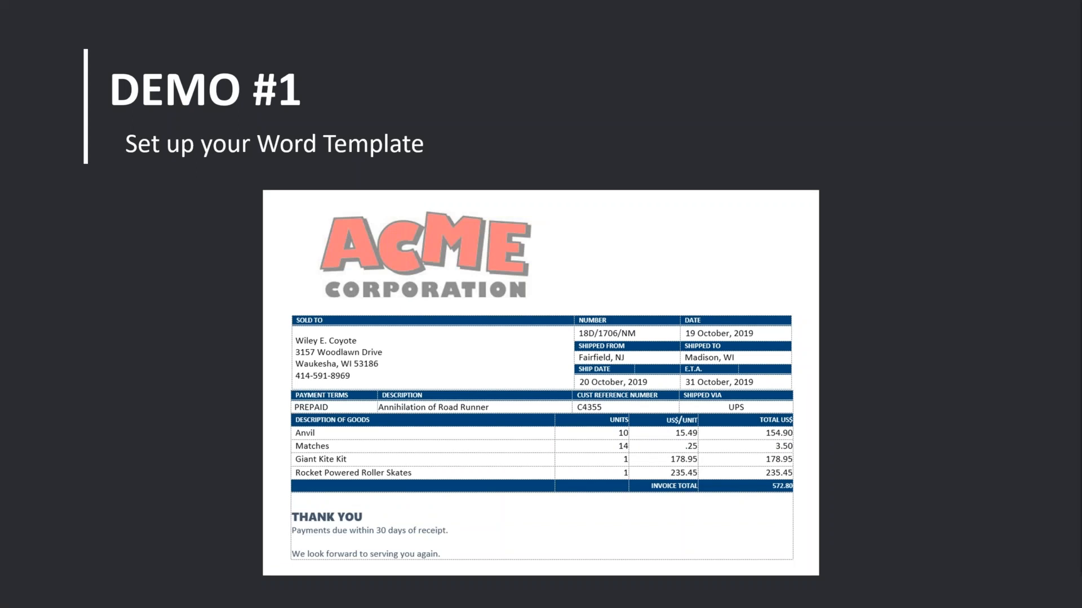
key("Right")
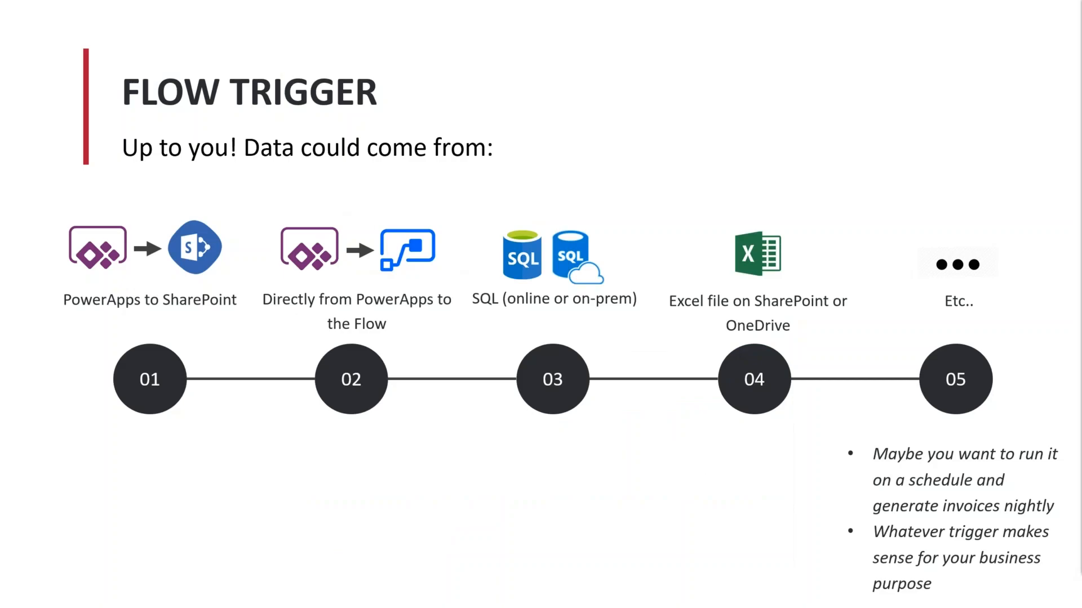
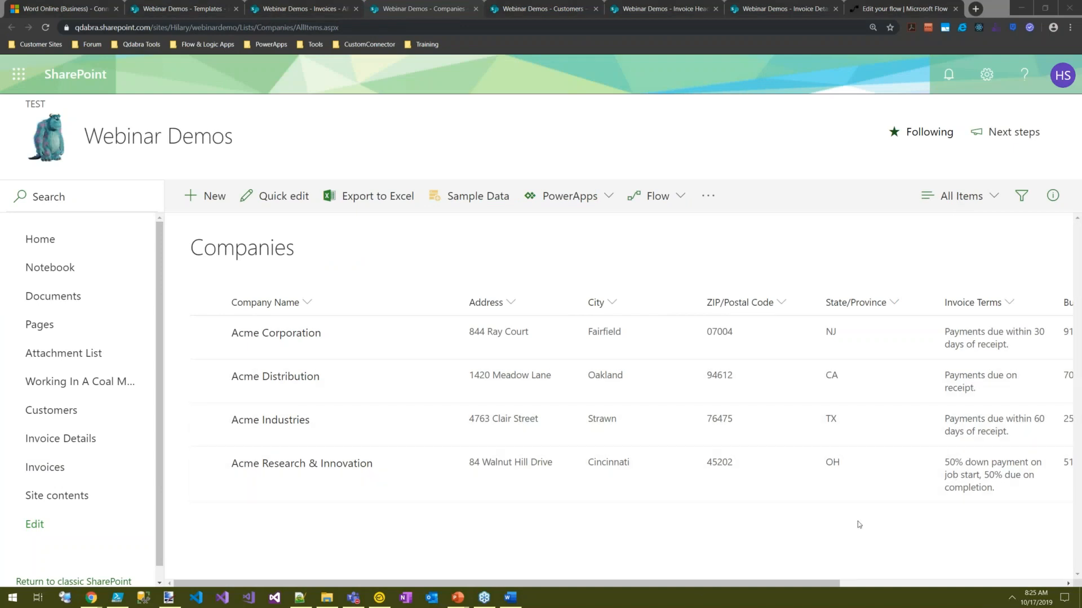
- Examine all columns of the SharePoint Companies list in Chrome and bring up the Customers list
left_click_drag(674, 585, 842, 556)
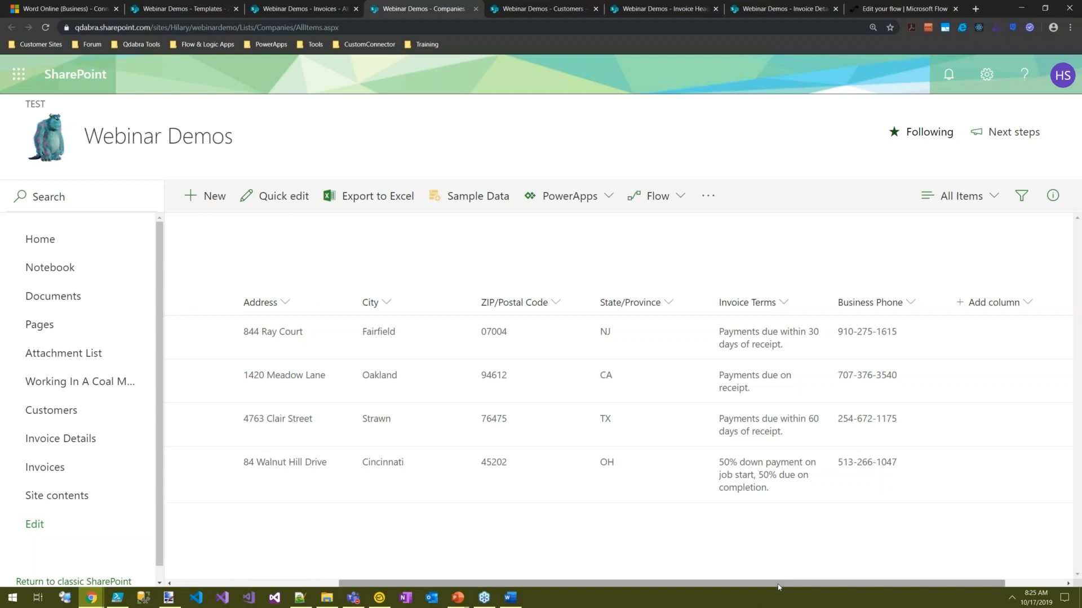
left_click_drag(828, 573, 475, 563)
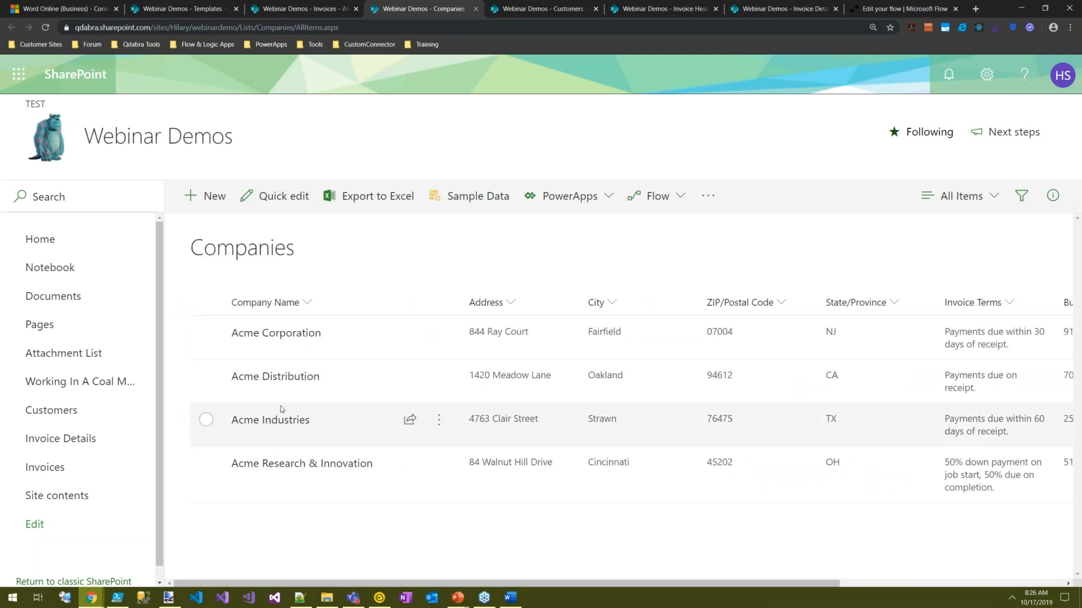
left_click(538, 9)
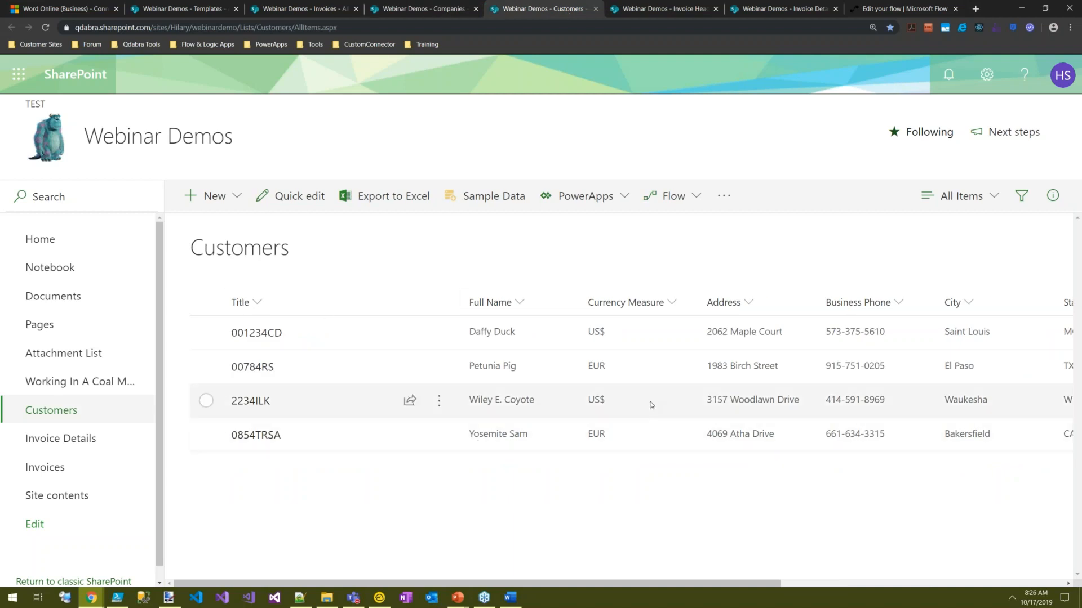
- Examine the remaining columns of the Customers list, all columns of the Invoice Header list, and bring up the Invoice Details list
left_click_drag(680, 584, 914, 578)
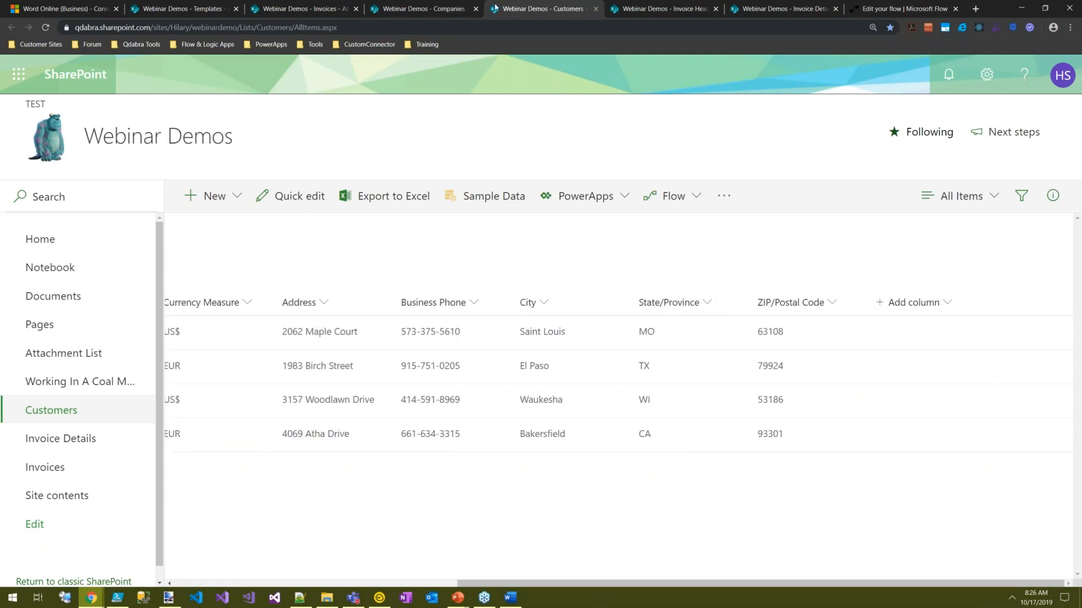
left_click(678, 10)
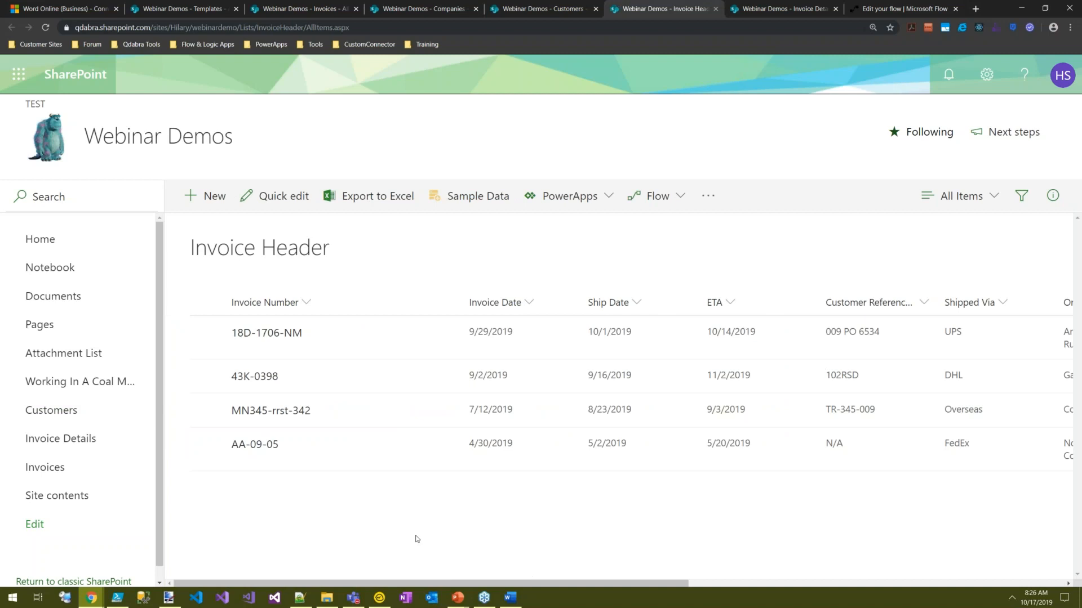
left_click_drag(527, 581, 926, 565)
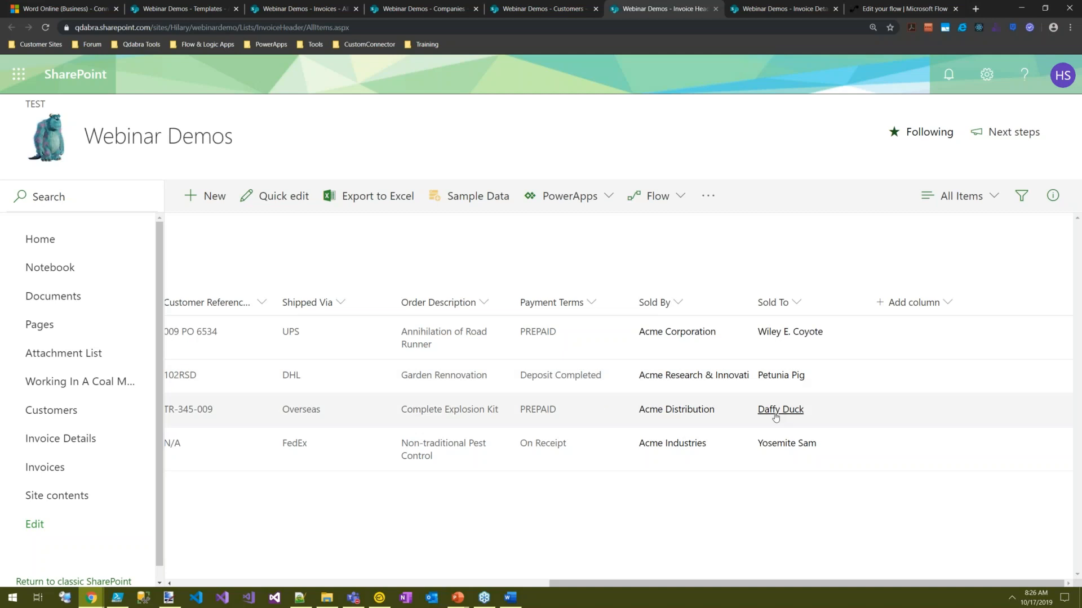
left_click(775, 14)
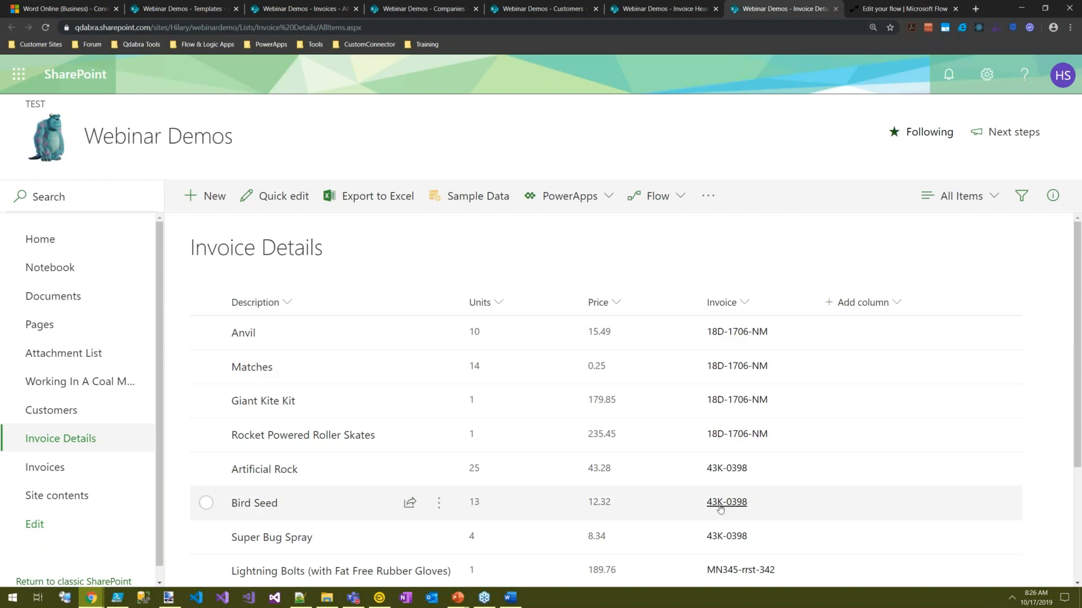
- Switch to the WordTemplatePDF flow and expand the Get Header List Items action to review its site address and list name
left_click(900, 12)
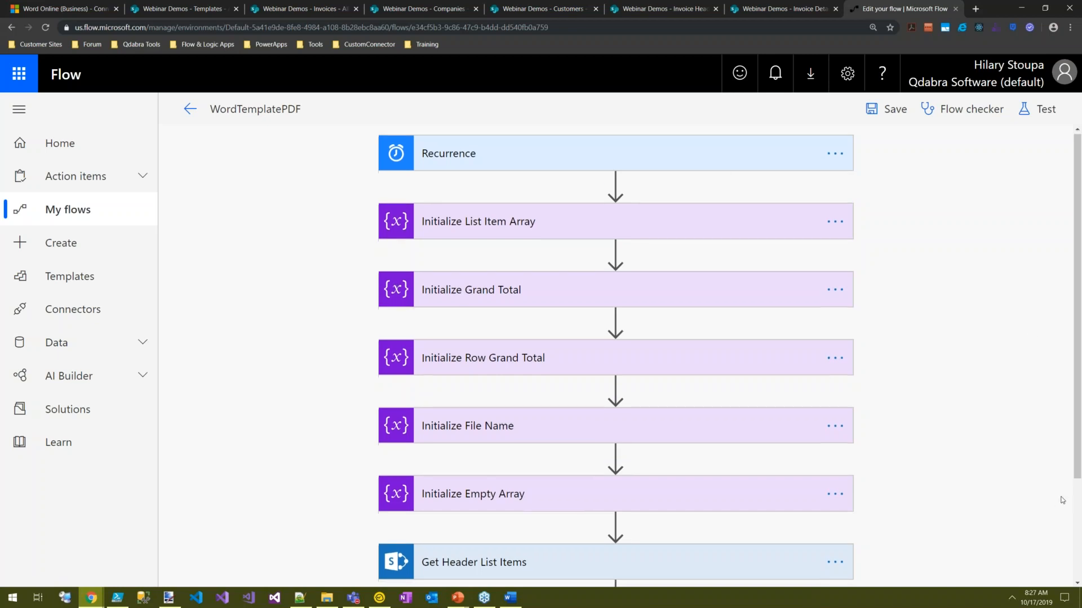
scroll(1062, 500, "down", 1)
scroll(1062, 500, "down", 2)
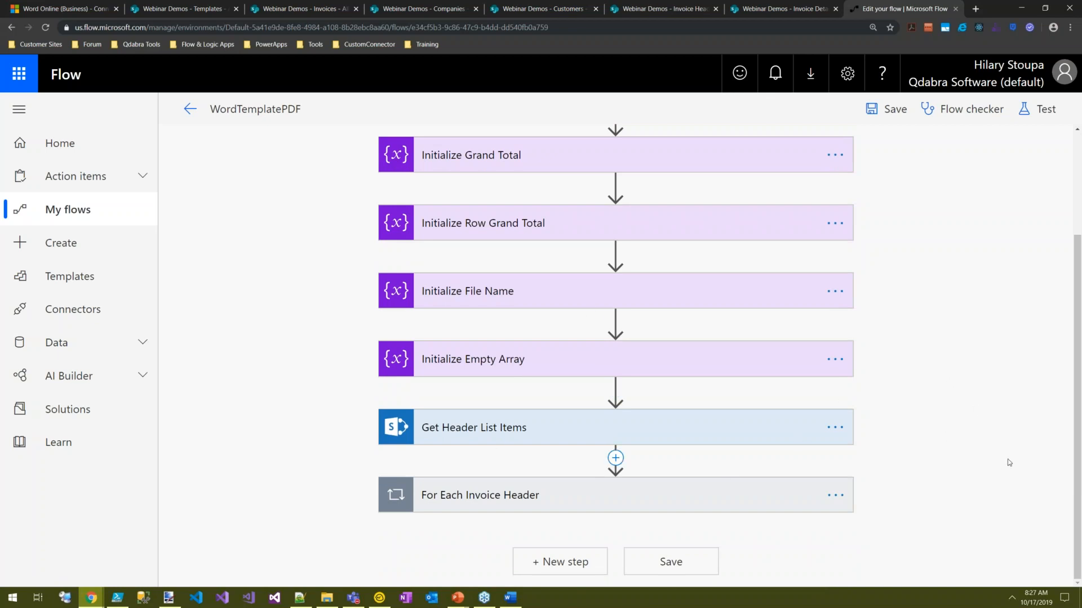
left_click(569, 433)
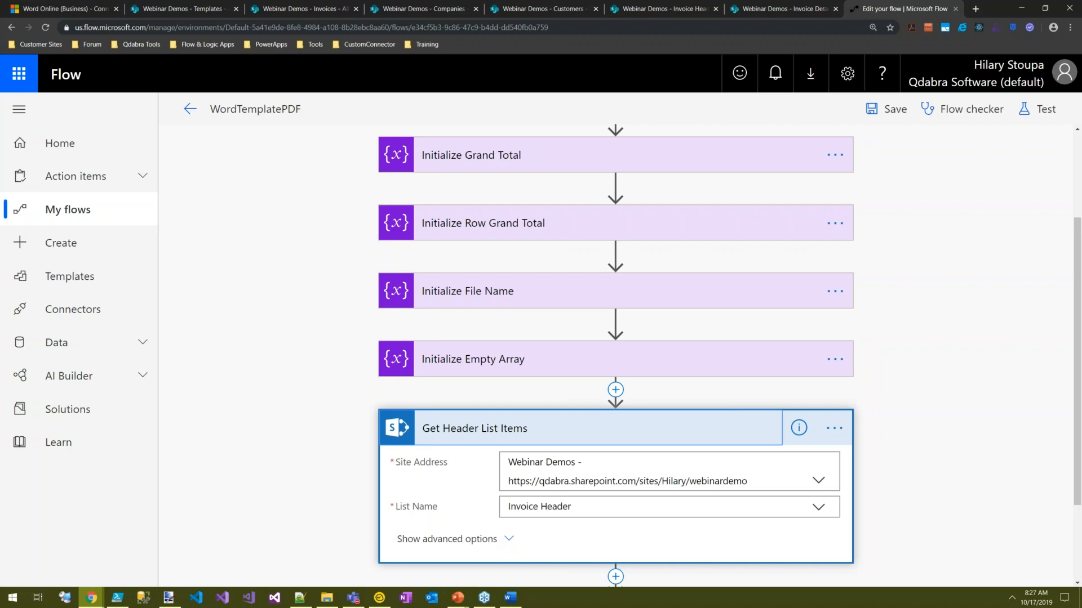
scroll(1049, 494, "down", 2)
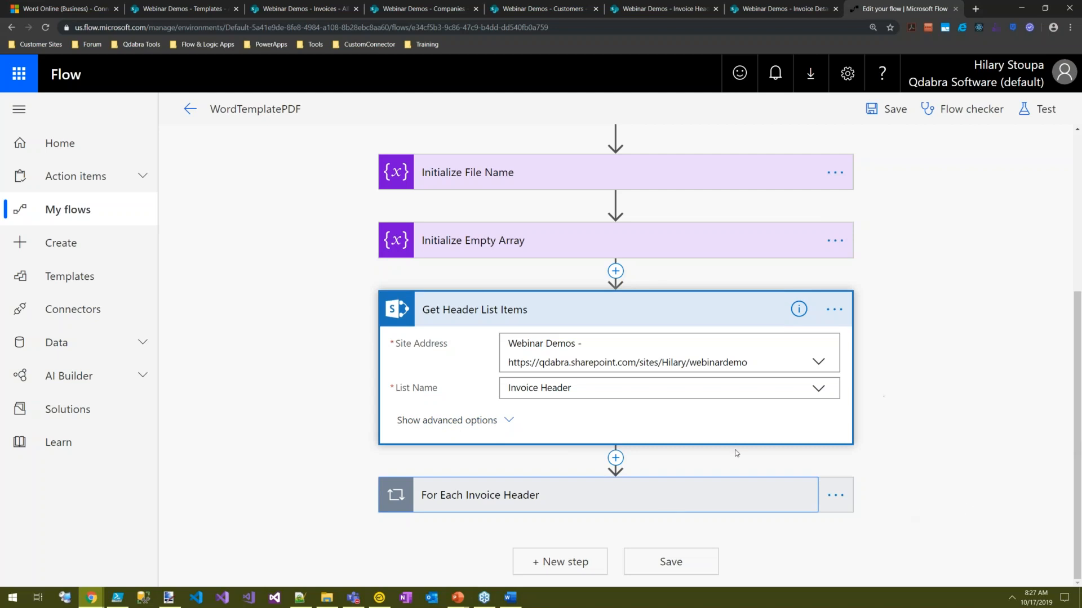
- Expand the For Each Invoice Header loop and inspect its Get Company action, including the advanced options and the Id field
left_click(630, 503)
scroll(926, 478, "down", 8)
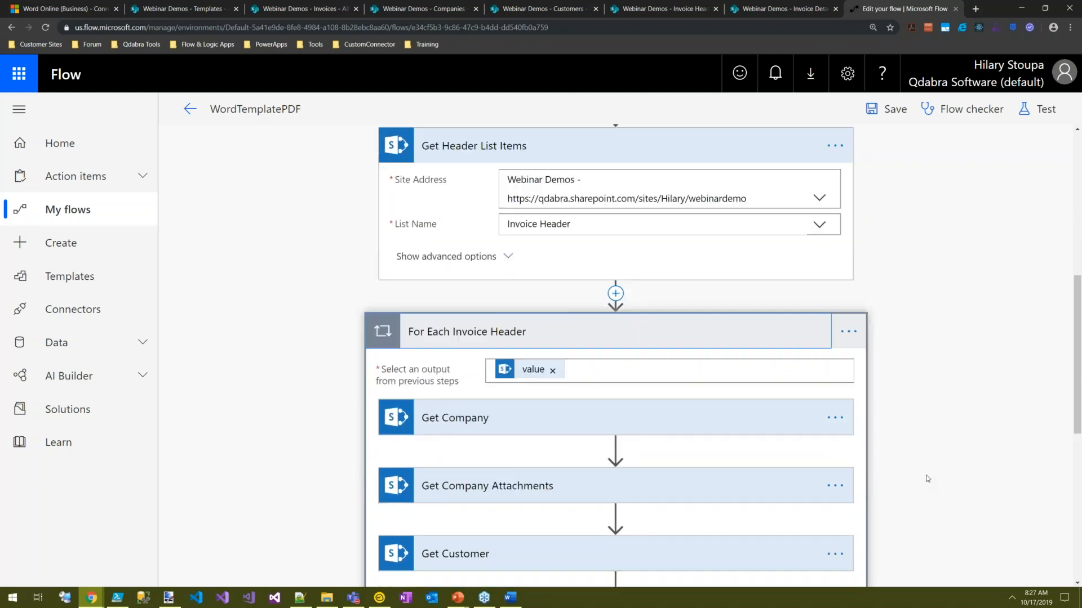
scroll(946, 438, "up", 2)
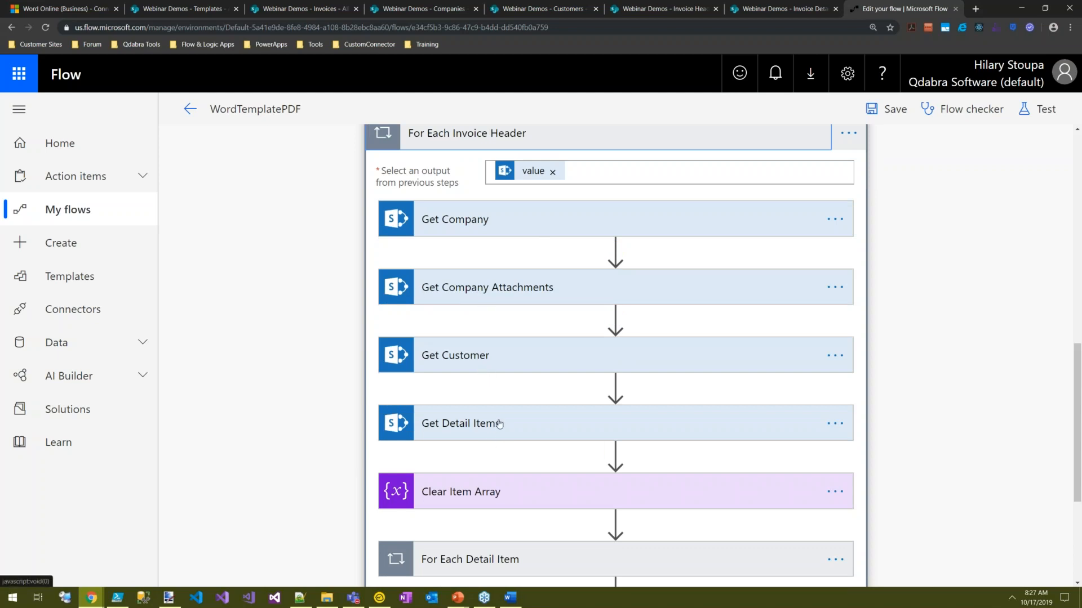
left_click(522, 223)
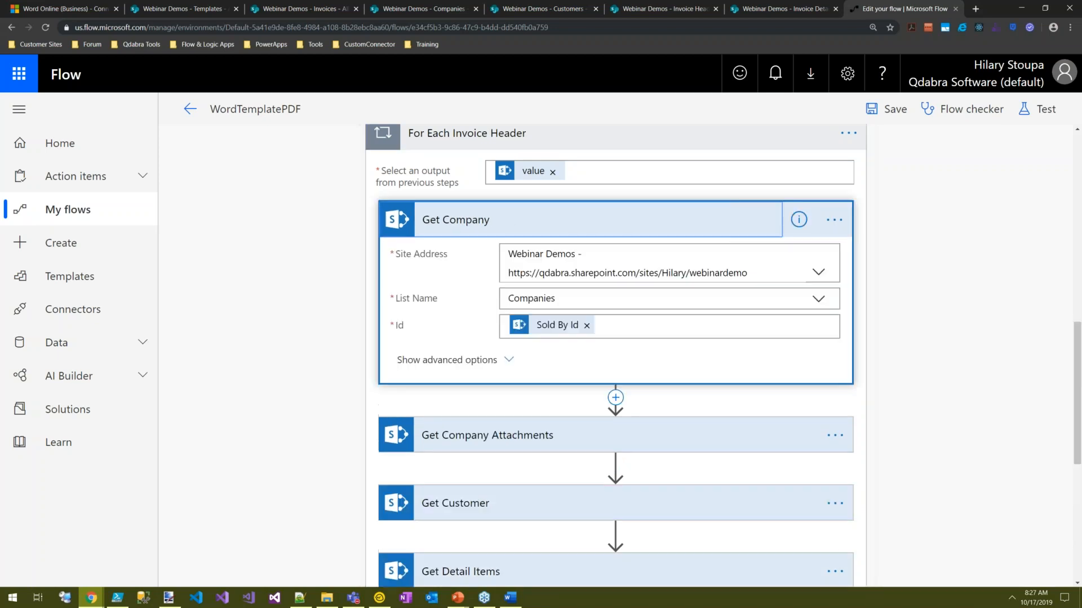
left_click(482, 360)
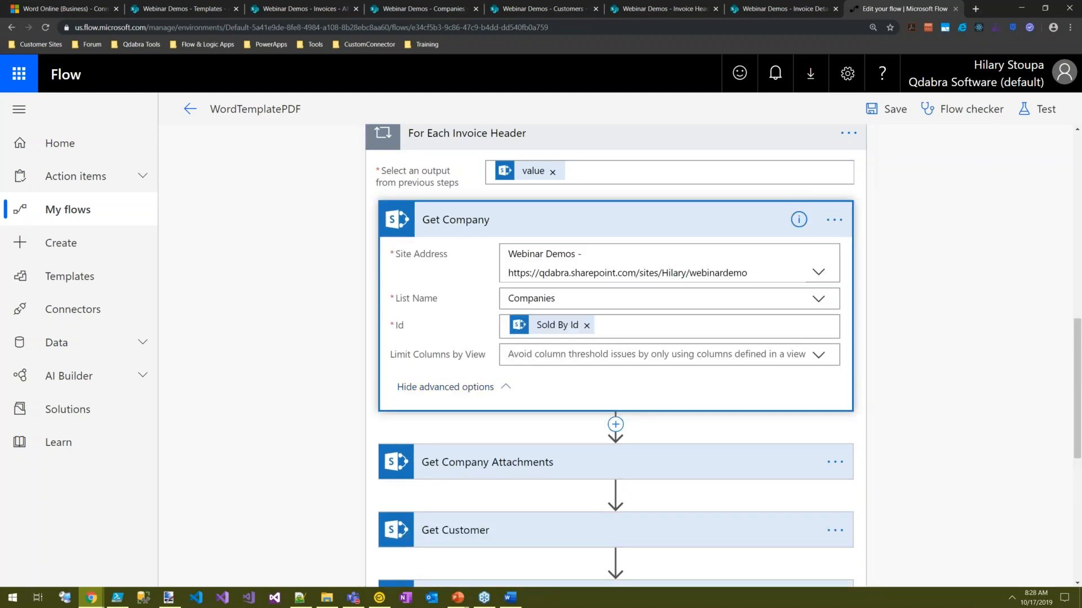
left_click(470, 387)
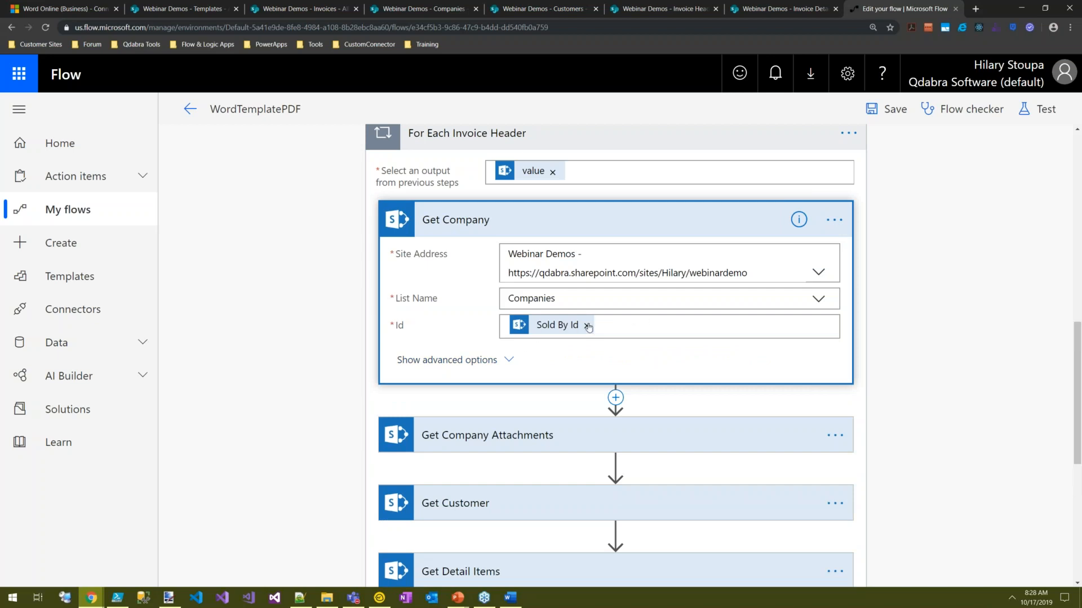
mouse_move(553, 334)
- Expand the Get Company Attachments and Get Customer actions to review their list names and Id fields
left_click(521, 437)
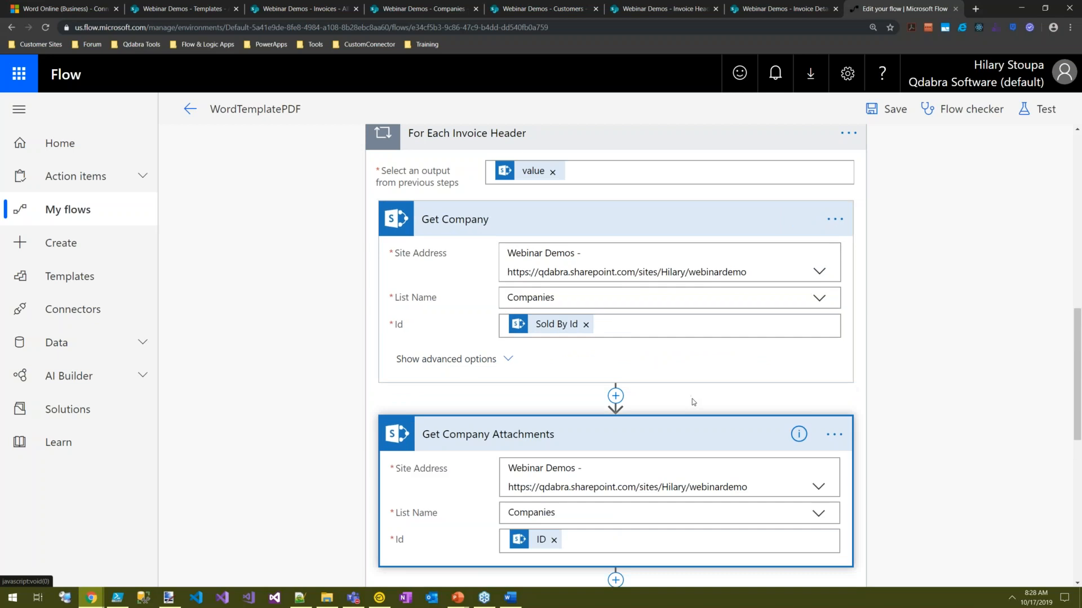
scroll(693, 402, "down", 3)
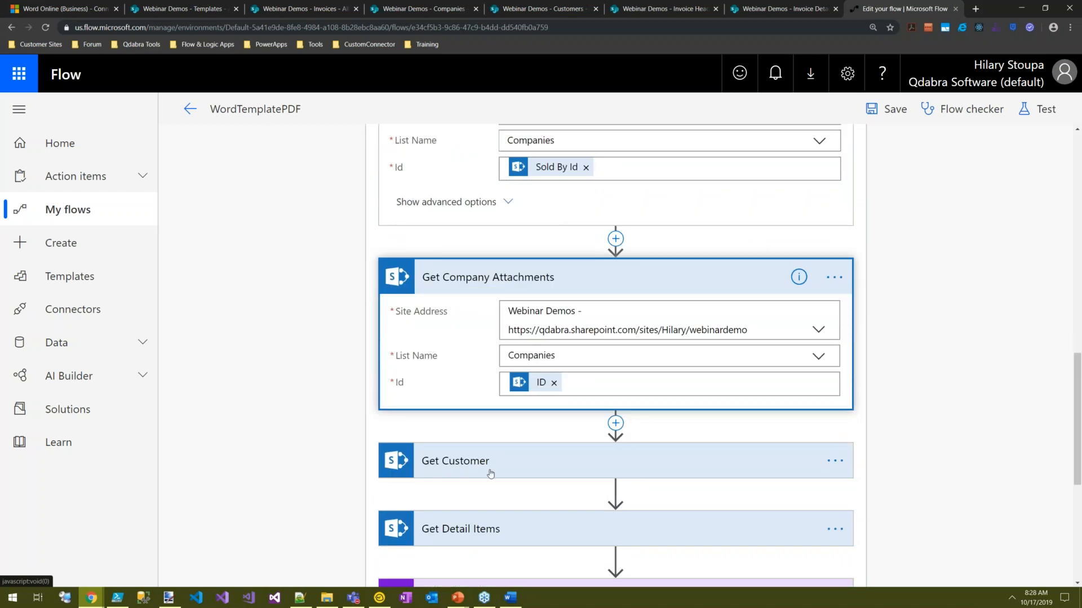
left_click(506, 460)
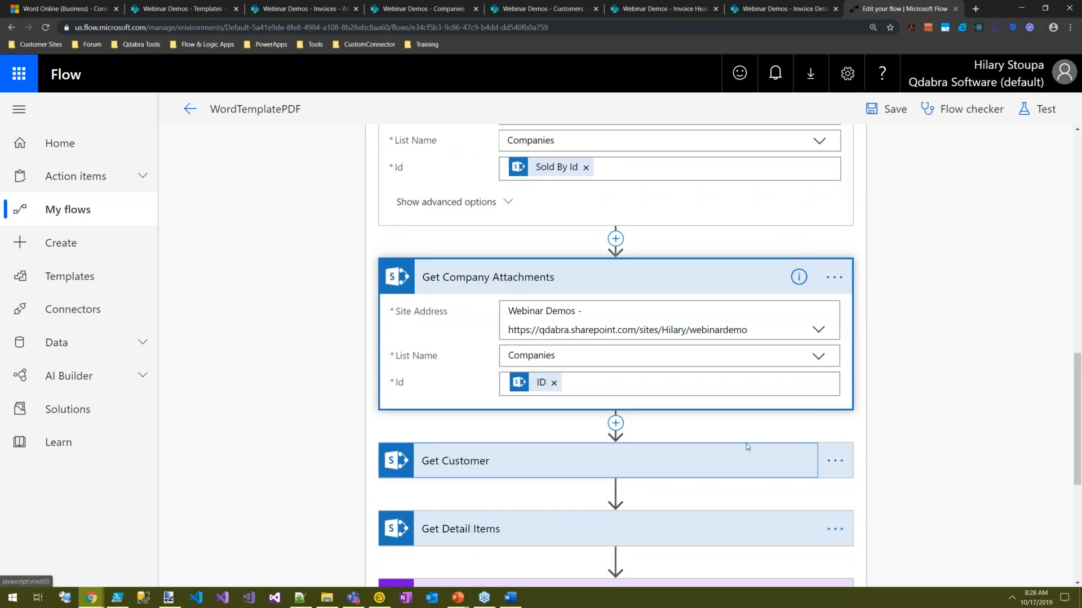
scroll(591, 304, "down", 6)
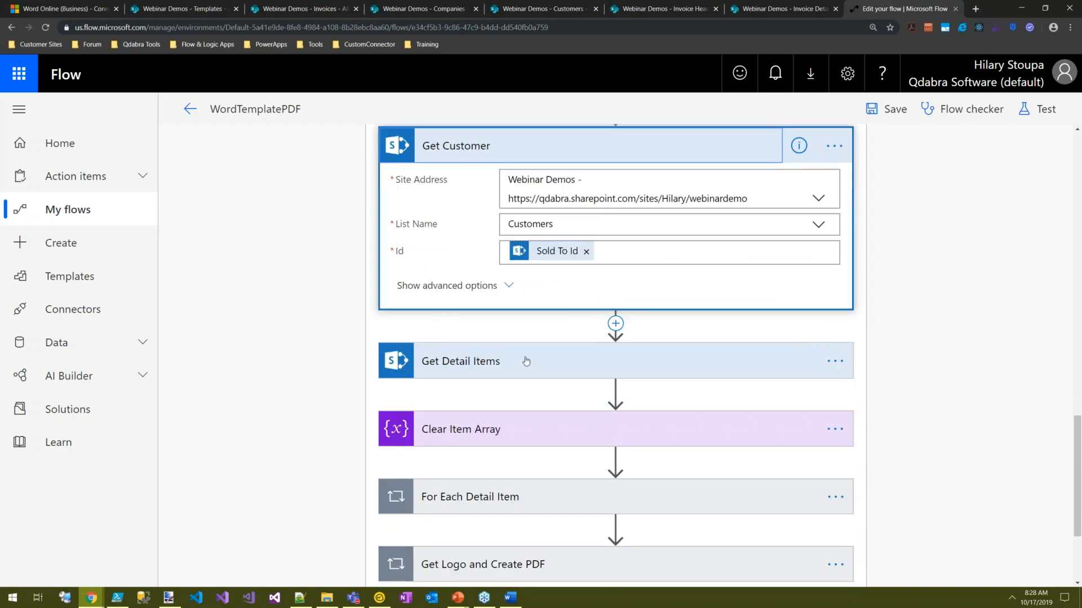
- Expand the Get Detail Items action with its advanced options and examine the filter query on the Invoice Details list
left_click(619, 355)
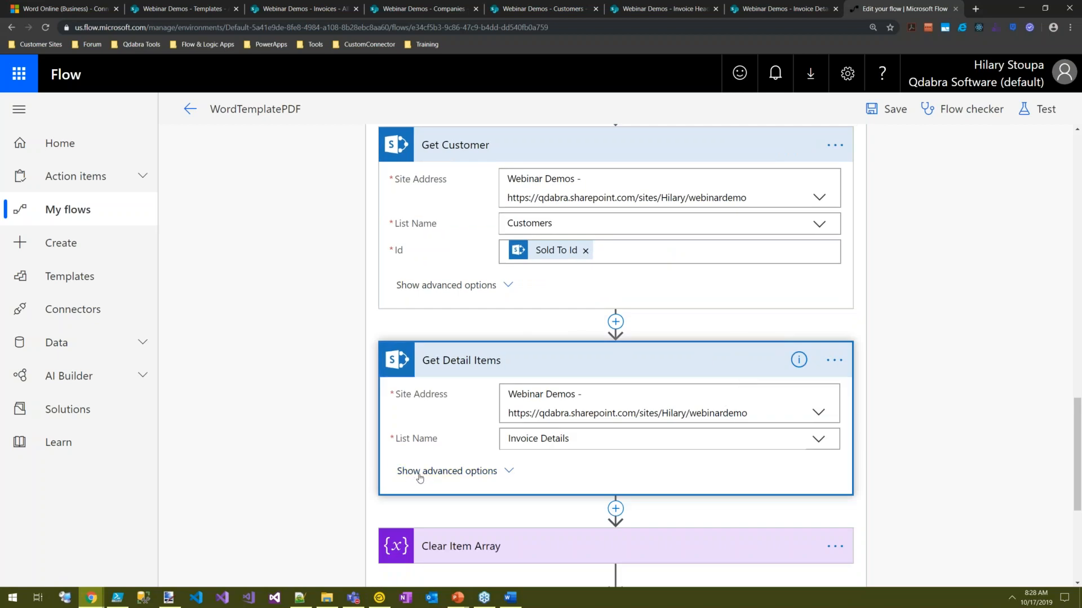
left_click(417, 474)
scroll(687, 471, "down", 3)
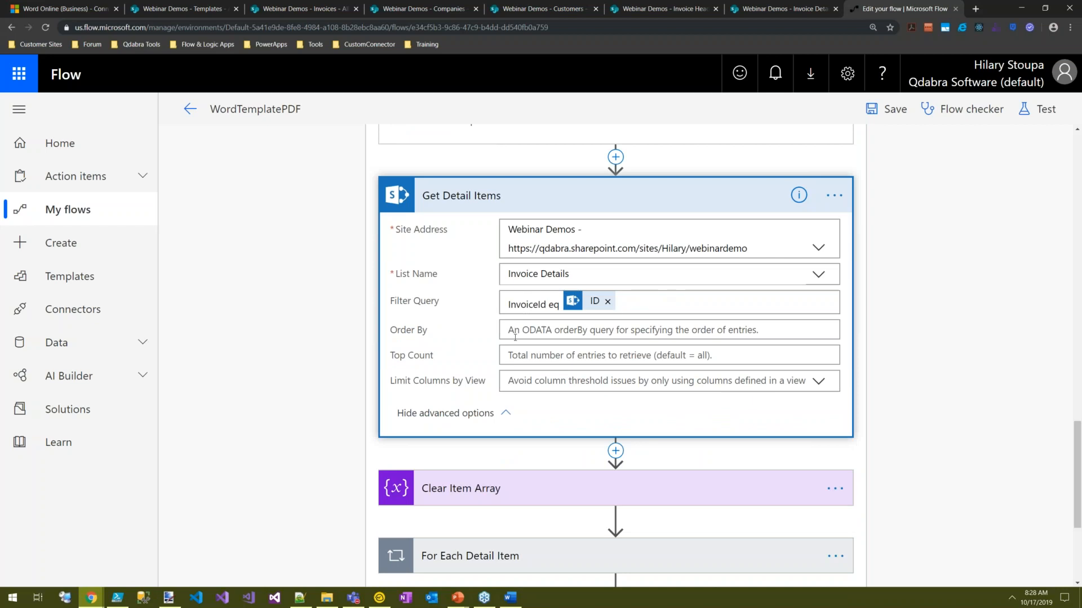
- Inspect the Clear Item Array action and the Initialize Empty Array variable it uses, and collapse Clear Item Array again
left_click(506, 493)
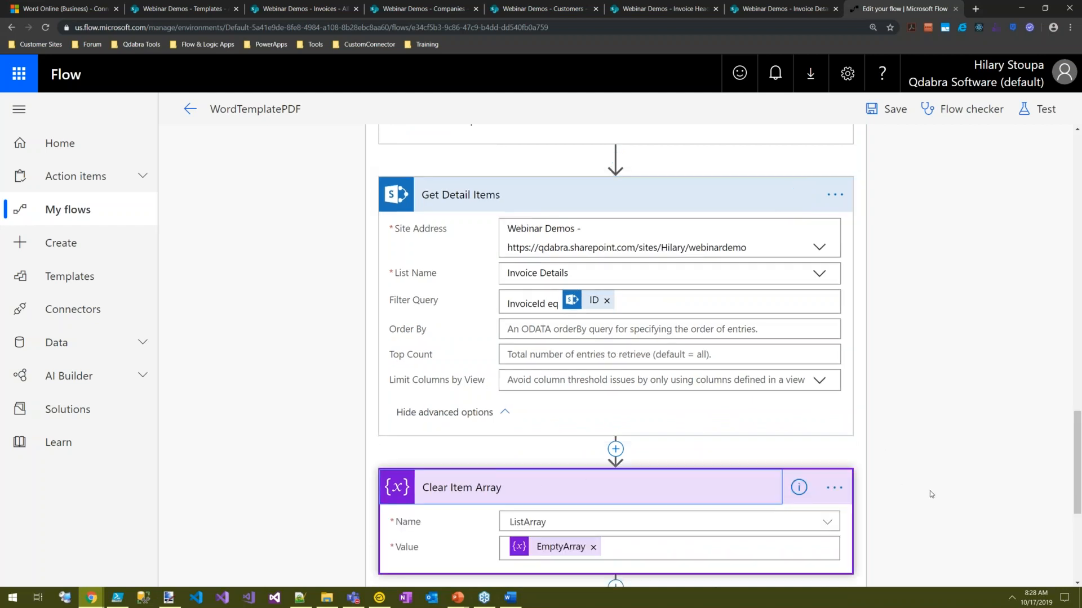
scroll(908, 485, "down", 5)
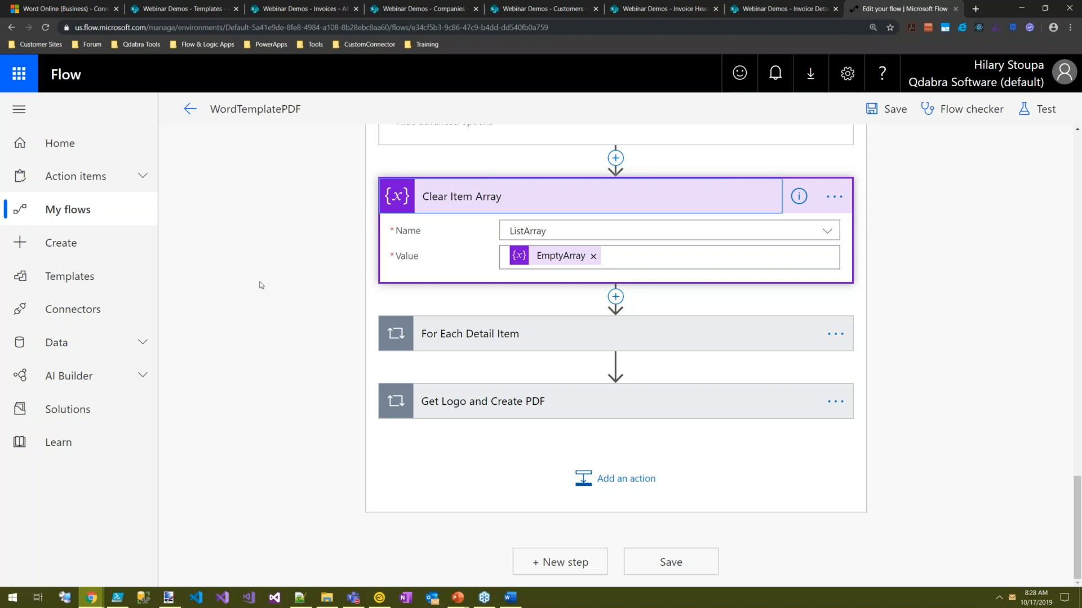
scroll(275, 337, "up", 10)
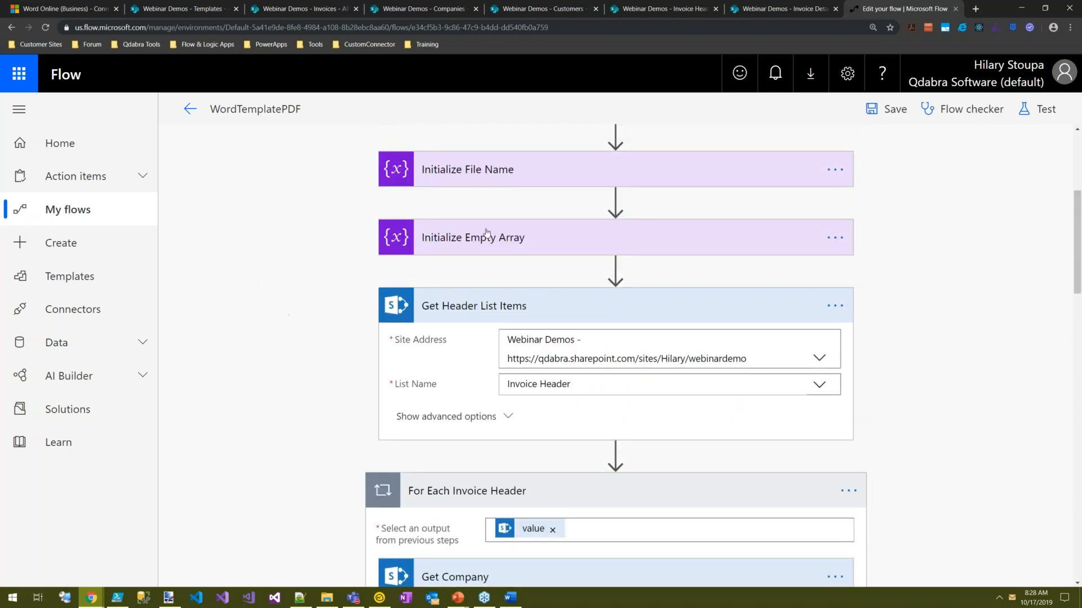
left_click(529, 235)
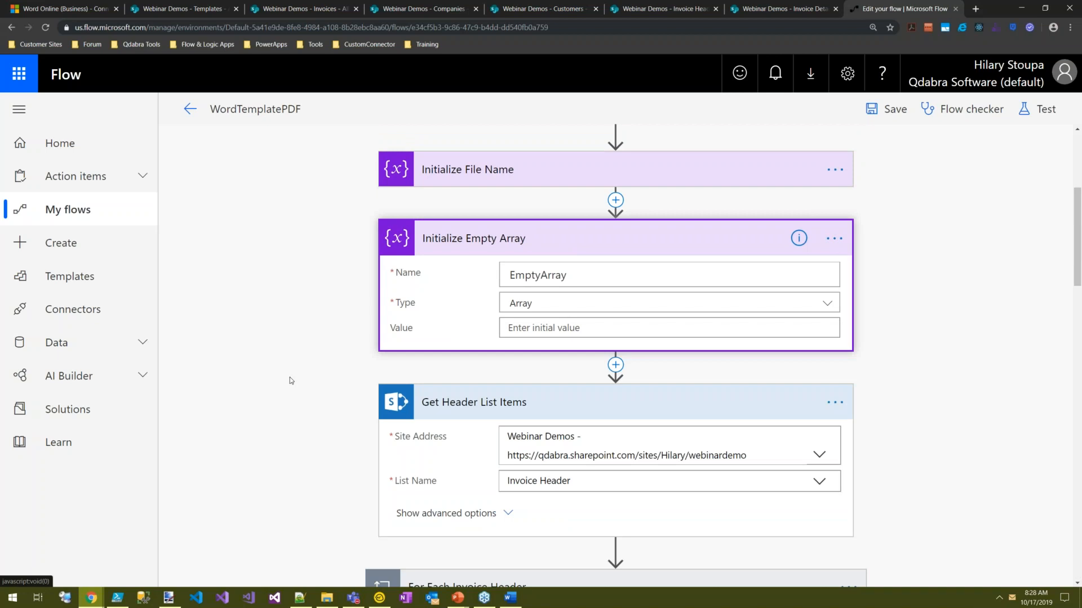
scroll(289, 377, "down", 15)
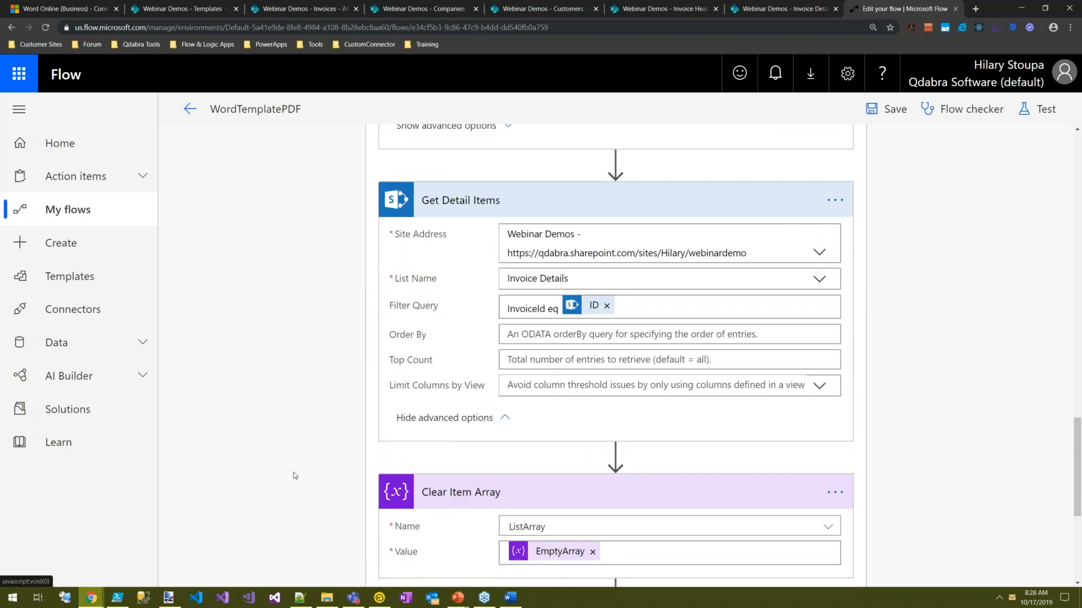
scroll(293, 473, "down", 4)
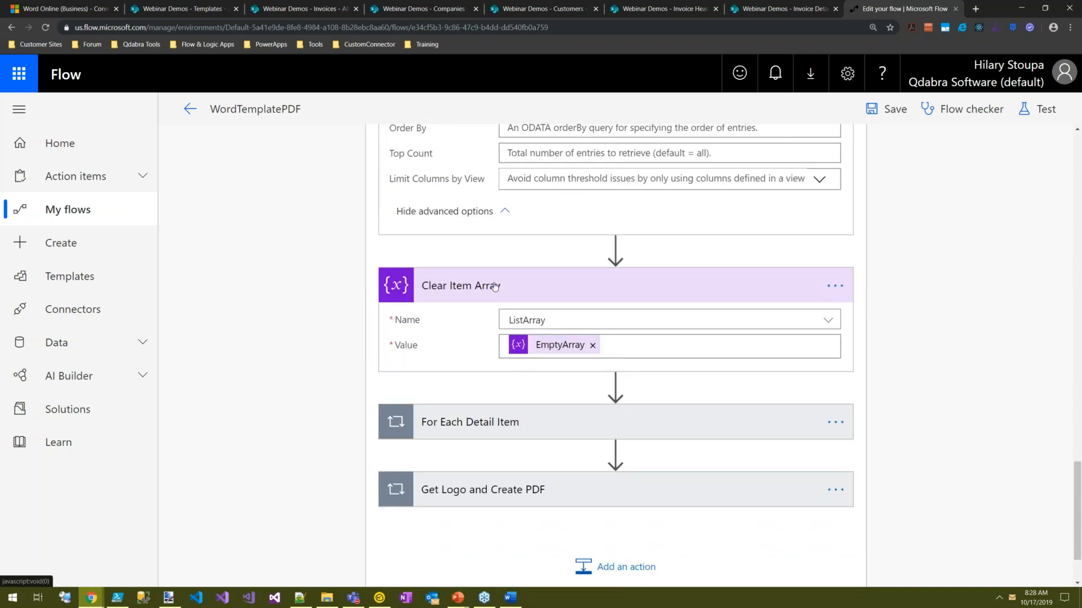
left_click(518, 282)
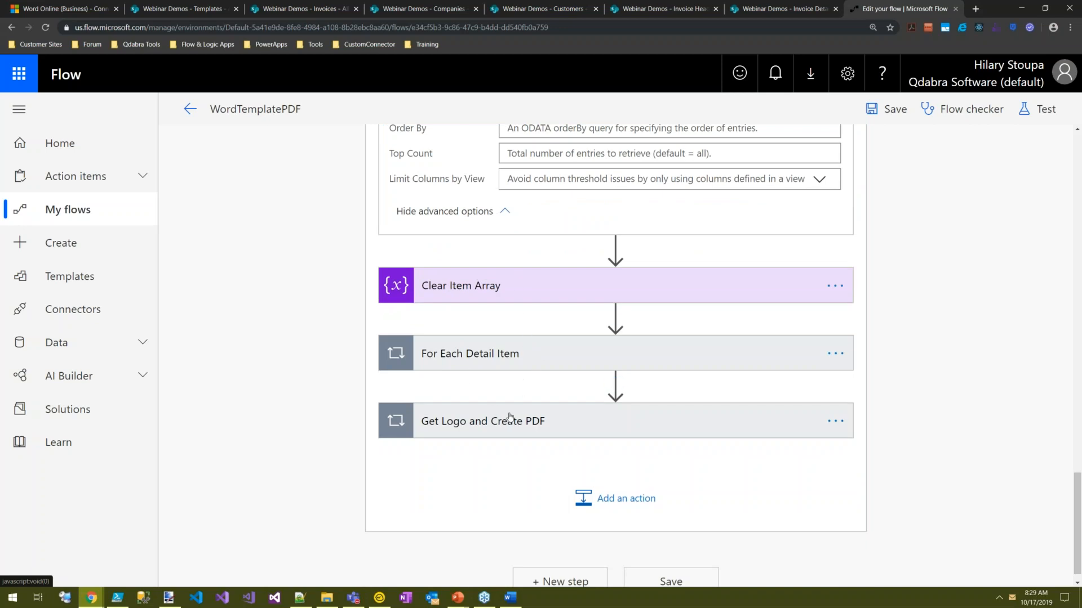
- Expand the For Each Detail Item loop and inspect the InvoiceDetailUnits and InvoiceDetailCostPerUnit keys in Add to list item array
left_click(516, 354)
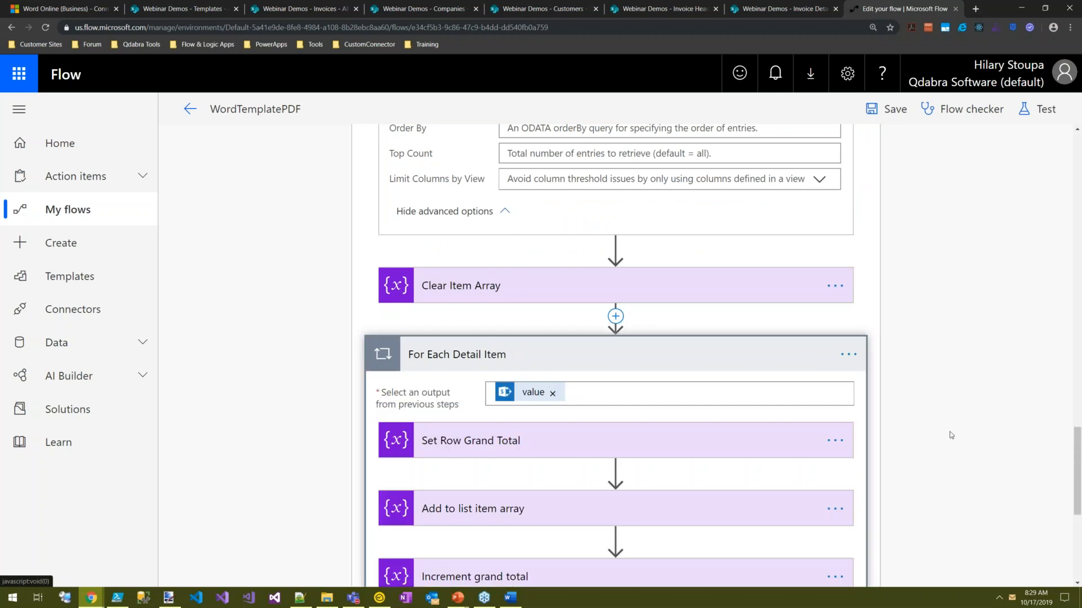
scroll(970, 448, "down", 1)
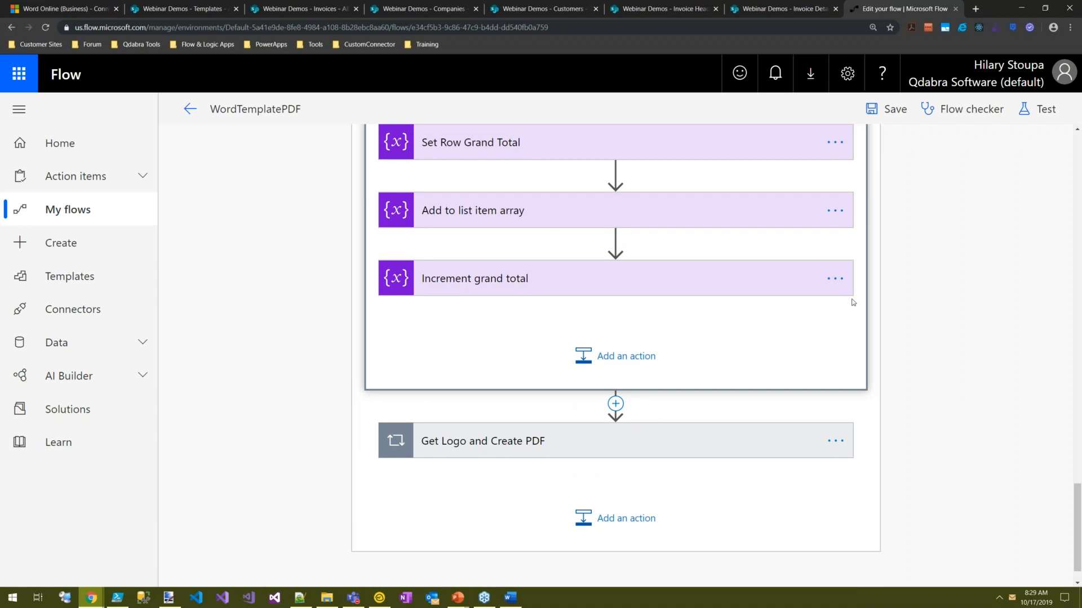
left_click(593, 223)
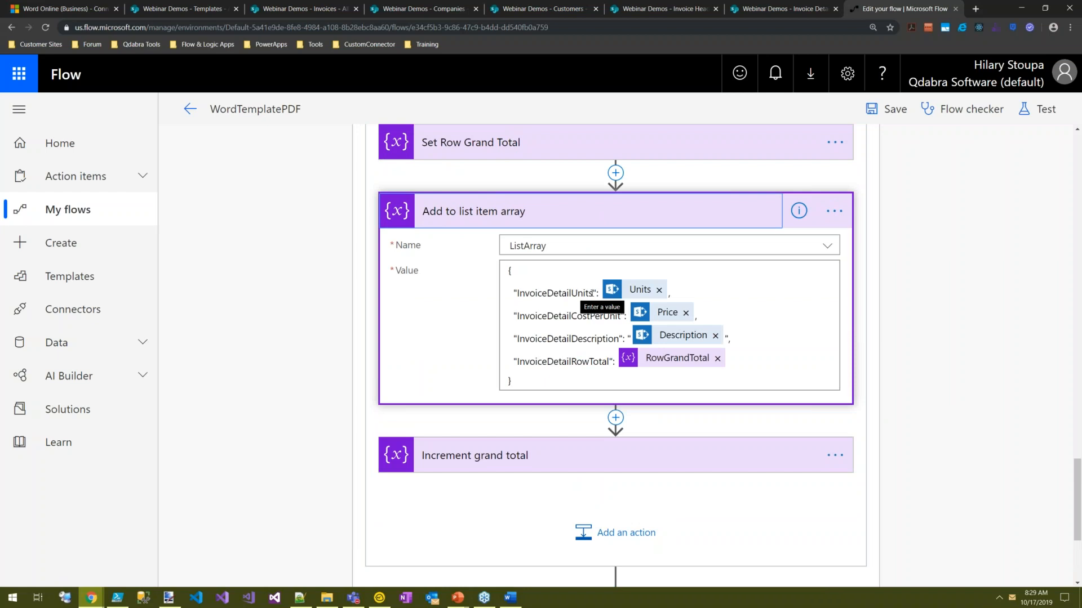
left_click(590, 294)
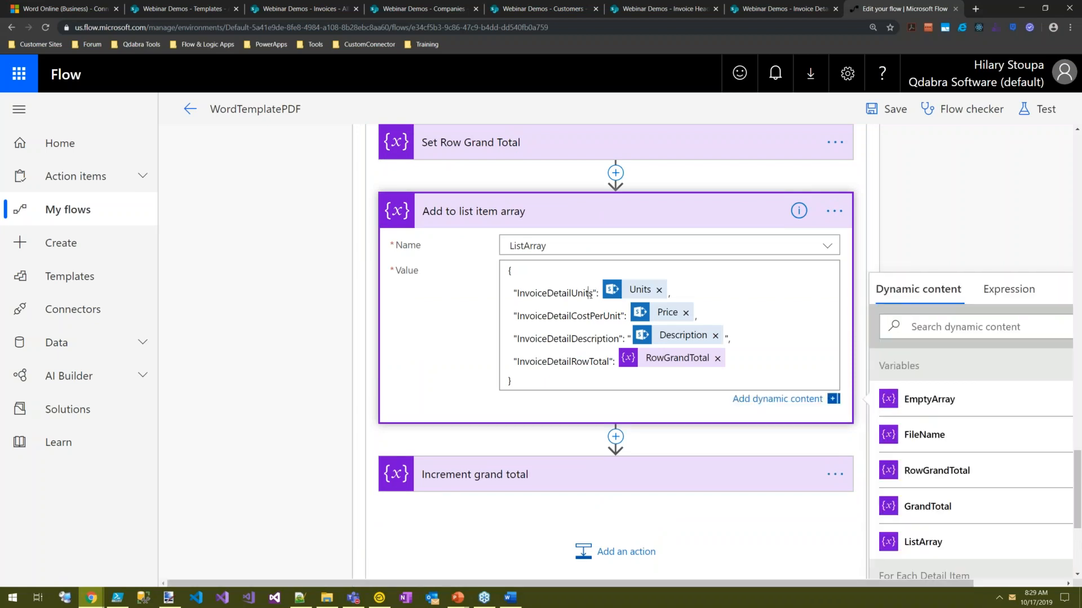
left_click_drag(593, 293, 519, 296)
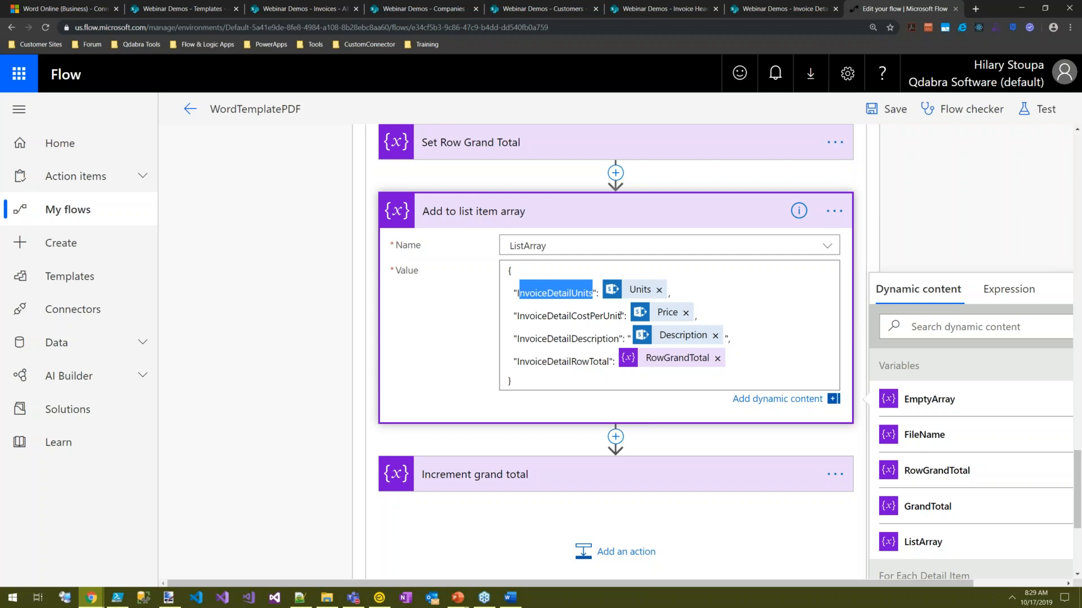
left_click_drag(620, 317, 523, 326)
- Check the content control title on the Anvil description in Word's Invoice Template.docx, and return to the array value in the Chrome flow
left_click(511, 597)
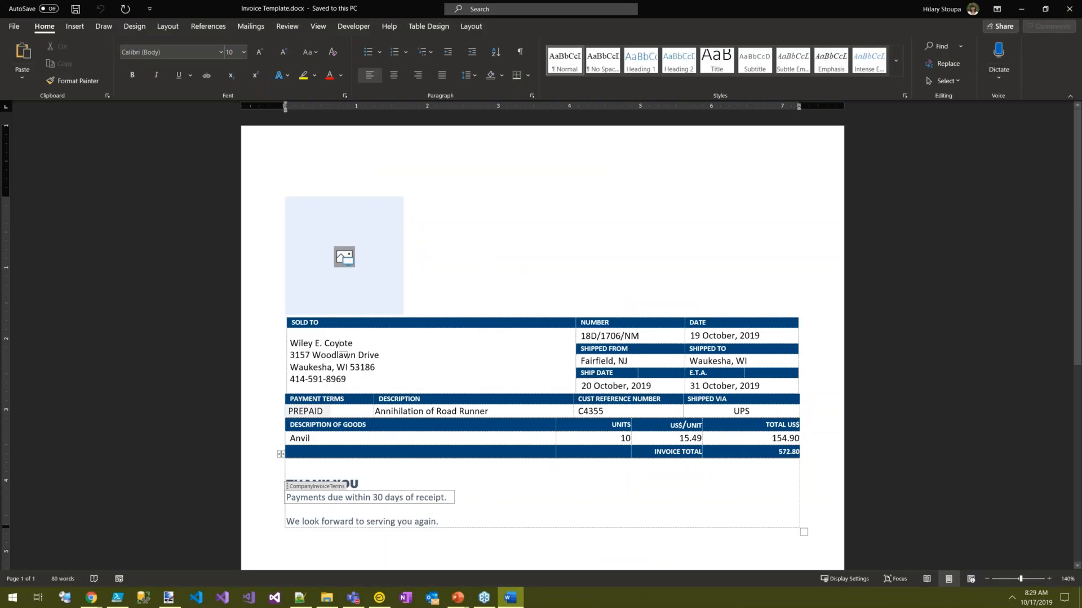
left_click(338, 438)
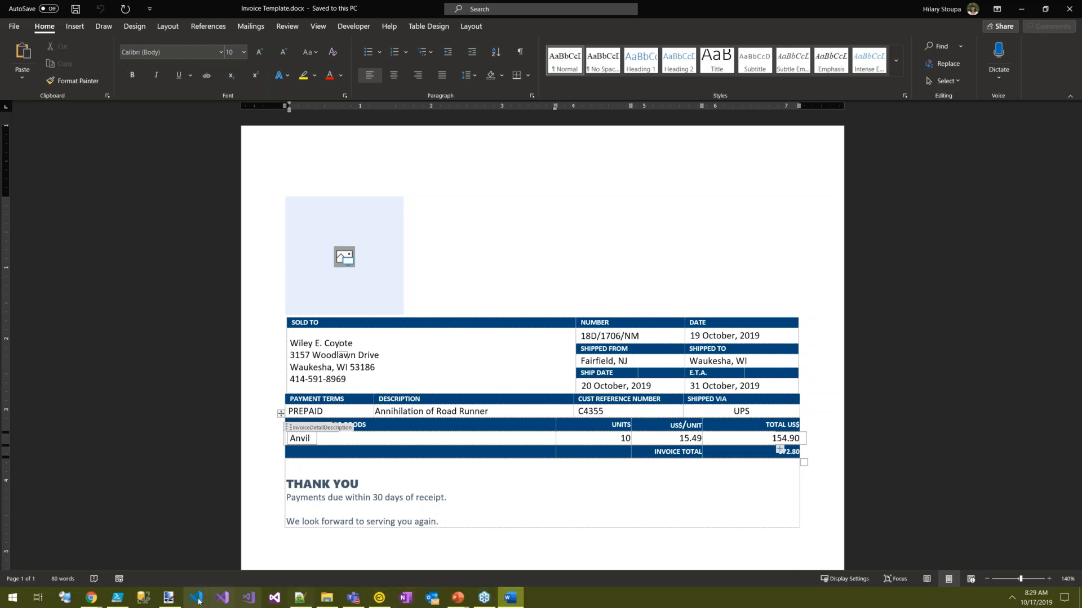
mouse_move(90, 598)
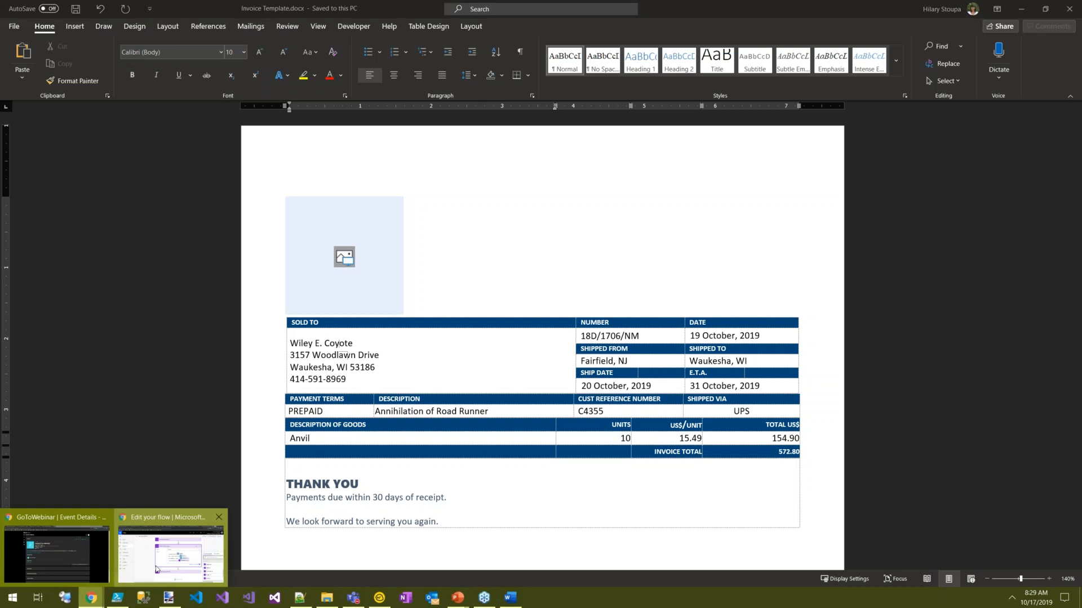
left_click(156, 563)
left_click(535, 294)
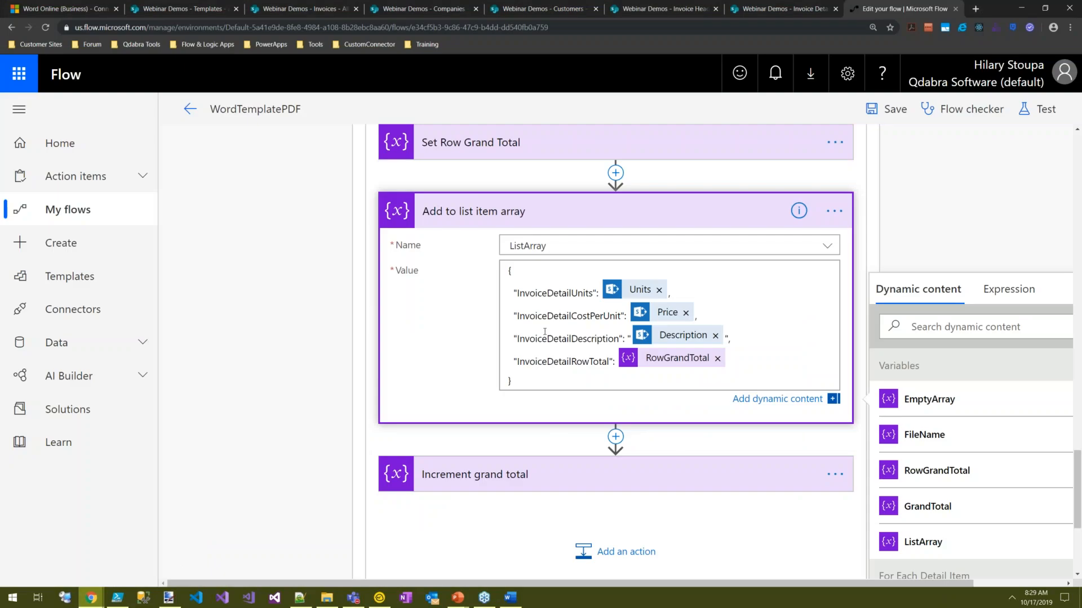
- Highlight the InvoiceDetailUnits key in Add to list item array and review the surrounding actions of the For Each Detail Item loop
left_click(559, 343)
left_click_drag(593, 293, 517, 296)
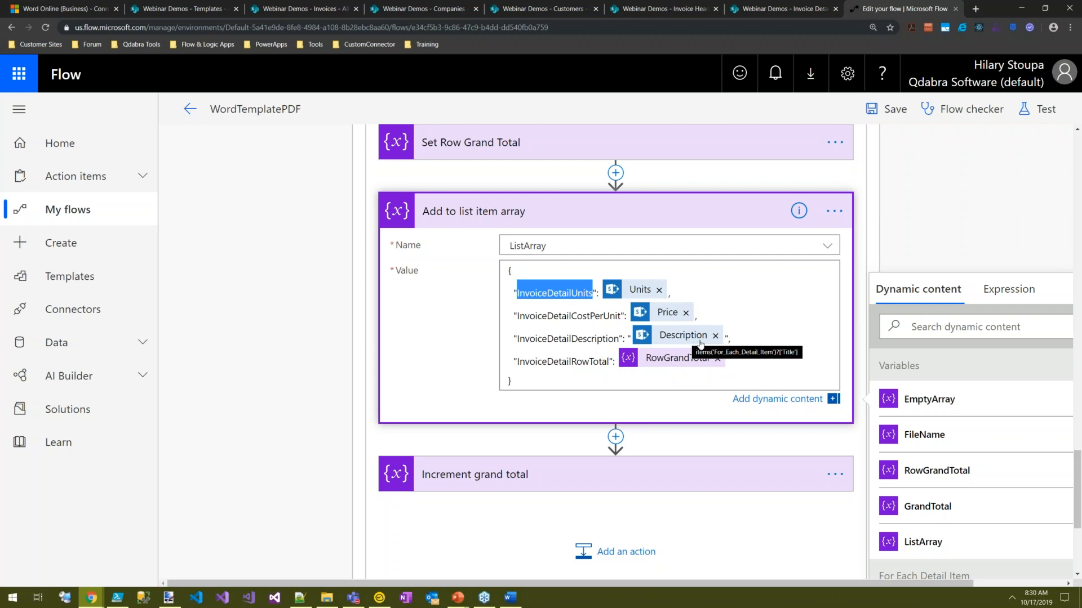
scroll(244, 419, "up", 4)
scroll(244, 420, "down", 6)
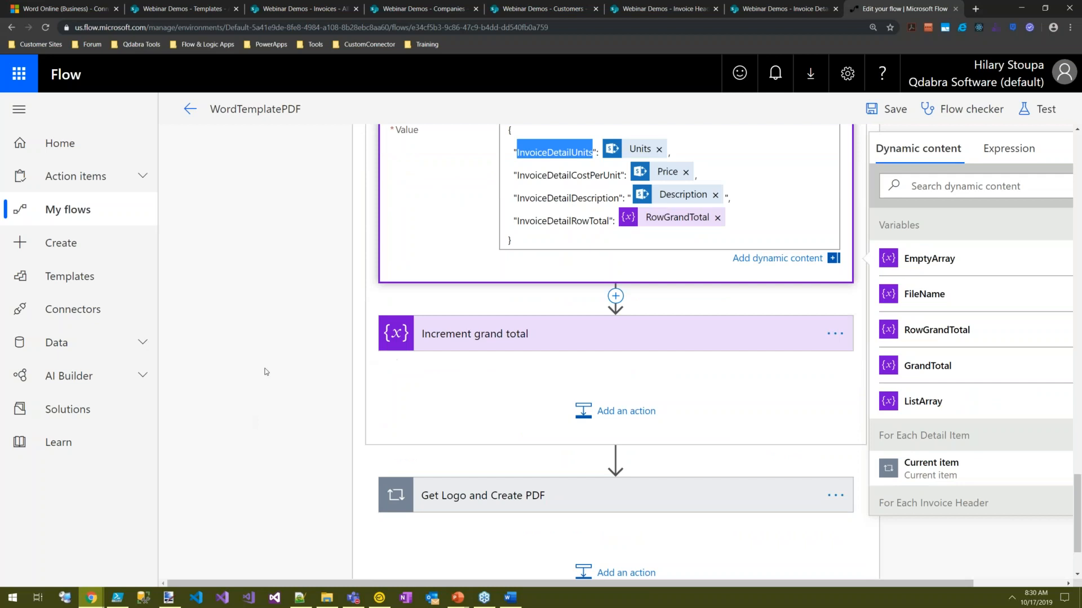
scroll(266, 372, "up", 4)
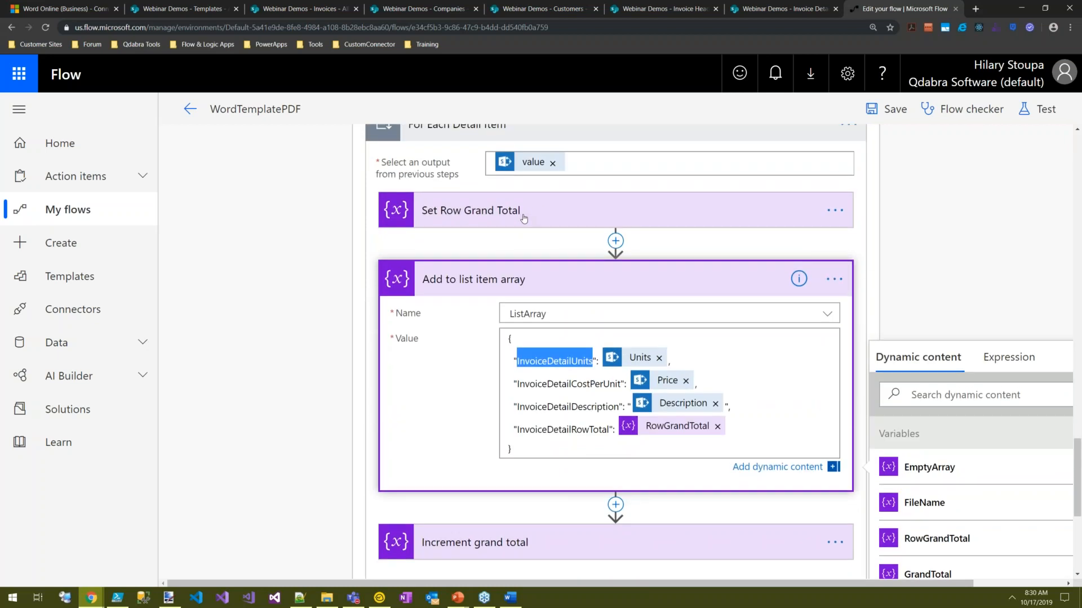
- Inspect the RowGrandTotal variable and its value in the Set Row Grand Total action, and collapse the action again
left_click(528, 218)
left_click(531, 218)
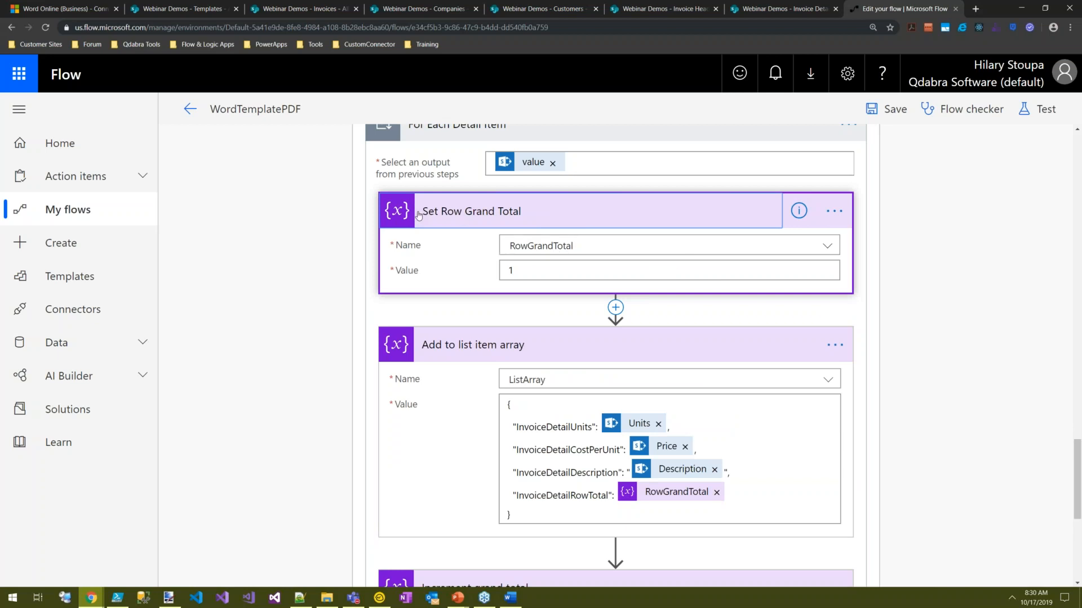
left_click(526, 273)
left_click(492, 215)
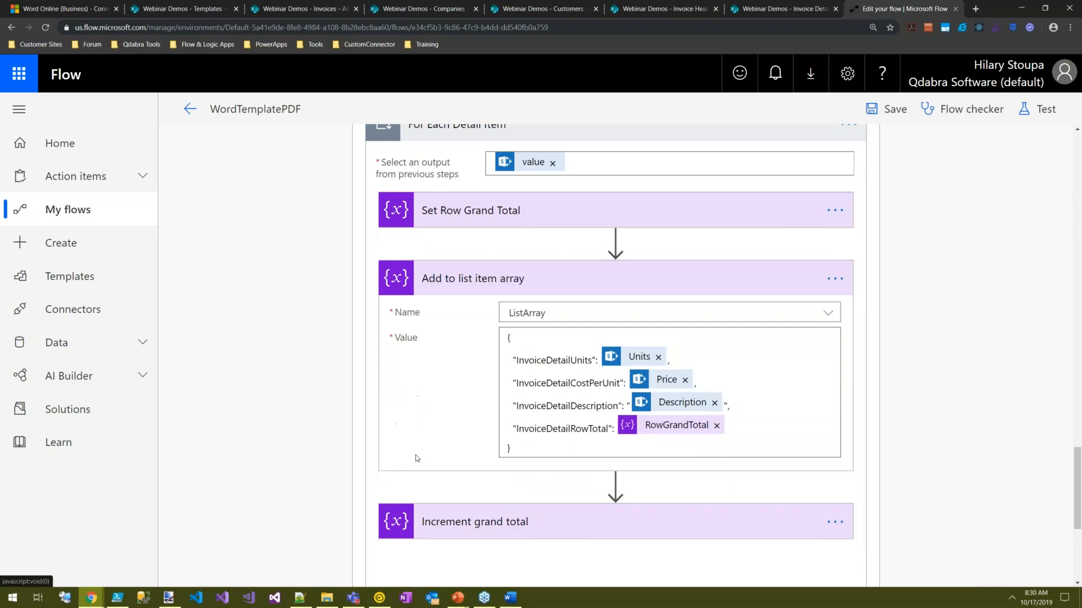
- Expand Increment grand total, inspect how it adds RowGrandTotal to the GrandTotal variable, and collapse it again
left_click(806, 523)
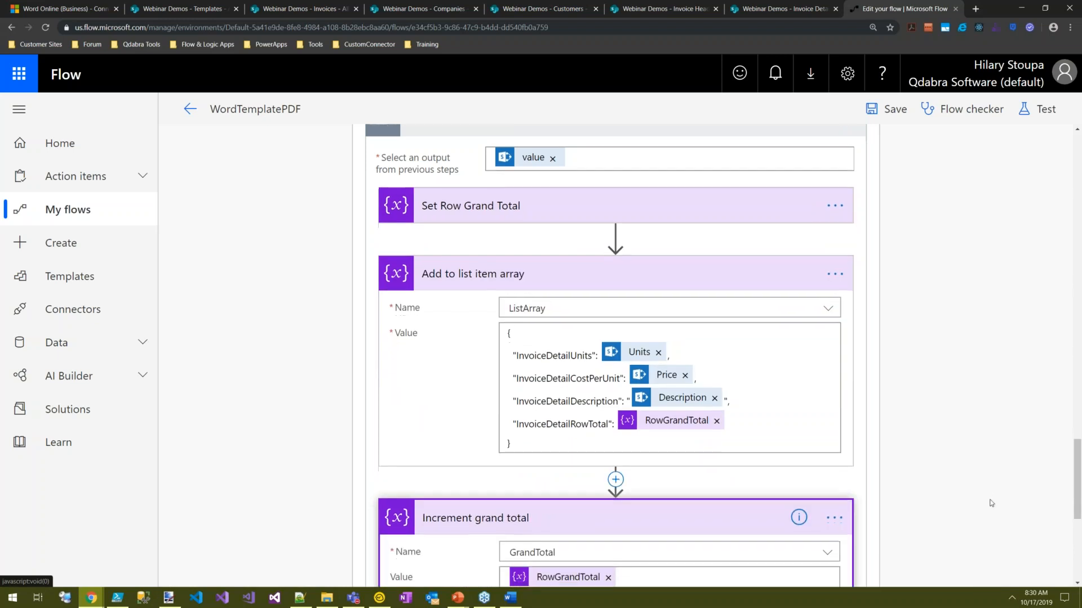
scroll(982, 441, "down", 4)
scroll(982, 441, "up", 2)
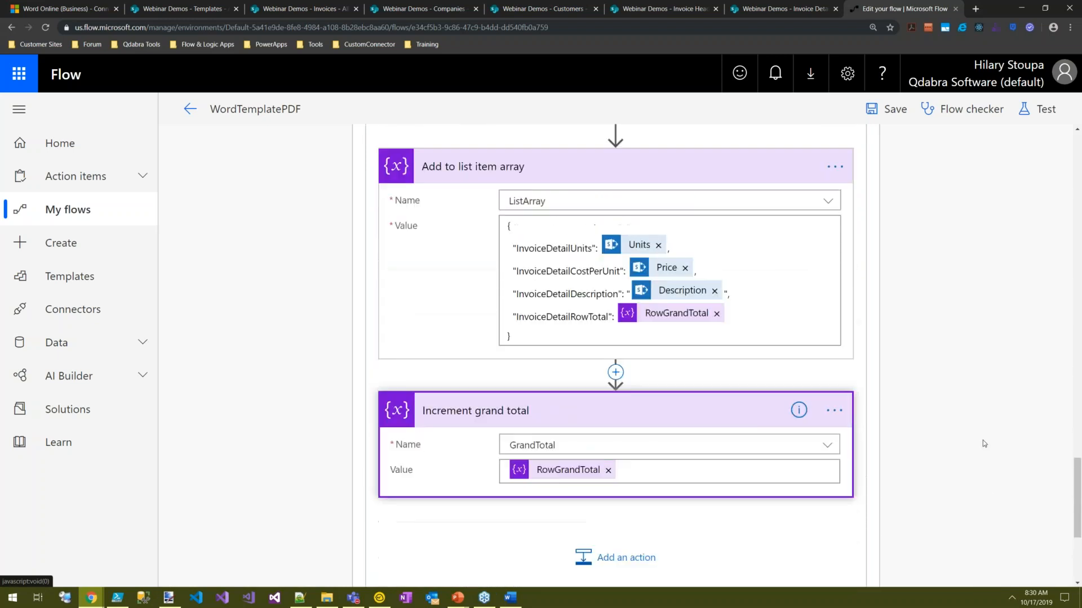
scroll(983, 444, "up", 2)
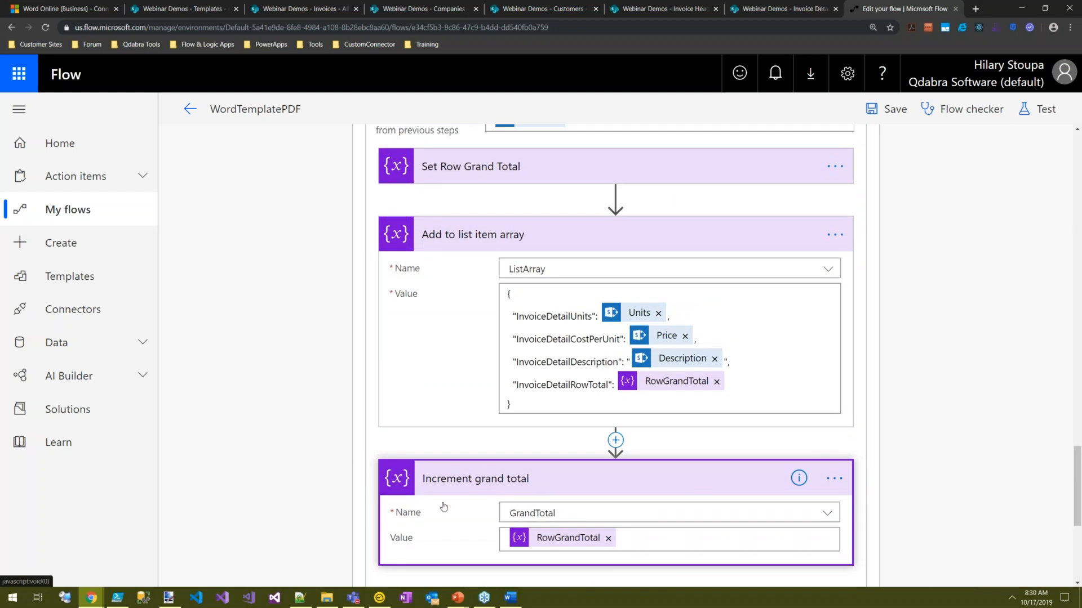
left_click(550, 488)
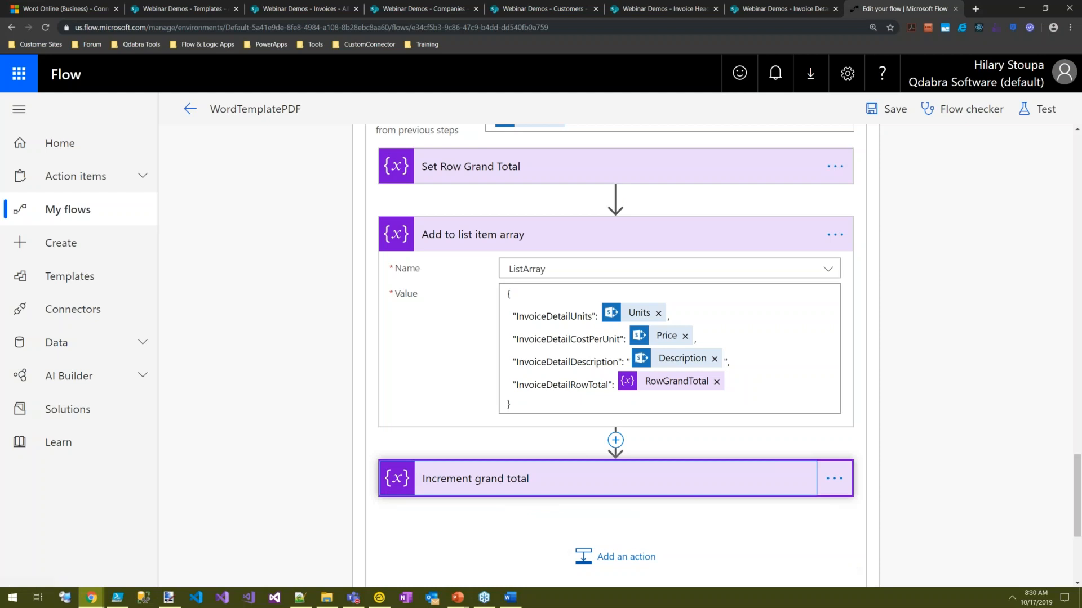
- Collapse Add to list item array, reopen it to check the InvoiceDetailRowTotal entry, and collapse it again
left_click(525, 248)
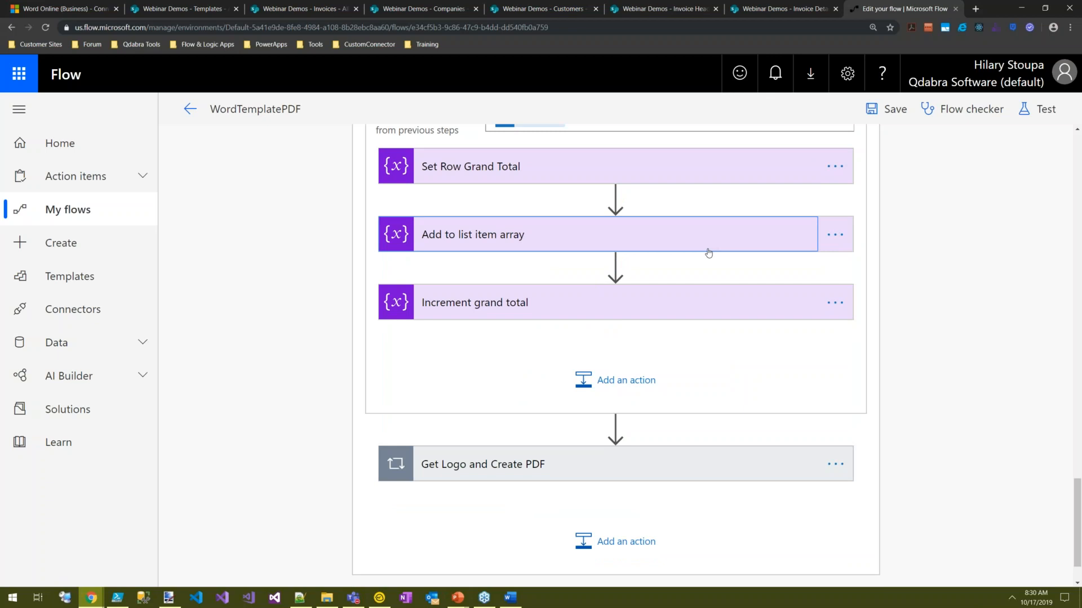
left_click(457, 237)
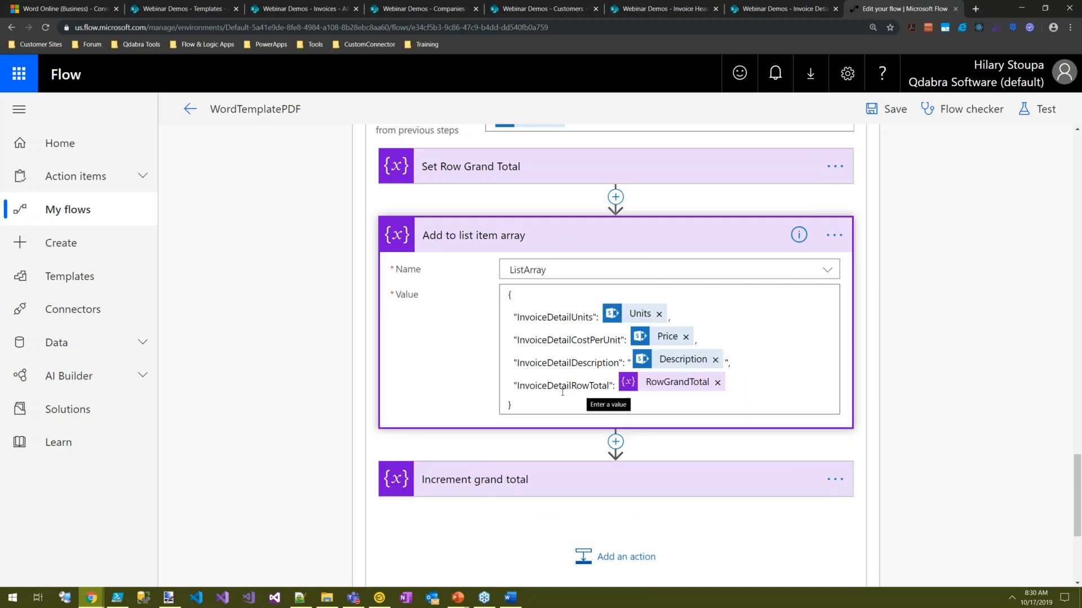
left_click(487, 234)
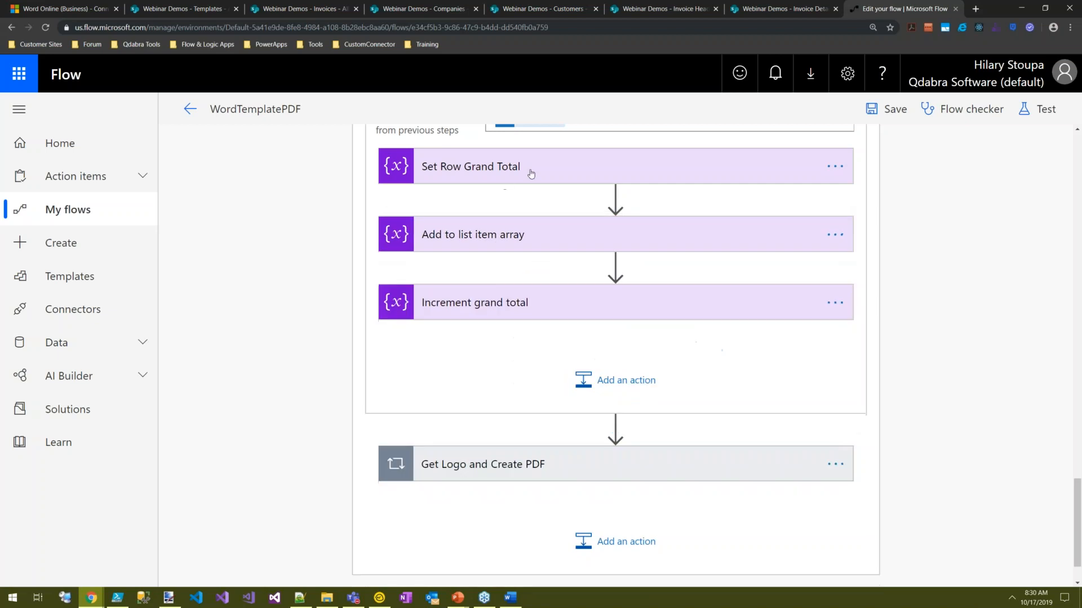
- Expand Set Row Grand Total and Add to list item array together to compare the RowGrandTotal value with the array entries
left_click(666, 174)
left_click(587, 228)
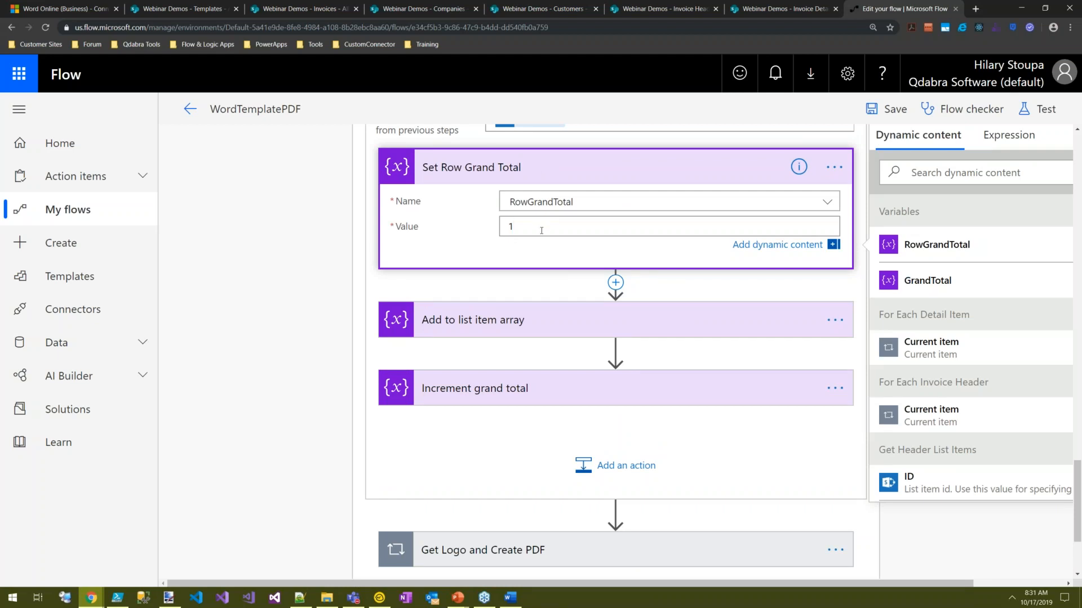
left_click(504, 320)
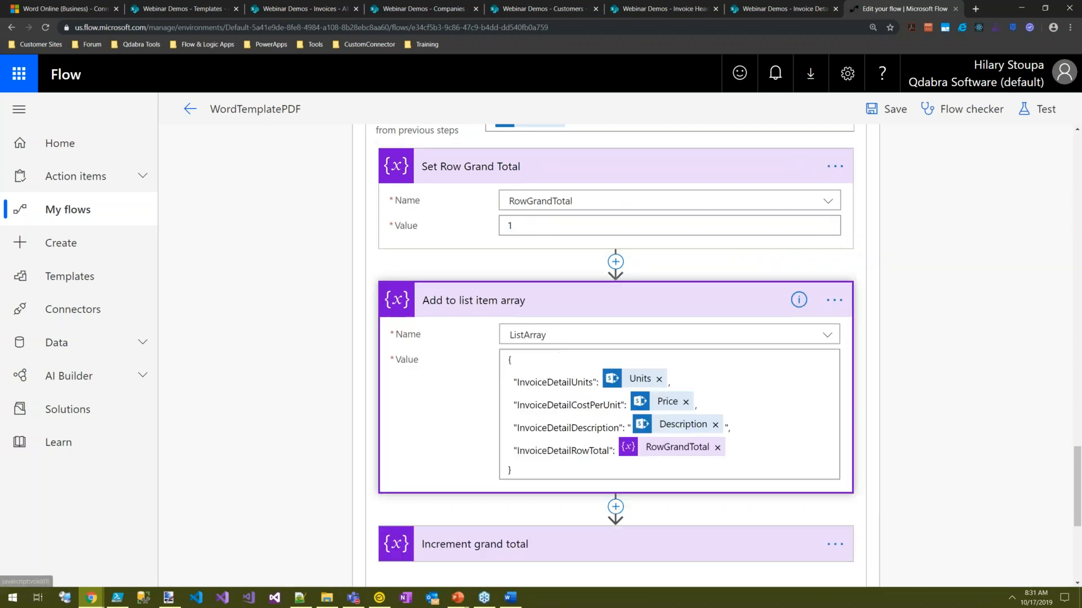
left_click(550, 224)
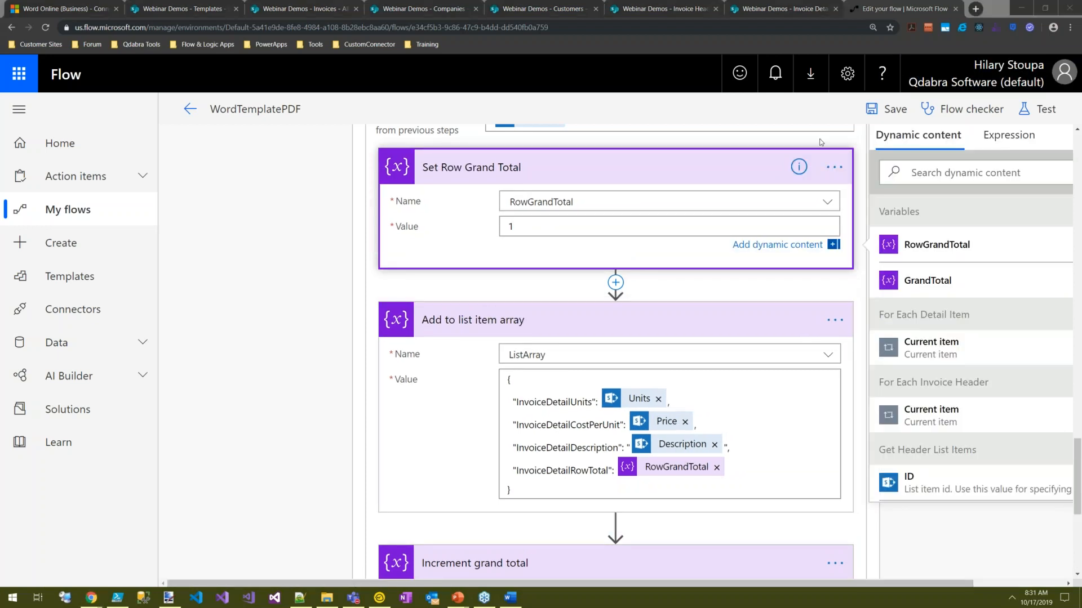
- Clear the value in Set Row Grand Total and begin a mul() expression in its place
left_click(513, 227)
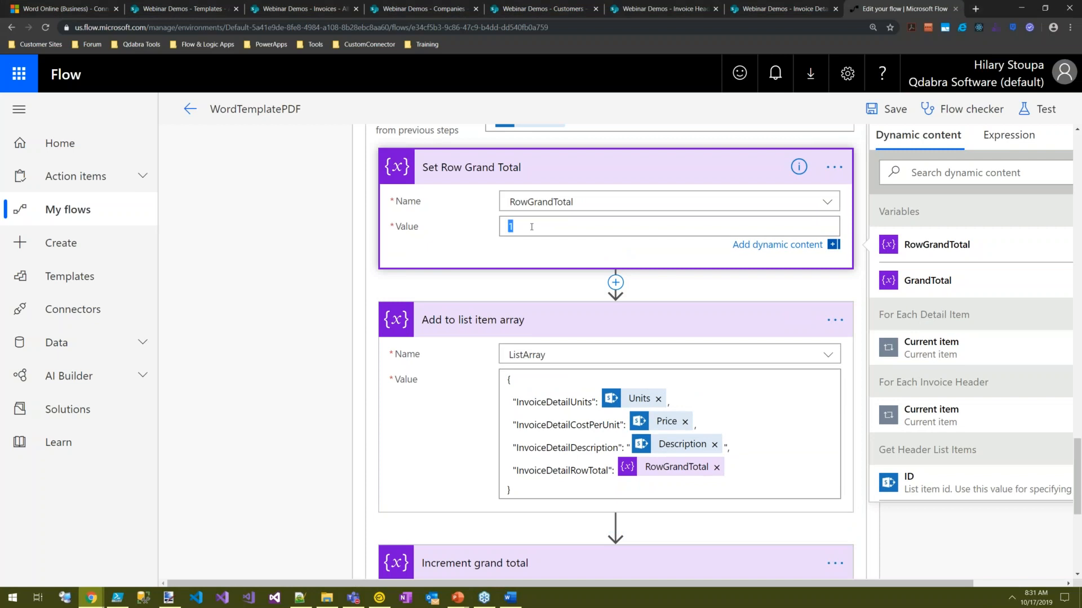
key("BackSpace")
left_click(1009, 136)
left_click(952, 179)
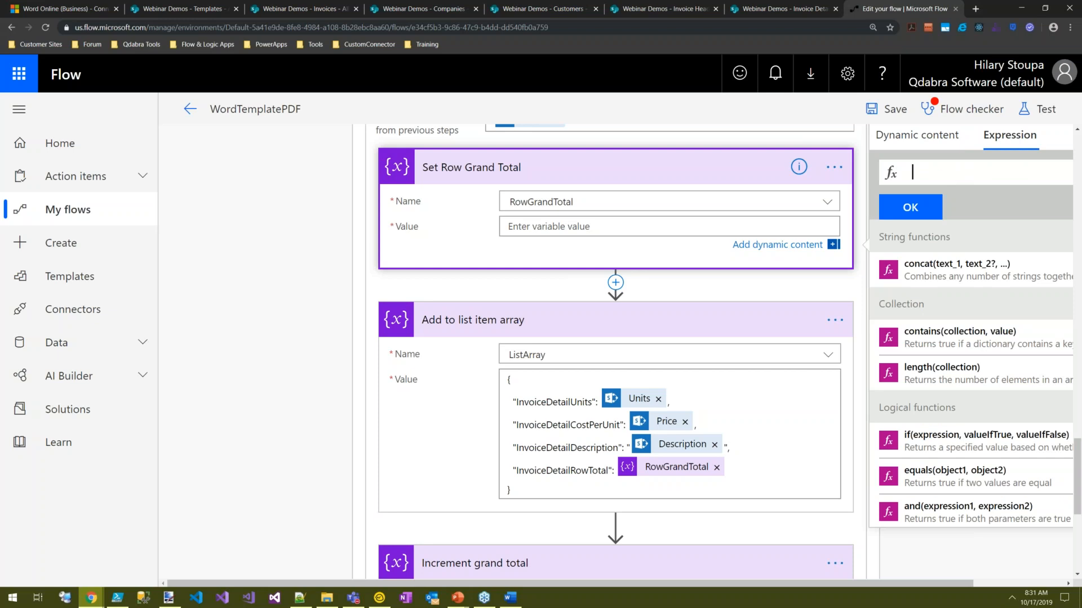
type("mul(")
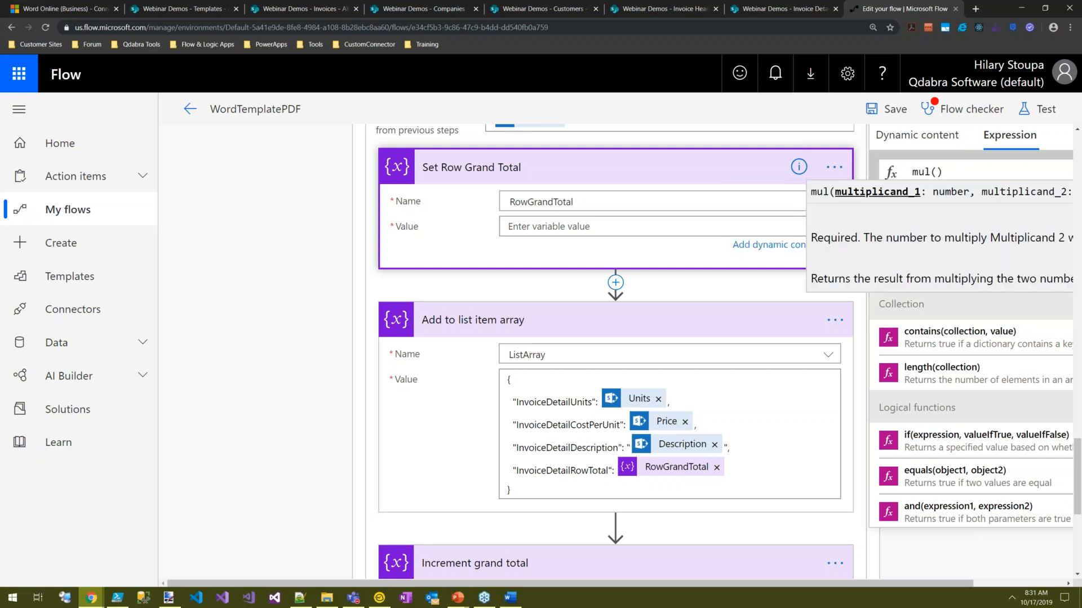
- Look through the dynamic content for the detail item fields to multiply, and discard the mul() expression
left_click(910, 141)
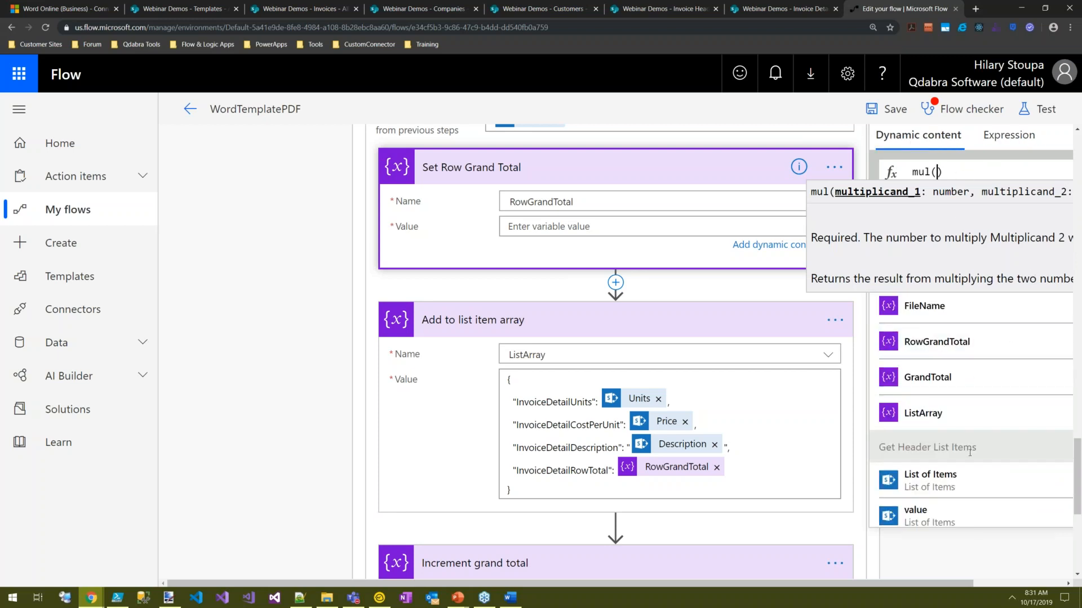
scroll(983, 458, "down", 1)
scroll(980, 459, "down", 8)
scroll(981, 459, "up", 6)
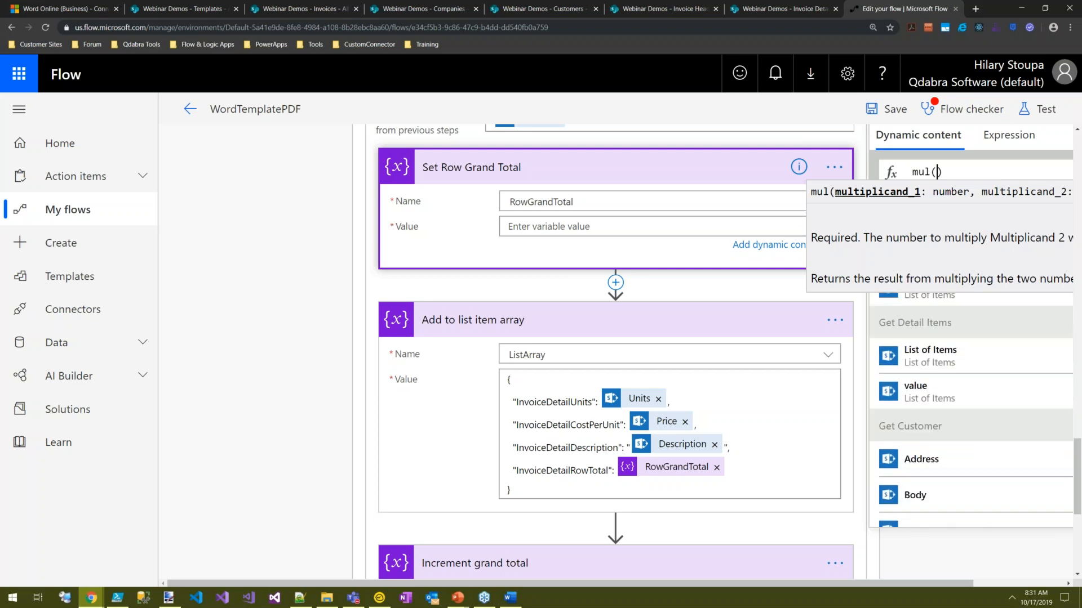
scroll(1006, 427, "up", 2)
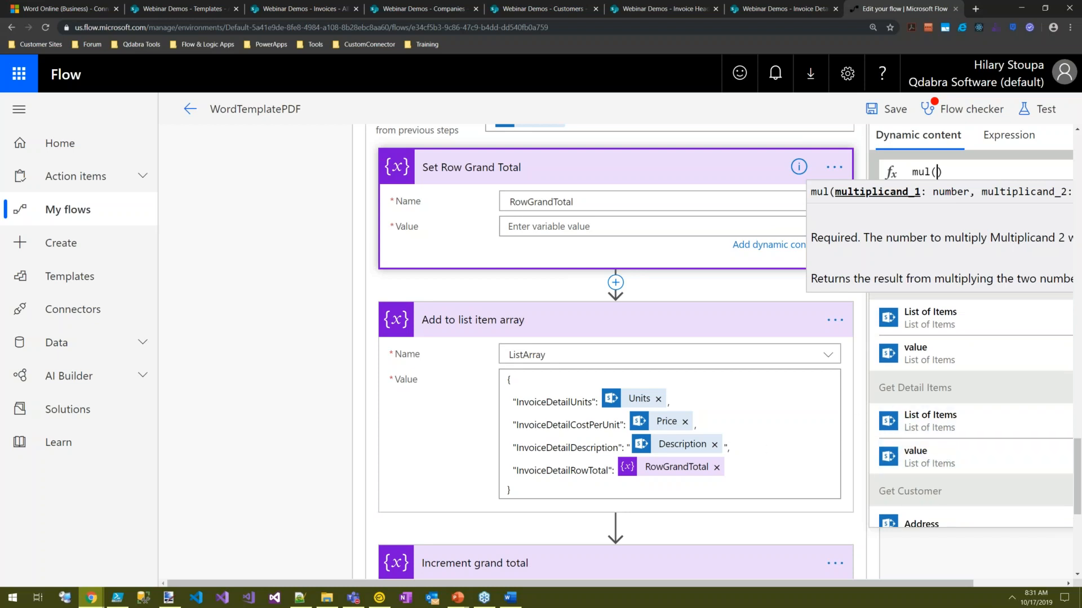
left_click_drag(975, 173, 876, 179)
key("BackSpace")
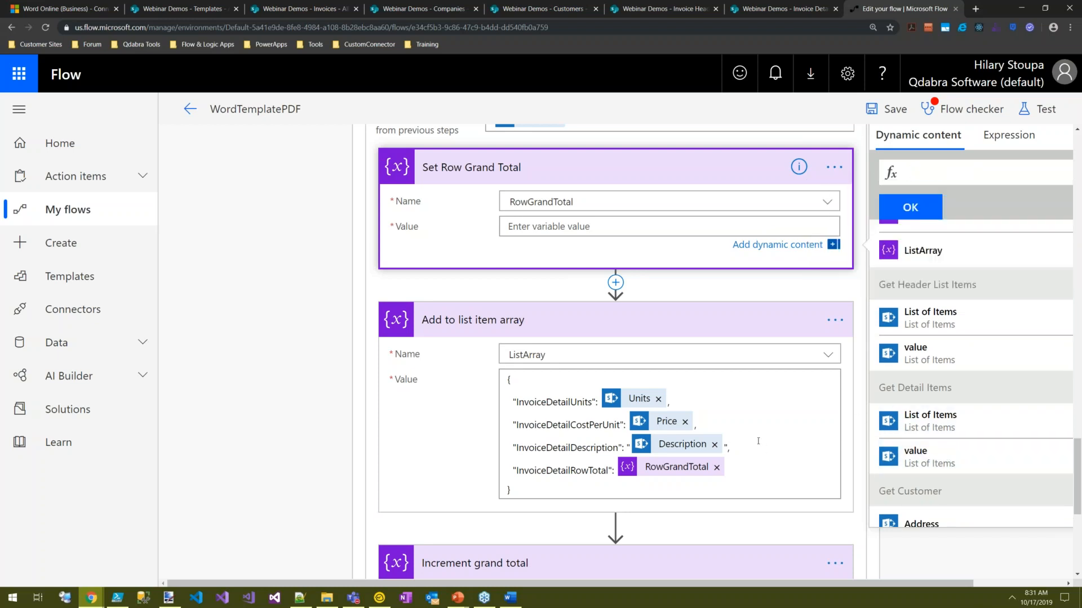
- Copy the units, cost per unit and description lines from the array value to the end of FieldsList.txt in Notepad++ to examine their underlying expressions
left_click(643, 403)
left_click_drag(529, 405, 699, 401)
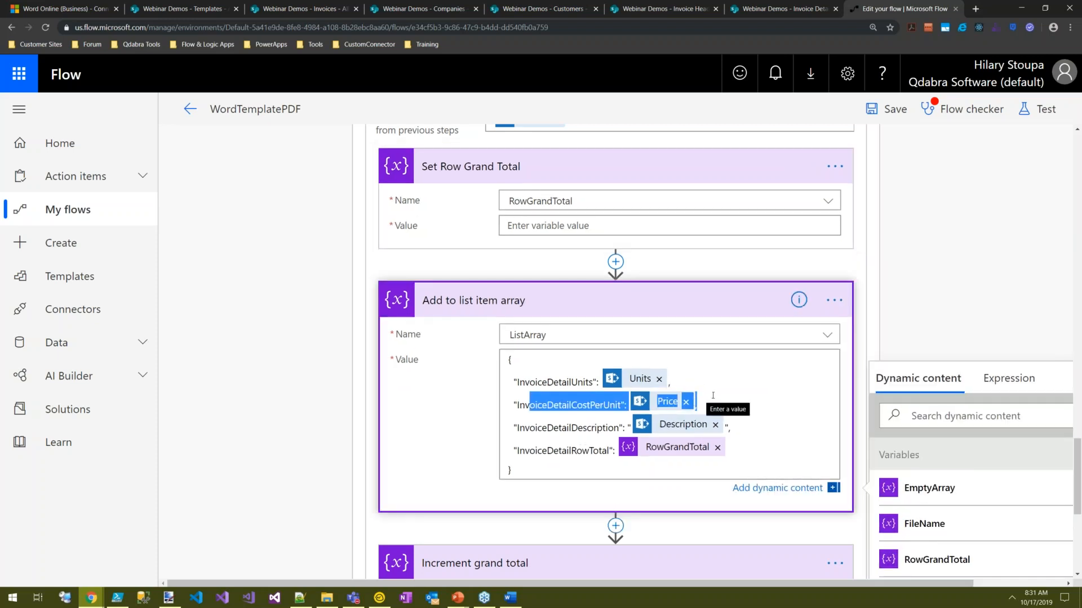
left_click_drag(539, 375, 341, 472)
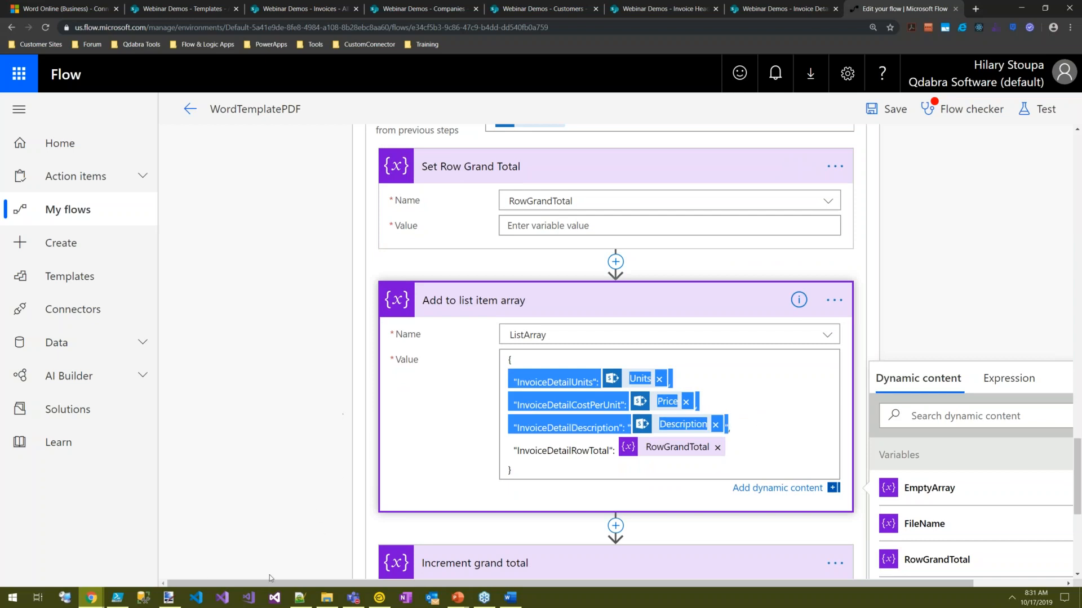
left_click(299, 598)
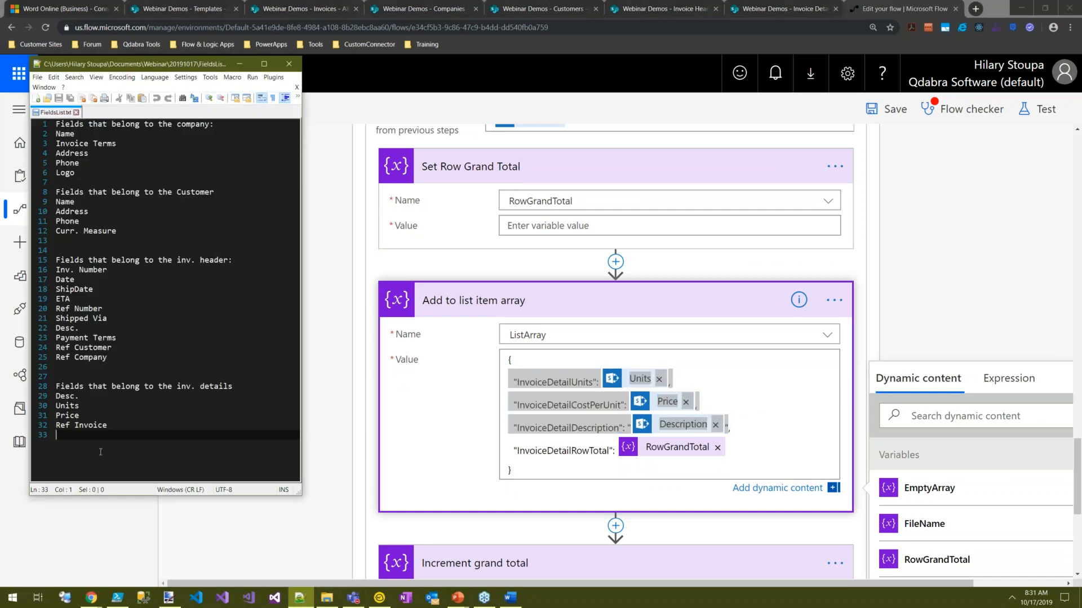
key("ctrl+v")
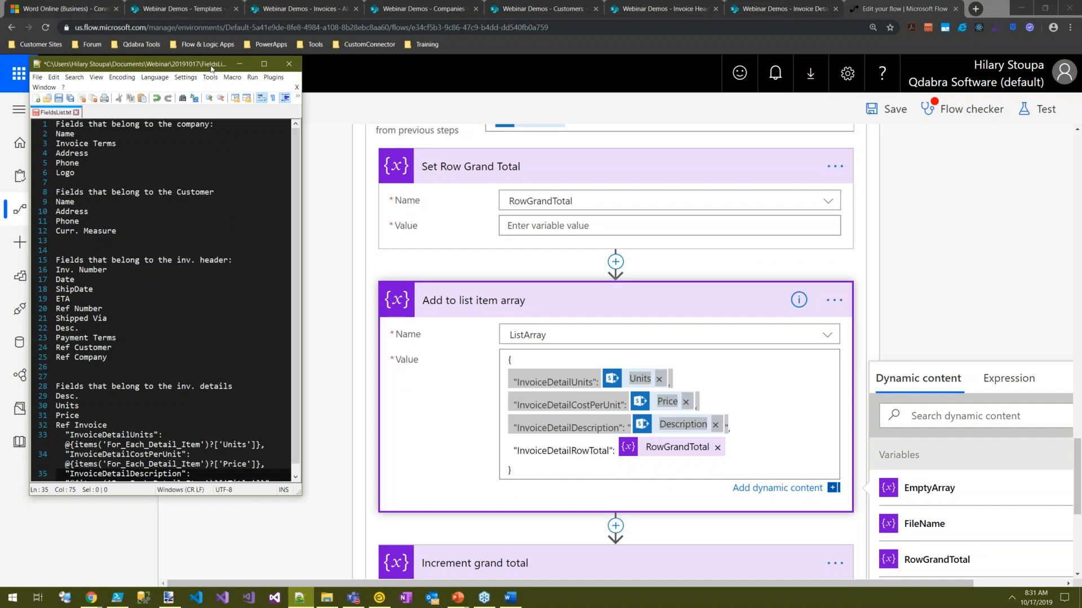
left_click_drag(211, 64, 844, 72)
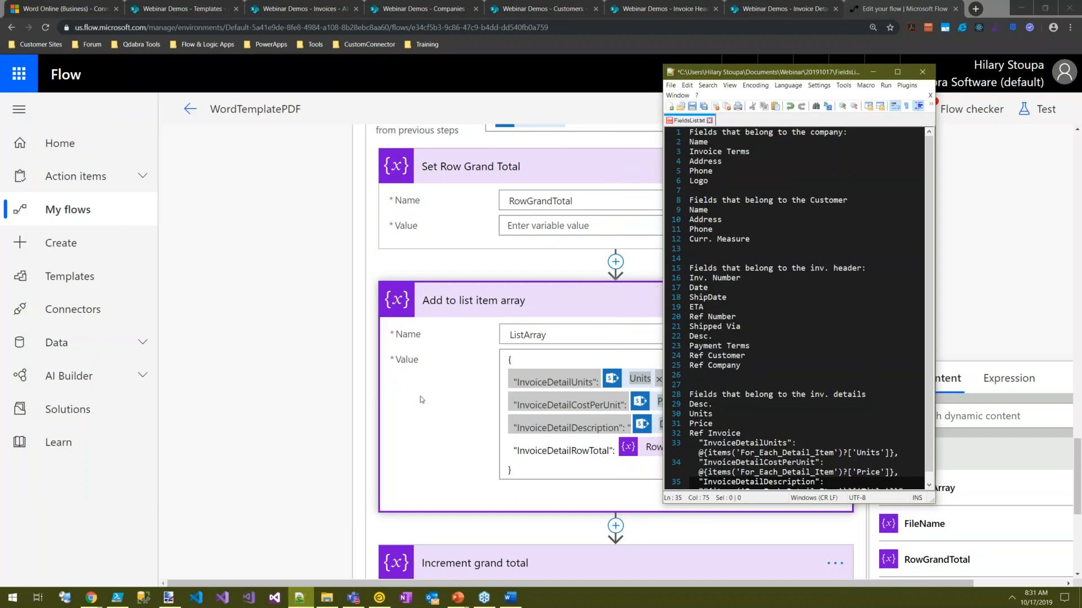
- Back in the Chrome flow, collapse Add to list item array, set the RowGrandTotal value to 1, and collapse Set Row Grand Total
left_click(479, 299)
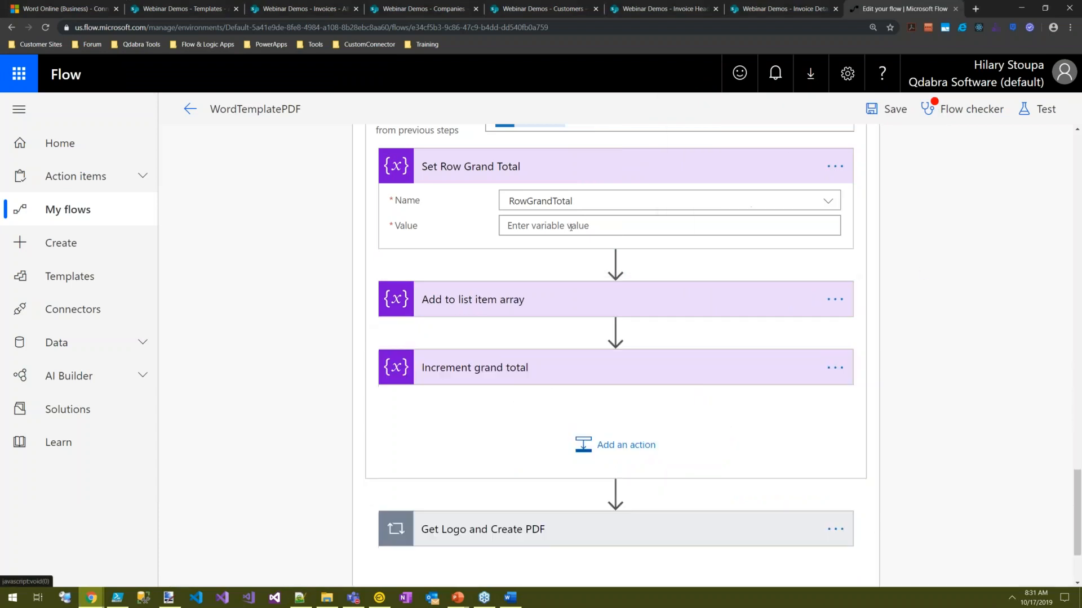
left_click(777, 227)
type("1")
left_click(605, 172)
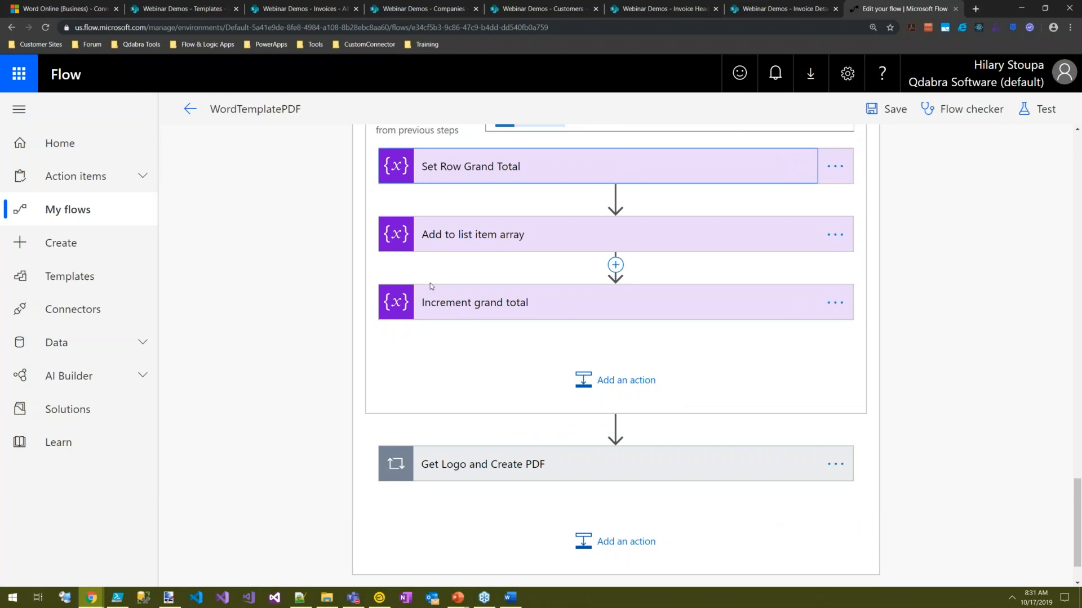
- Expand the Get Logo and Create PDF loop and review its sequence of actions from Get attachment content to Create PDF
left_click(604, 465)
scroll(987, 411, "down", 8)
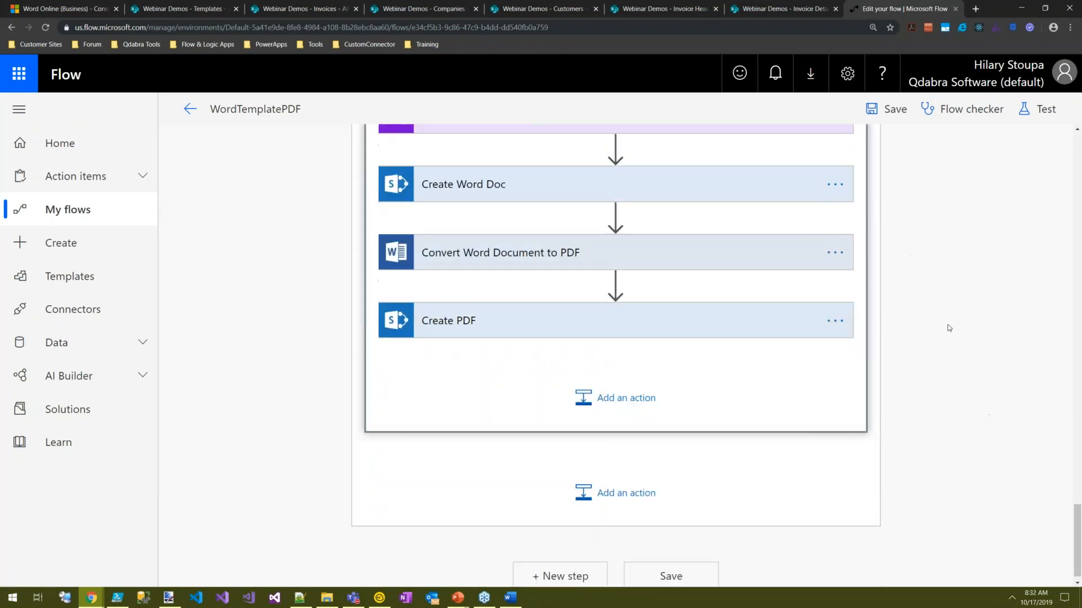
scroll(994, 444, "up", 3)
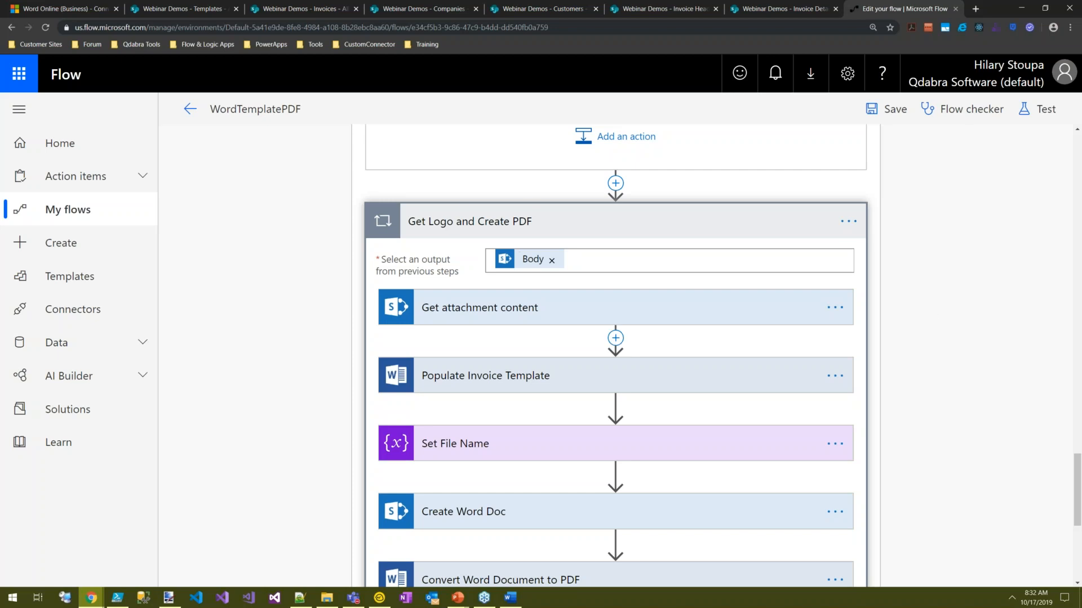
scroll(1057, 363, "down", 1)
scroll(1056, 364, "down", 1)
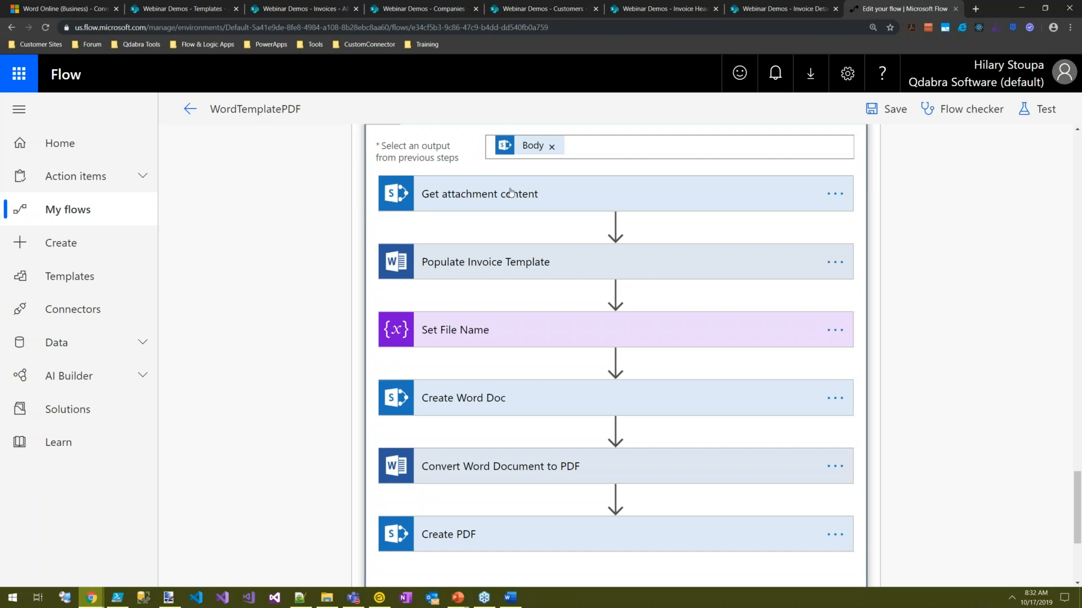
- Inspect the Companies list settings in Get attachment content, collapse that action, and expand Populate Invoice Template
left_click(539, 205)
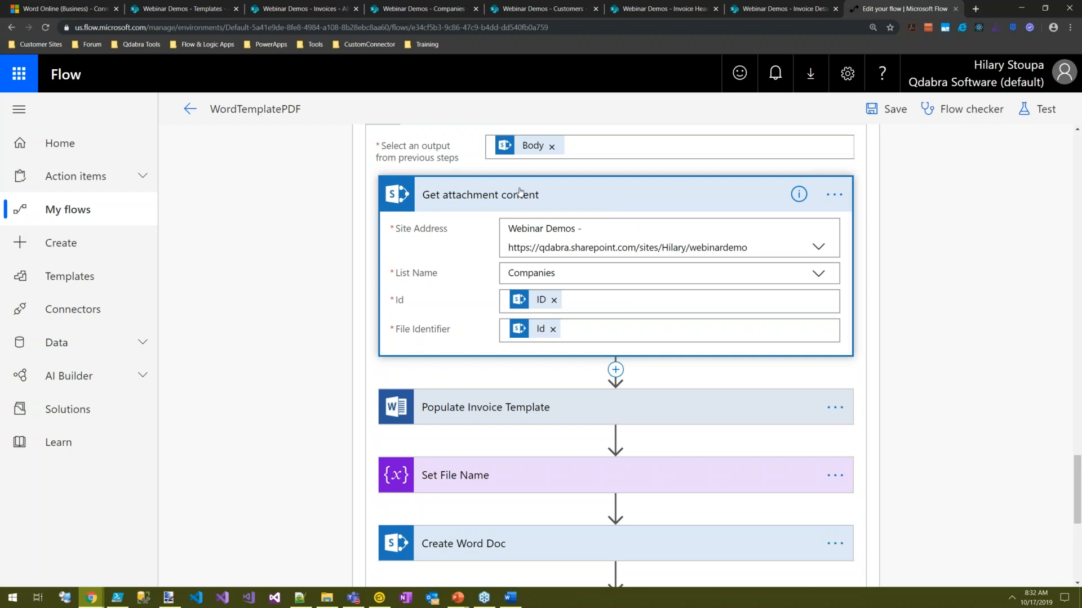
left_click(568, 182)
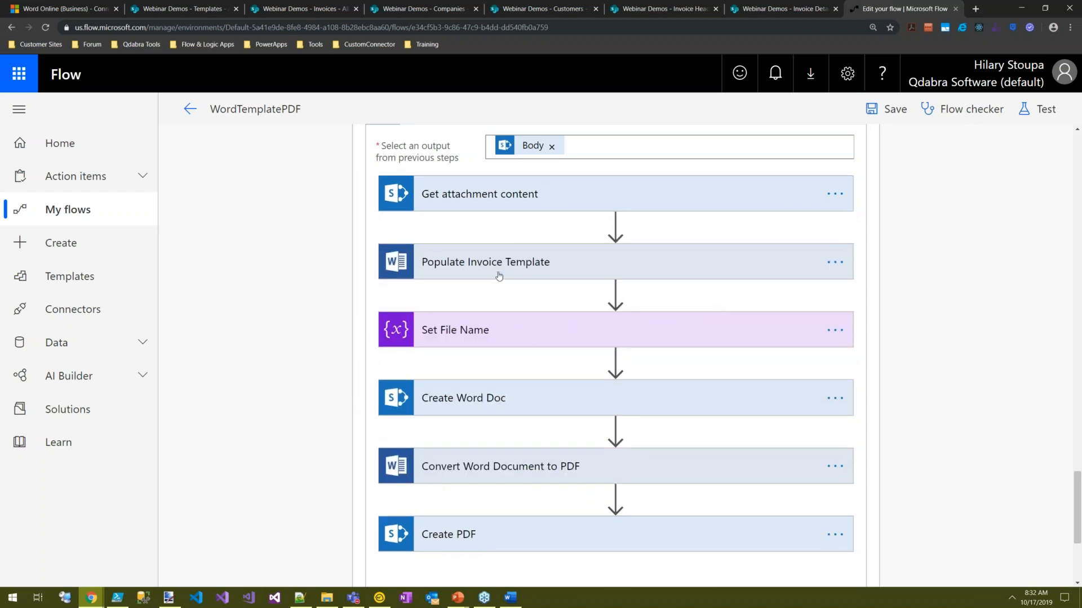
left_click(597, 276)
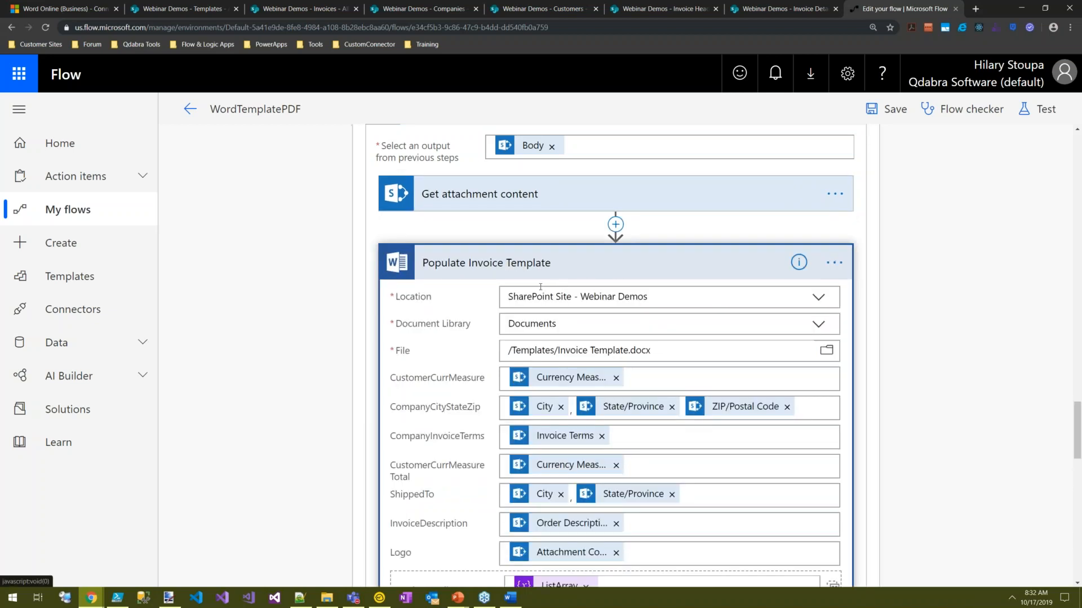
- Clear the Currency Measure value from CustomerCurrMeasure in Populate Invoice Template to check its placeholder text, and undo the removal
scroll(980, 462, "down", 3)
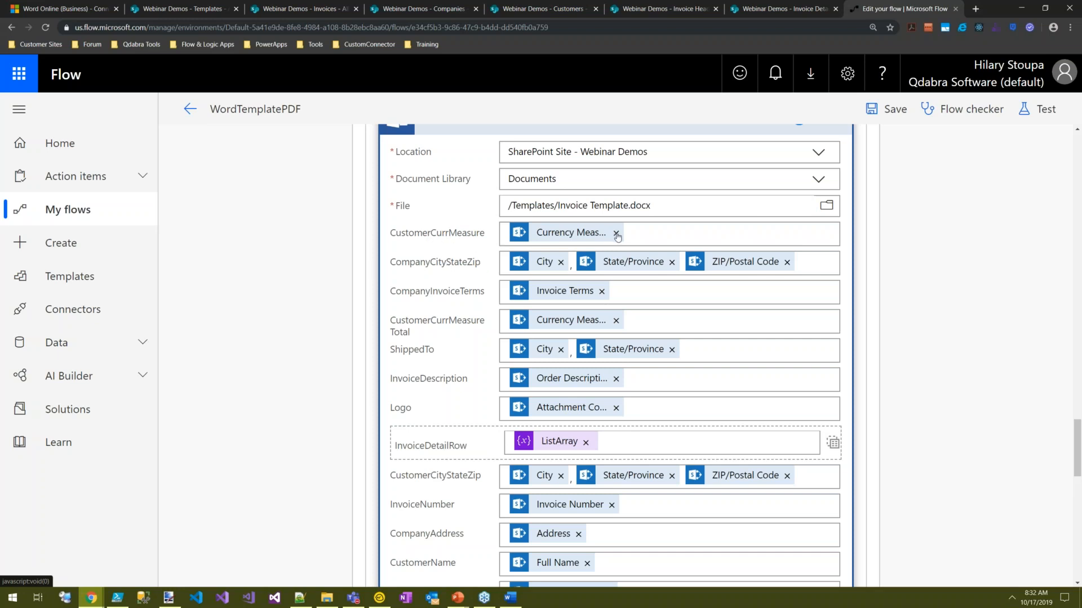
left_click(508, 232)
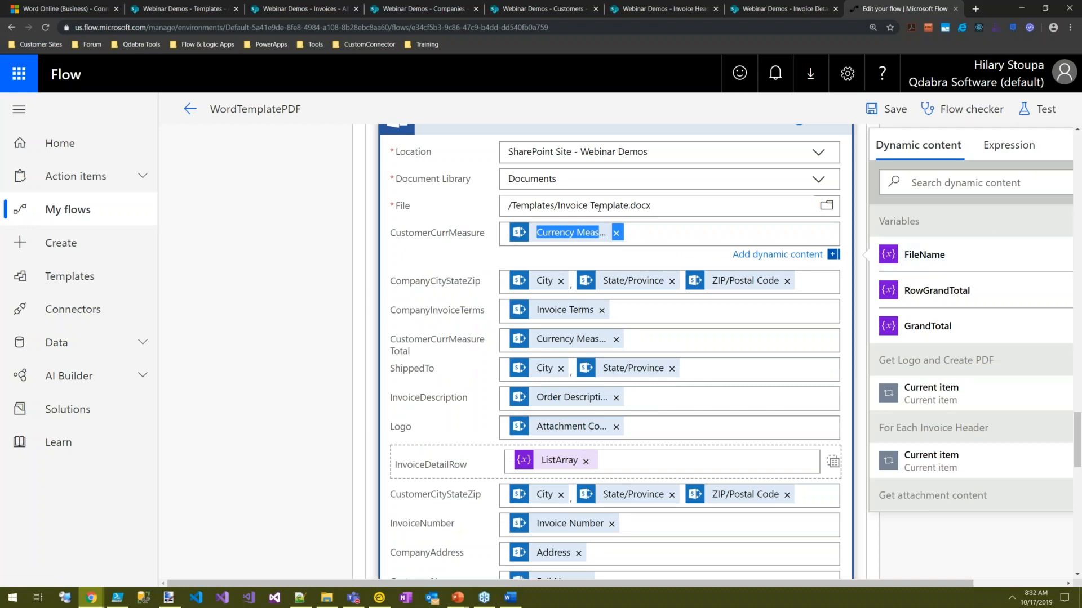
left_click(619, 233)
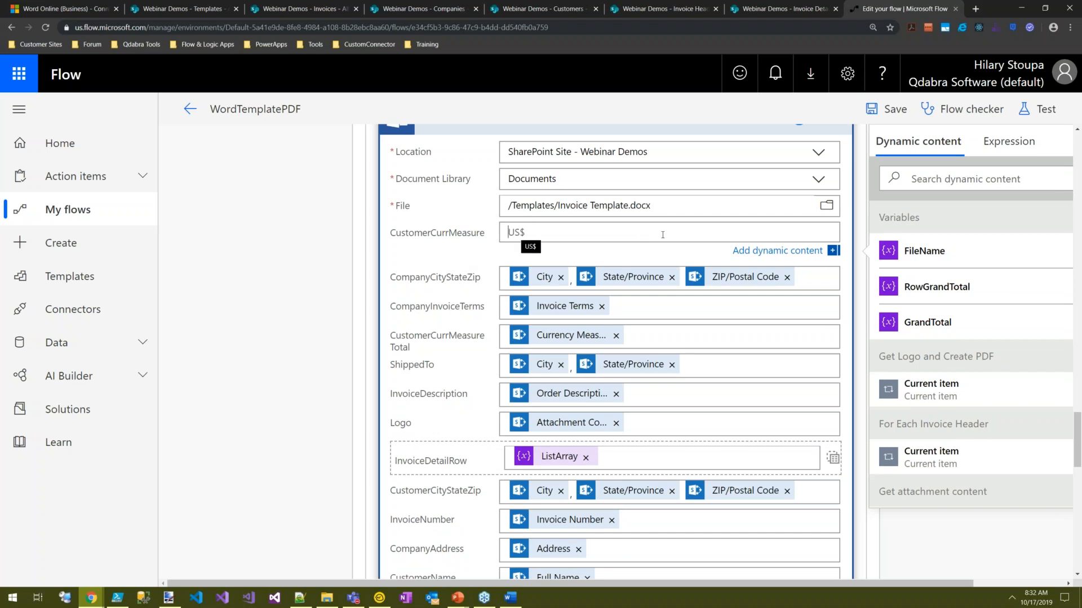
key("ctrl+z")
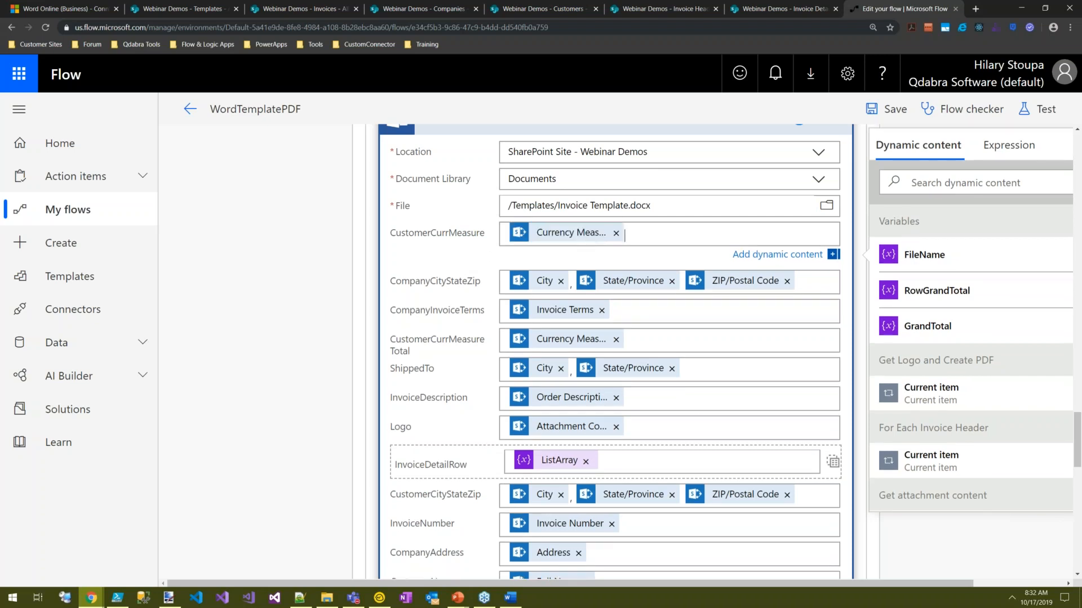
- Clear the Full Name value from CustomerName to check its placeholder text, and undo the removal
scroll(776, 399, "down", 5)
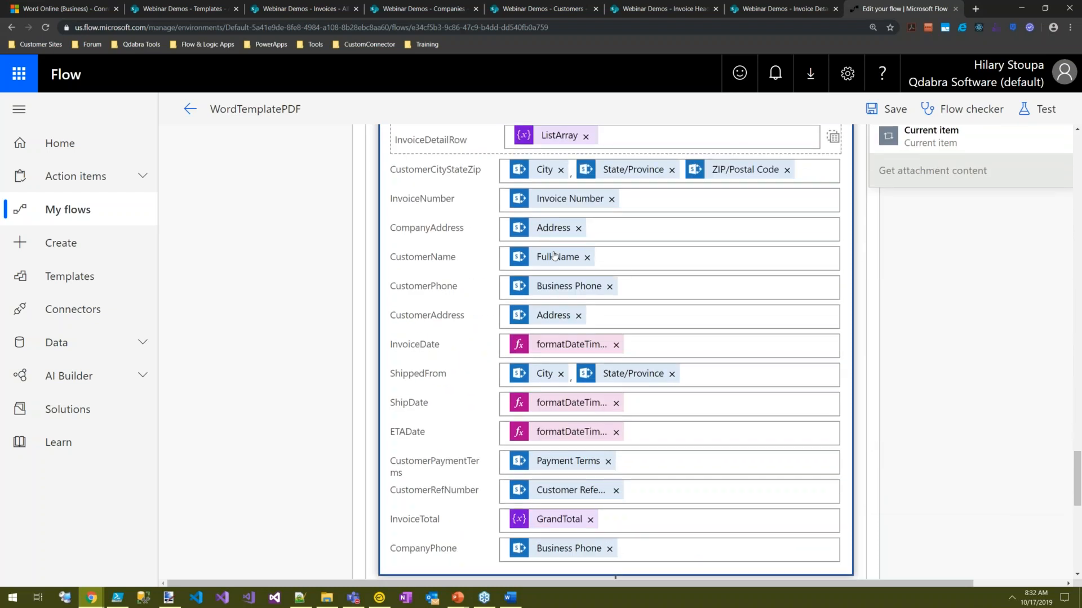
left_click(510, 256)
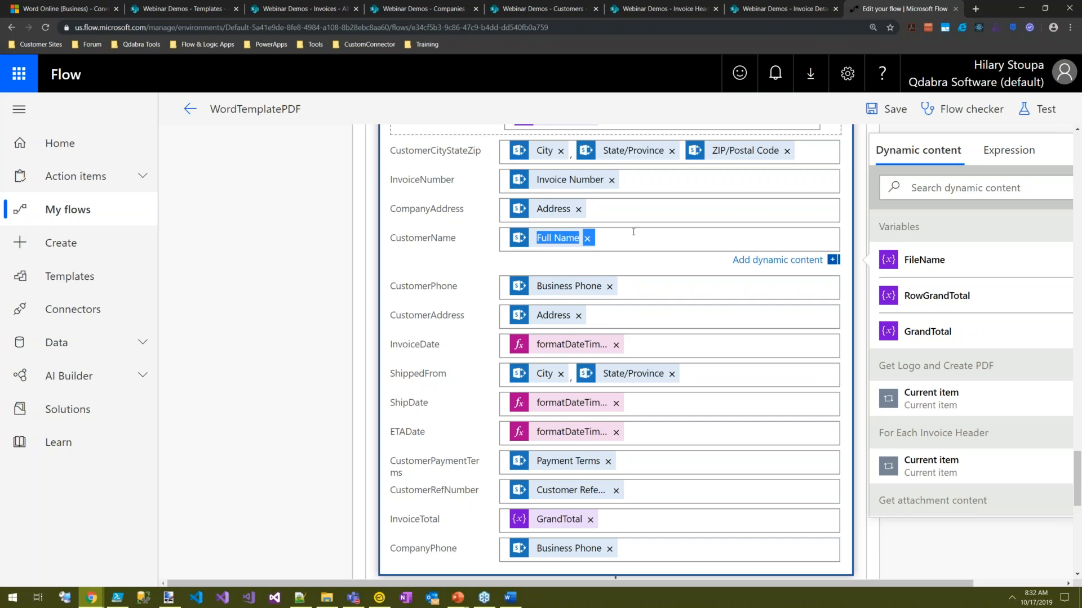
key("ctrl+v")
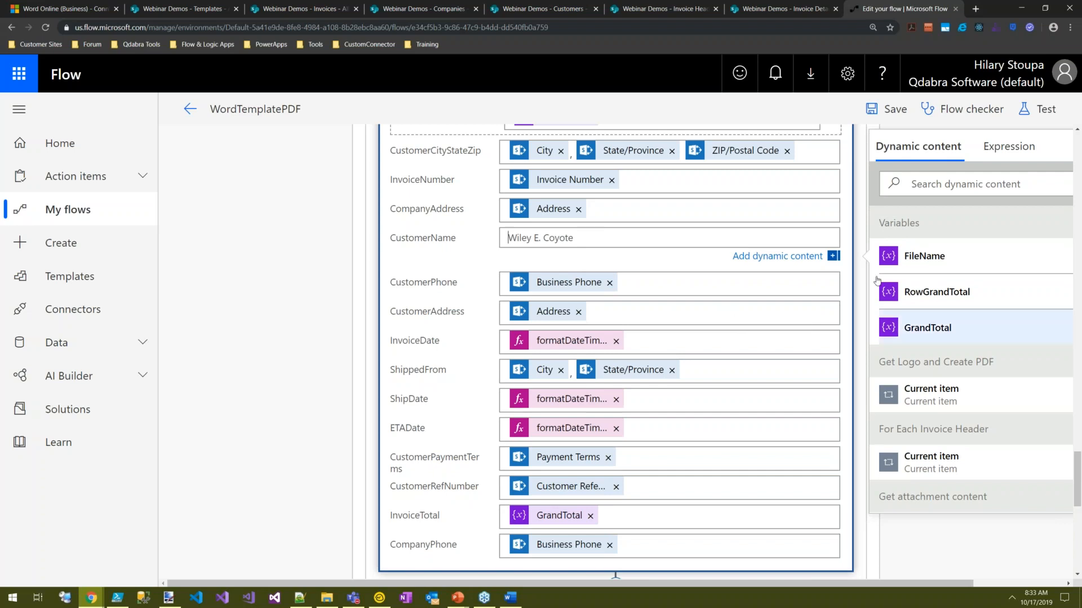
key("ctrl+z")
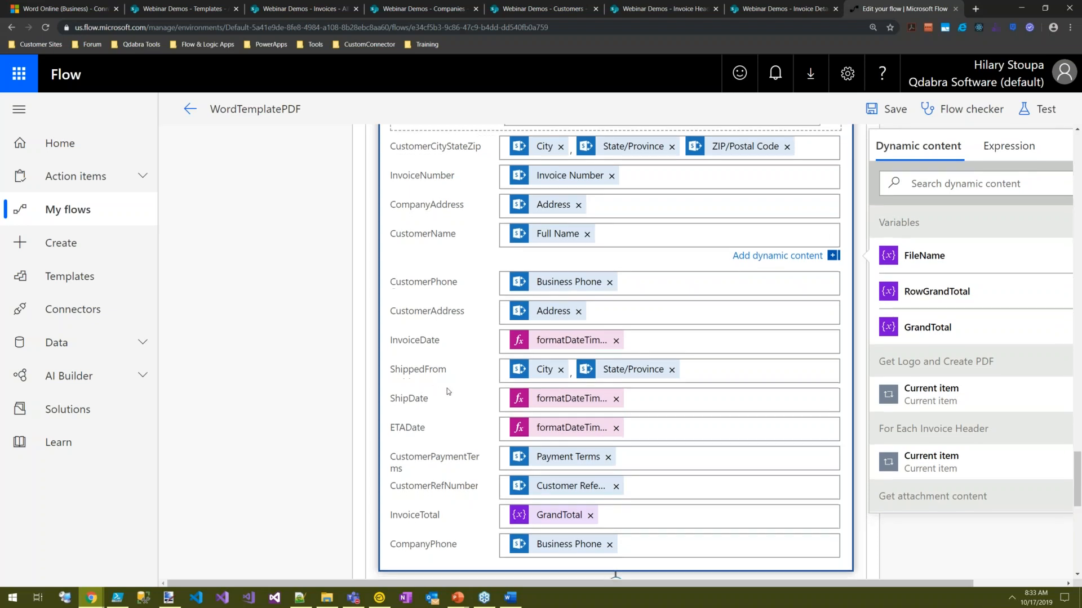
- Review the remaining template field mappings, inspect how Set File Name builds the FileName value, and collapse that action
scroll(448, 387, "down", 4)
scroll(496, 202, "up", 3)
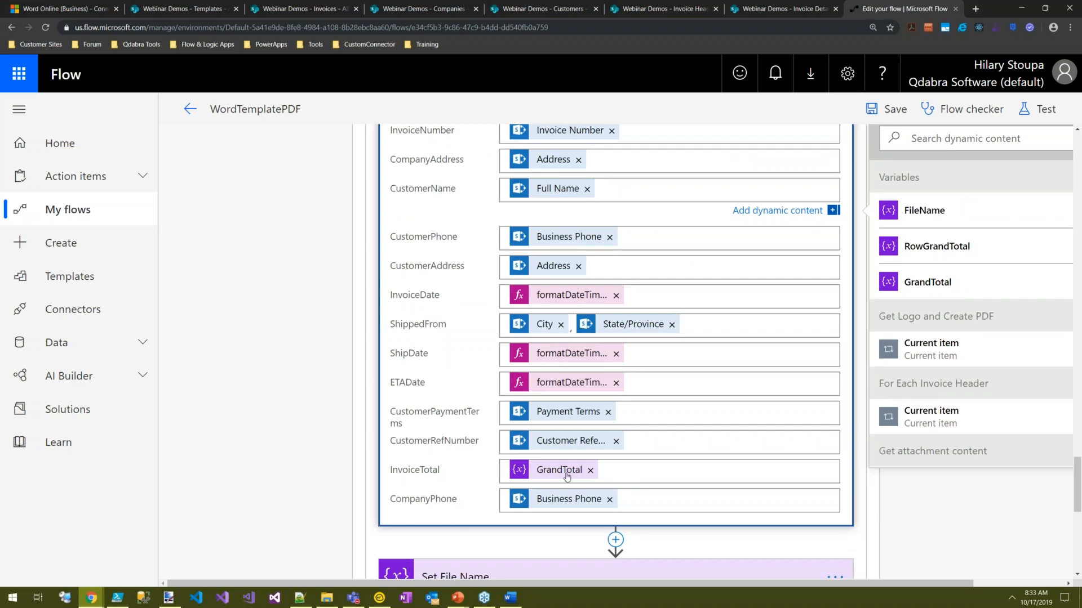
scroll(431, 478, "down", 4)
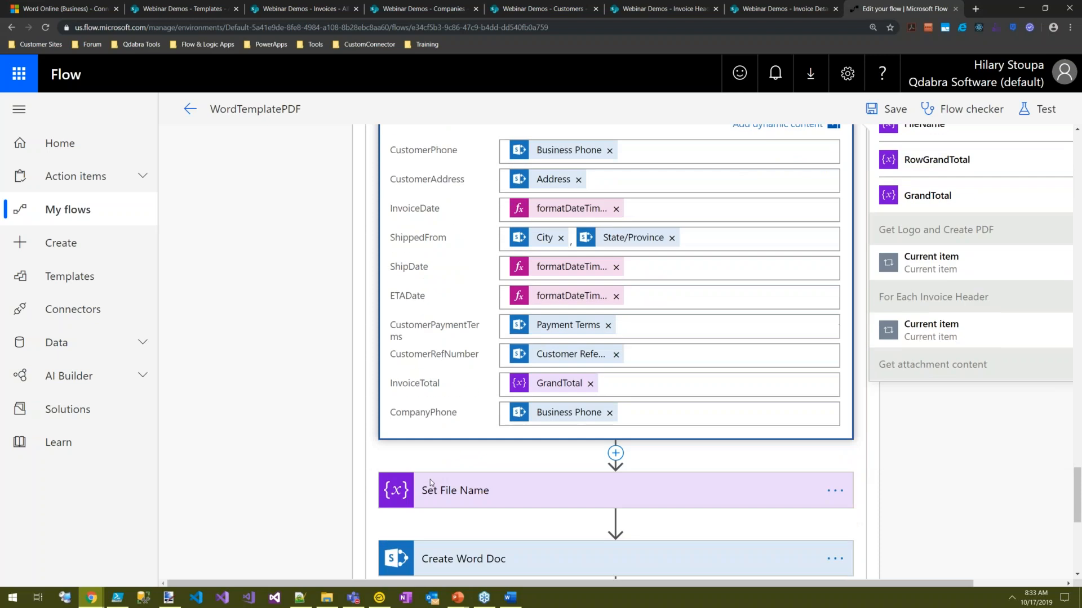
left_click(464, 364)
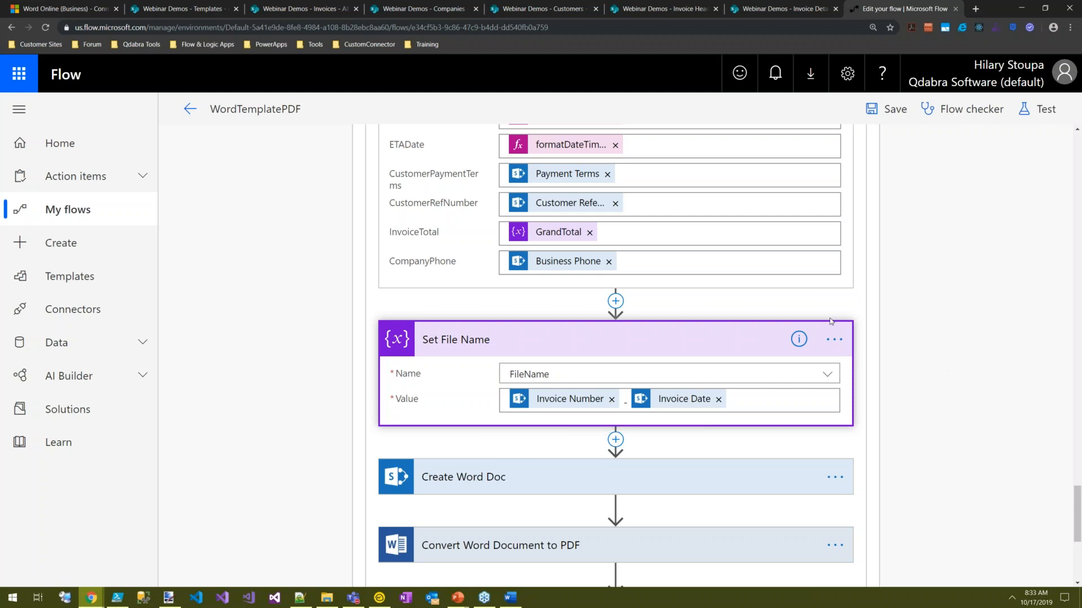
left_click(734, 339)
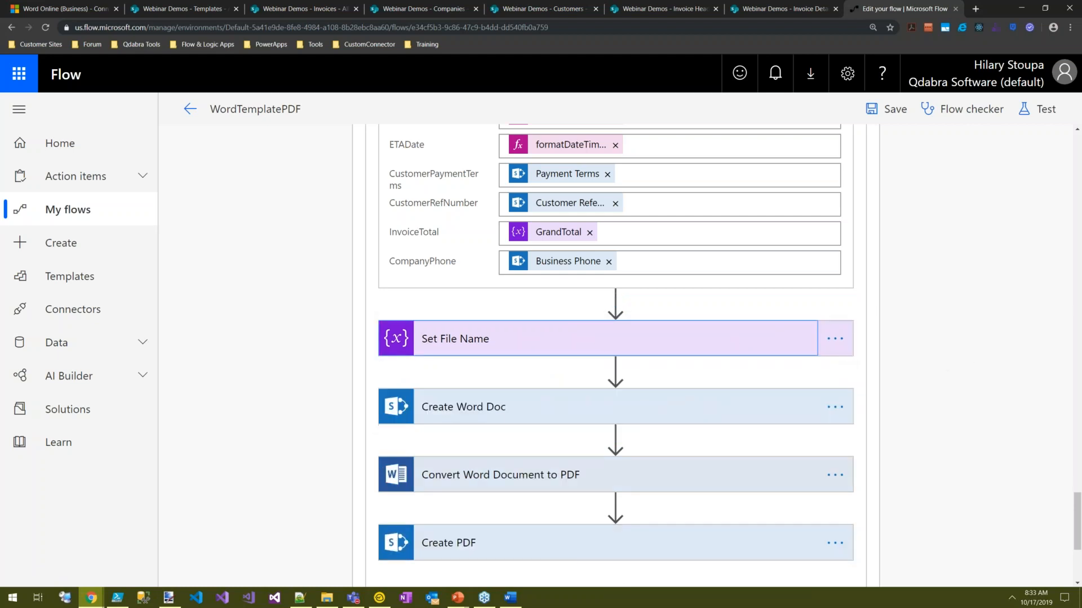
- Expand Create Word Doc, collapse Populate Invoice Template, and examine the folder path, file name and file content of the Word document
left_click(496, 416)
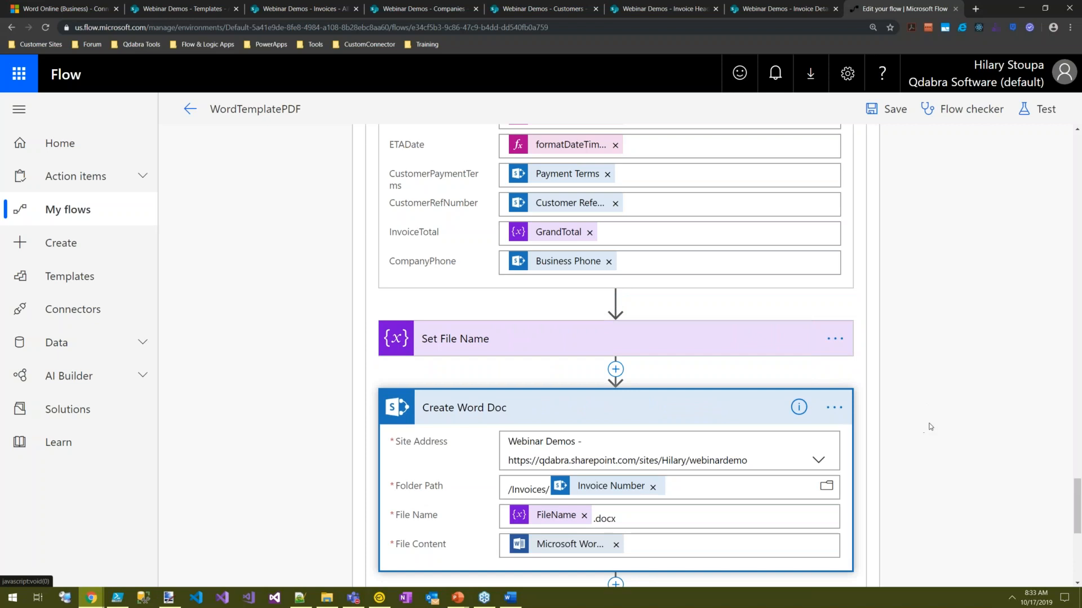
scroll(592, 211, "down", 5)
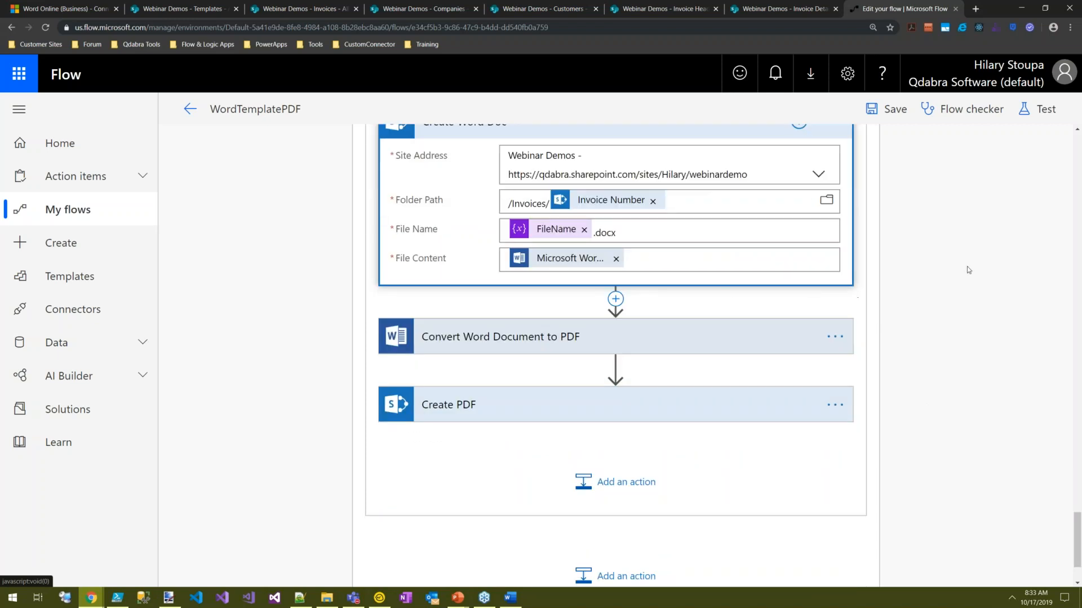
scroll(960, 331, "up", 2)
scroll(878, 316, "up", 12)
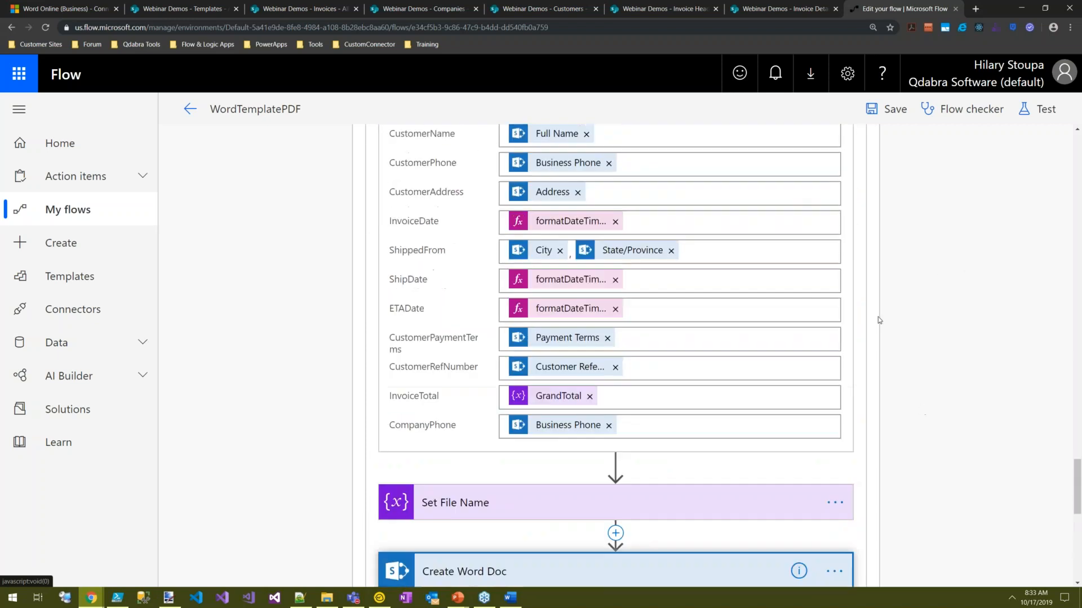
scroll(962, 408, "up", 10)
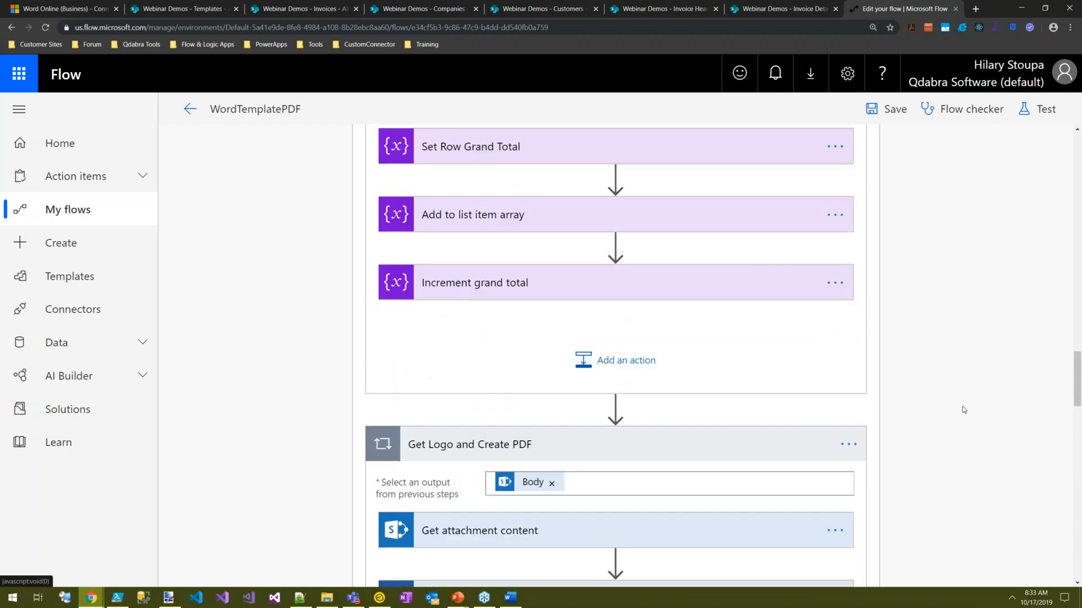
scroll(465, 245, "down", 6)
left_click(673, 258)
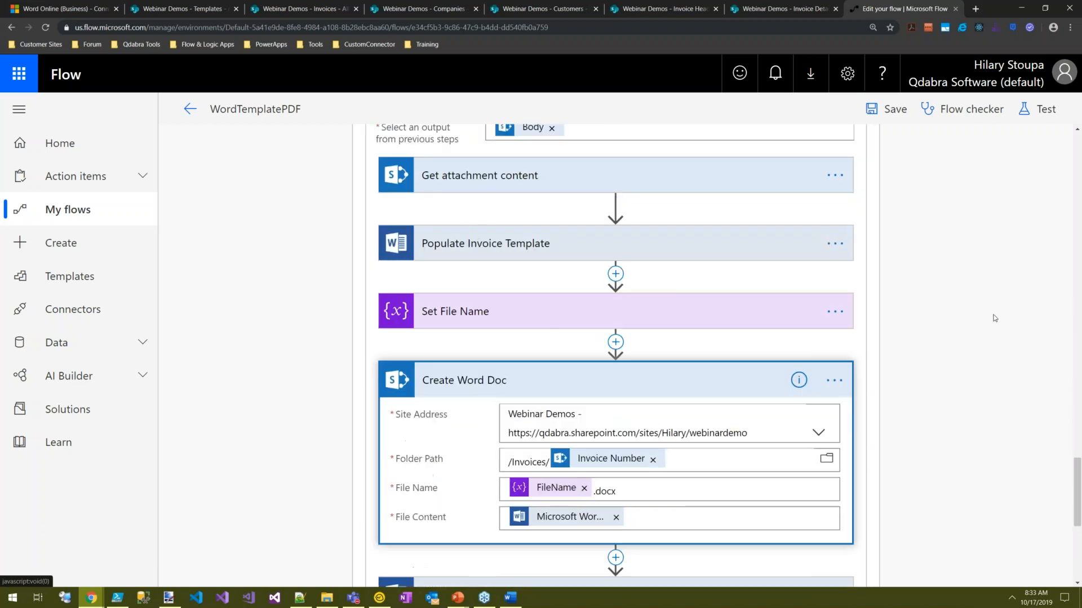
scroll(1025, 432, "down", 4)
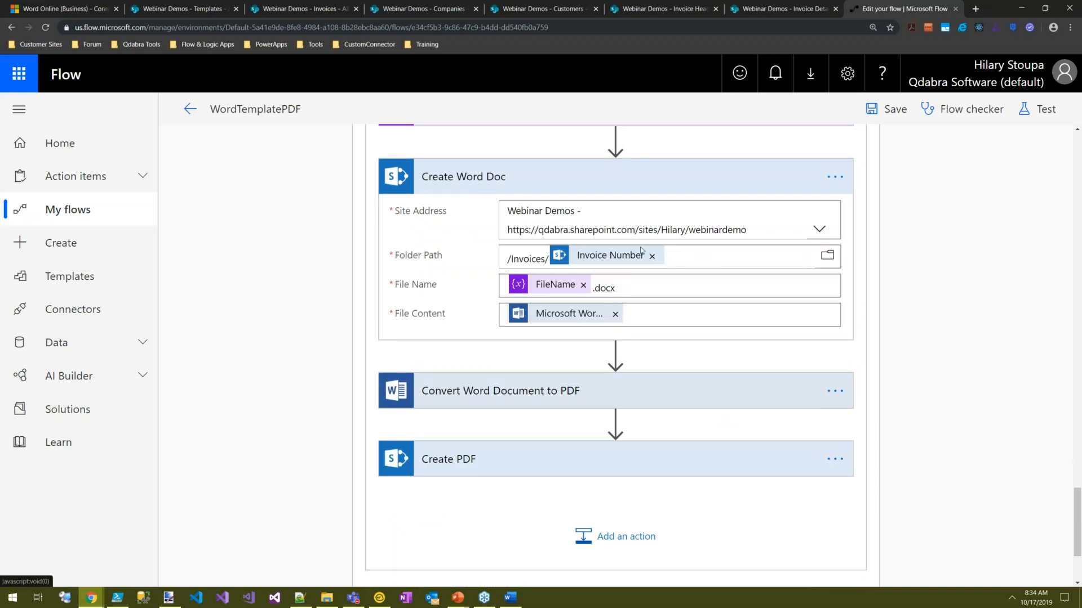
- Expand Convert Word Document to PDF and Create PDF, and compare their file paths, names and content with Create Word Doc
left_click(748, 384)
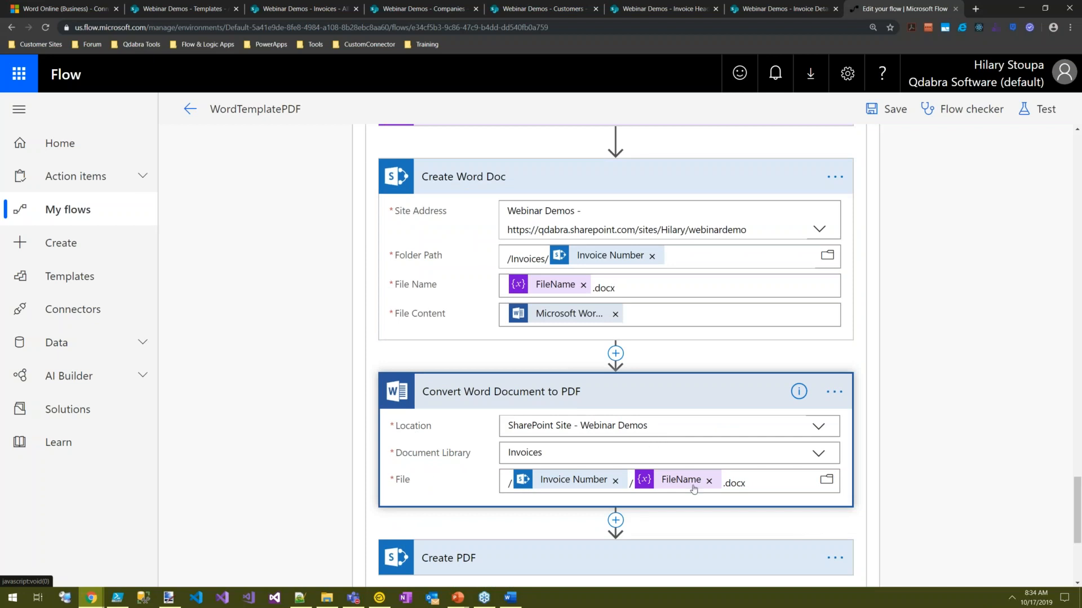
scroll(914, 460, "down", 1)
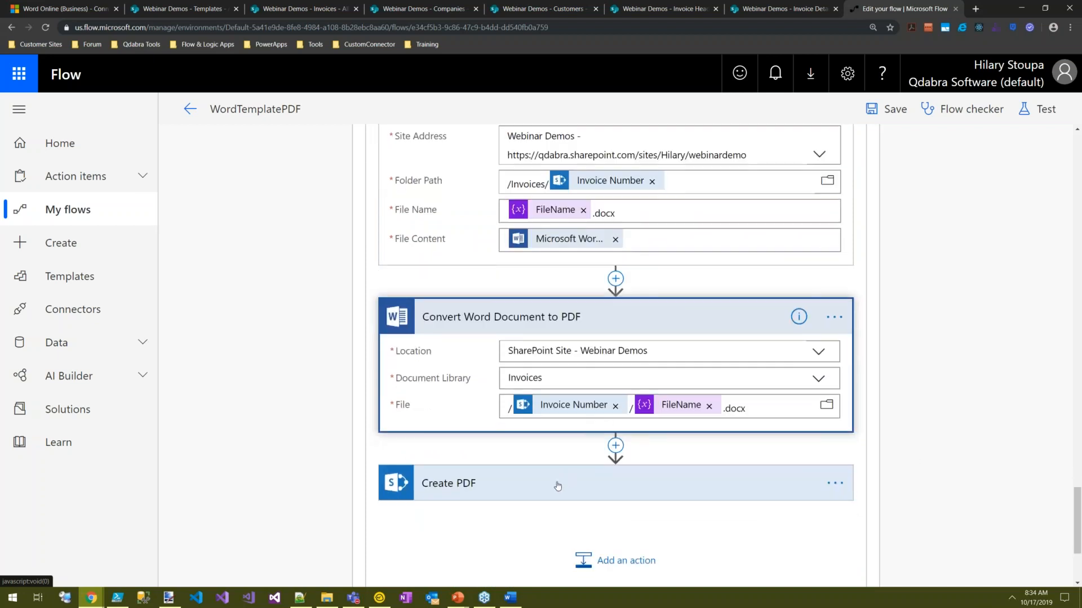
left_click(515, 488)
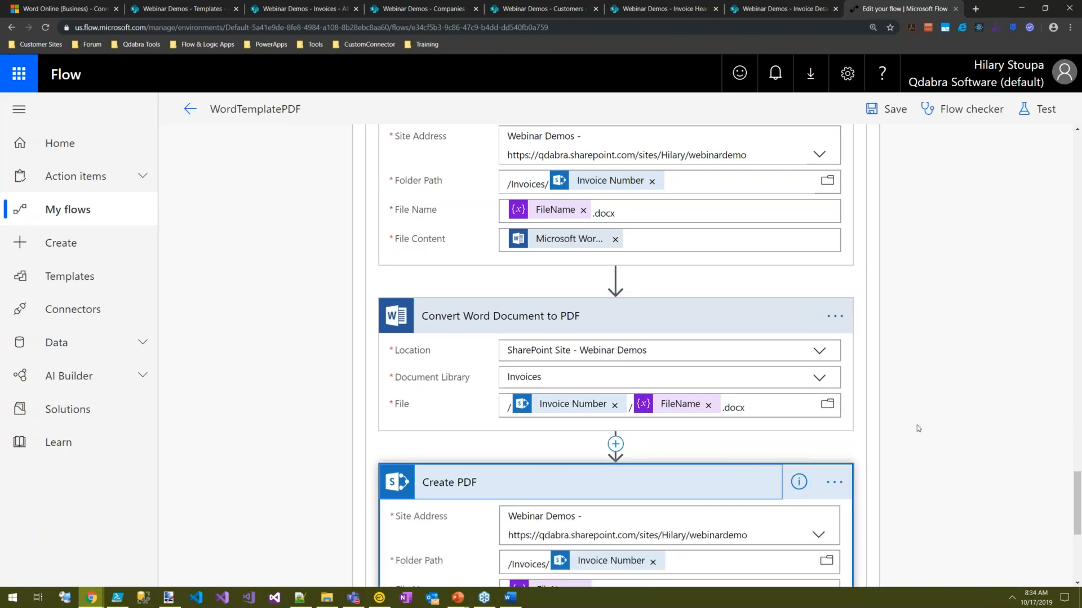
scroll(917, 424, "down", 1)
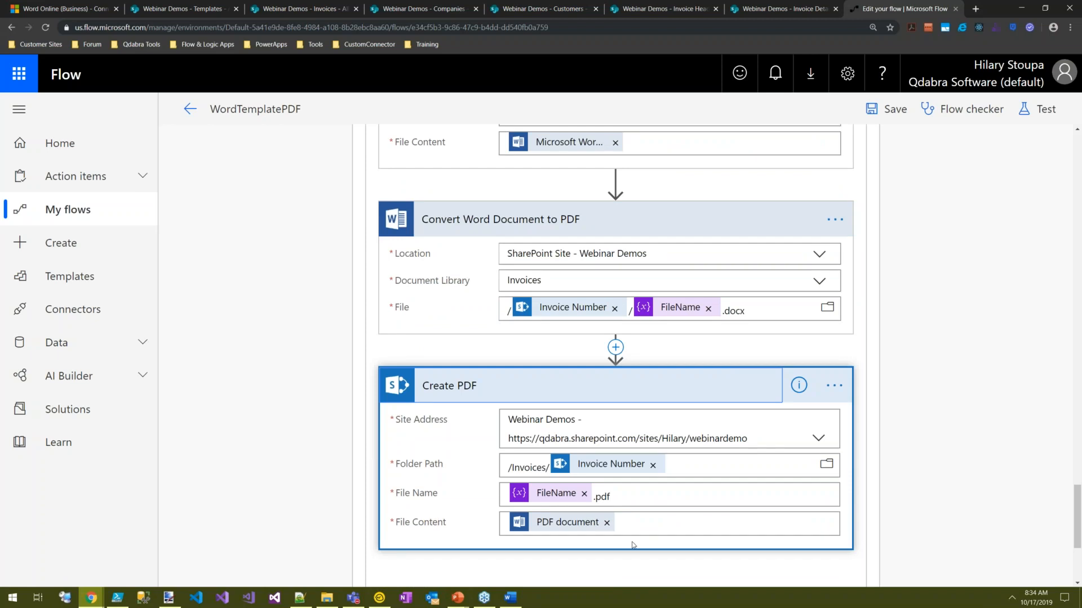
scroll(972, 393, "up", 5)
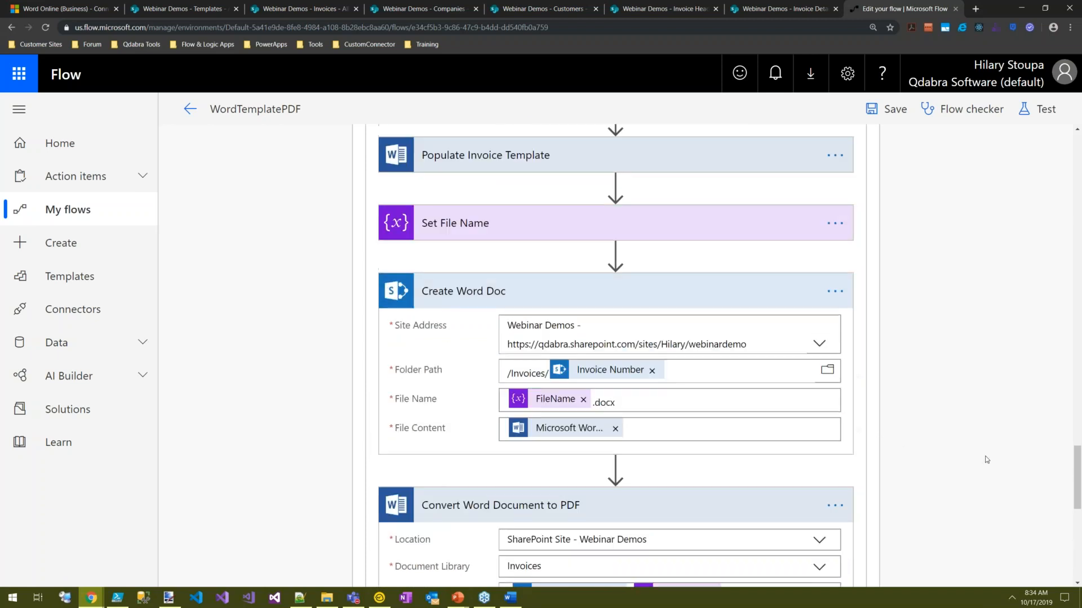
scroll(998, 465, "down", 5)
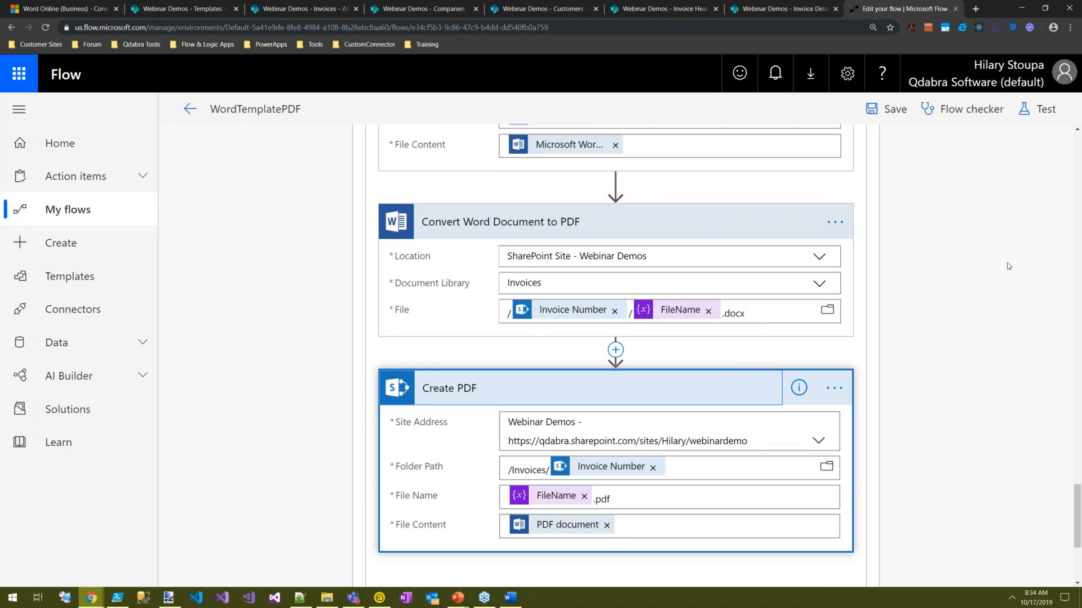
- Collapse the Create Word Doc, Convert Word Document to PDF and Create PDF actions
scroll(968, 239, "up", 8)
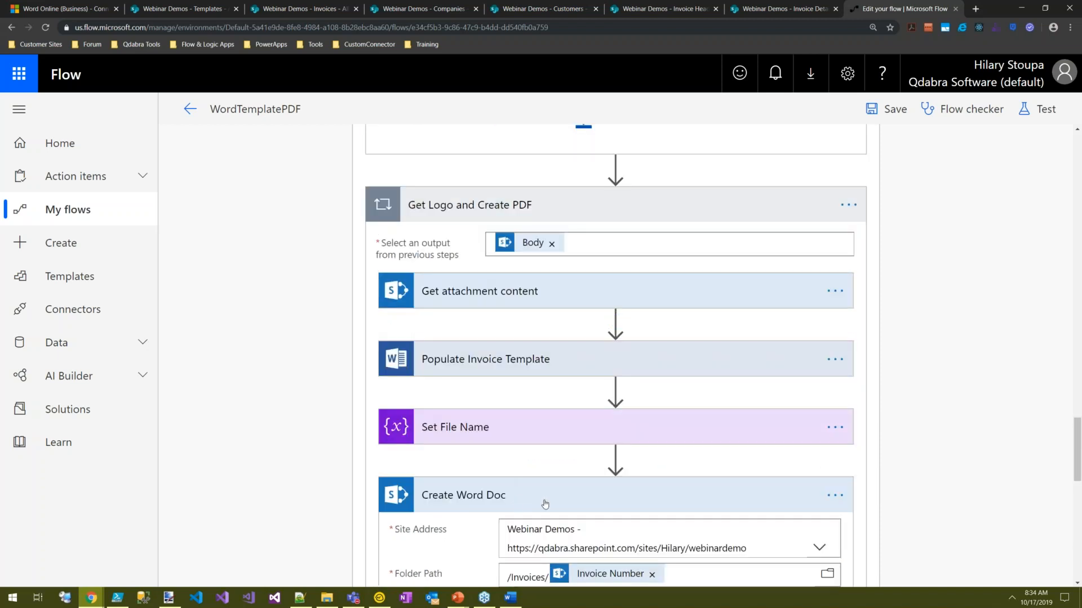
left_click(631, 500)
scroll(961, 429, "down", 1)
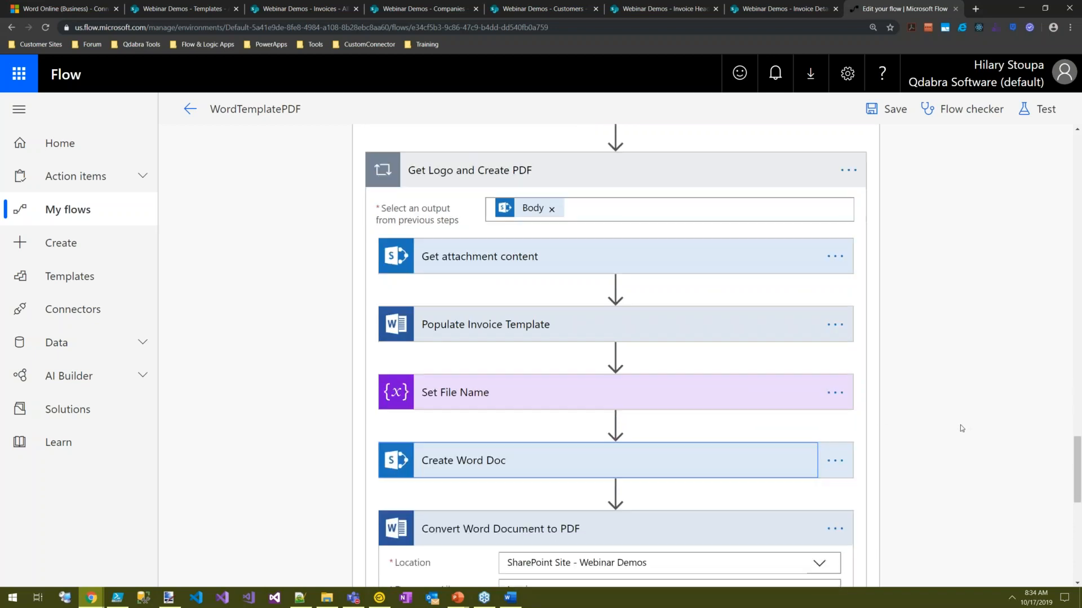
scroll(962, 429, "down", 3)
left_click(543, 361)
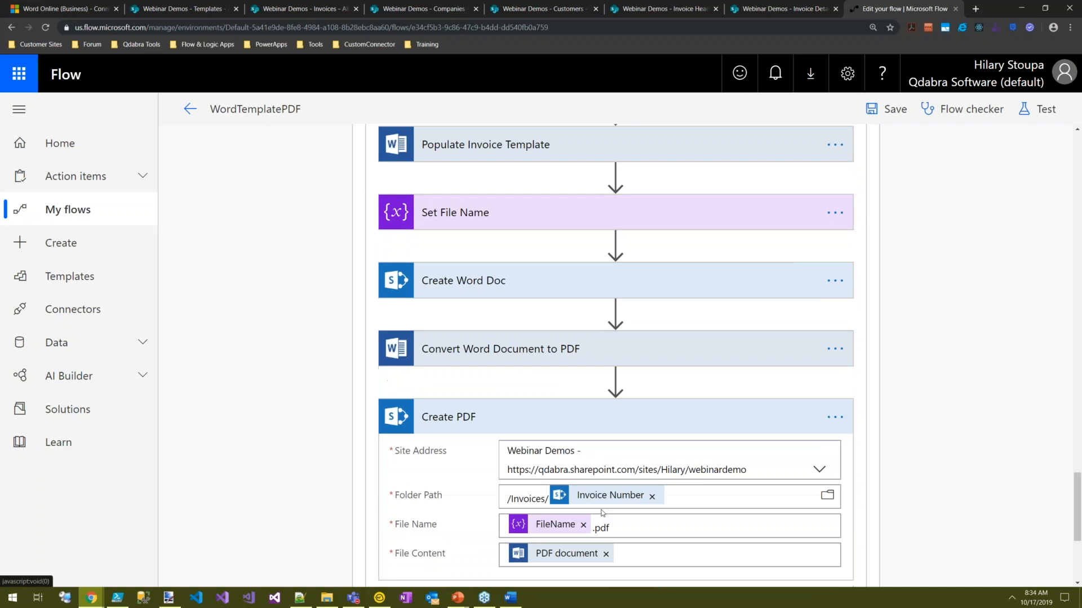
left_click(612, 424)
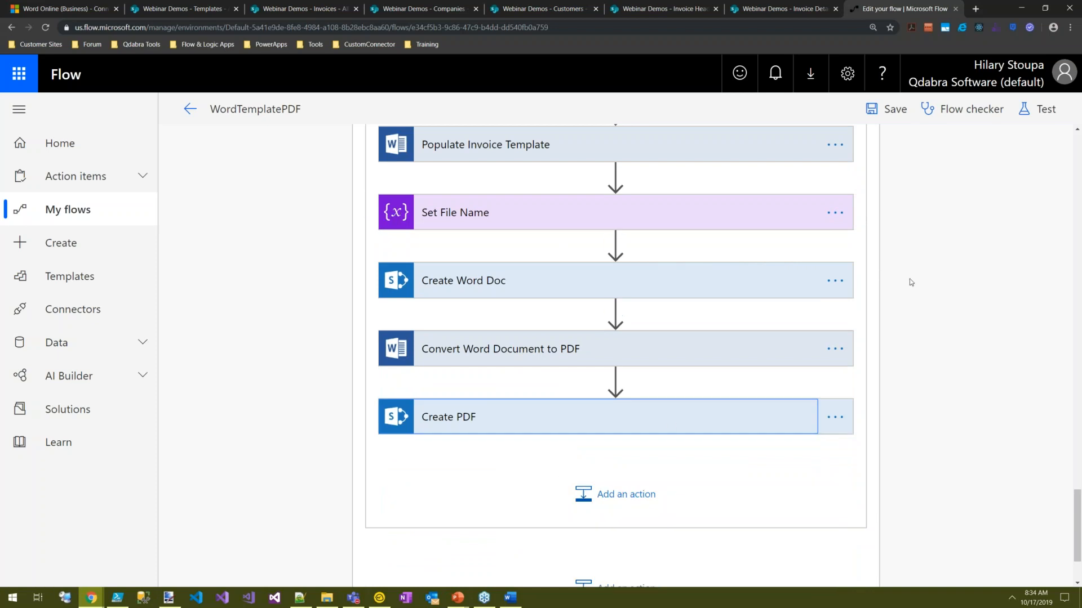
- Reopen Populate Invoice Template and review its field mappings, including the Logo attachment content and the InvoiceDetailRow array
scroll(911, 281, "up", 4)
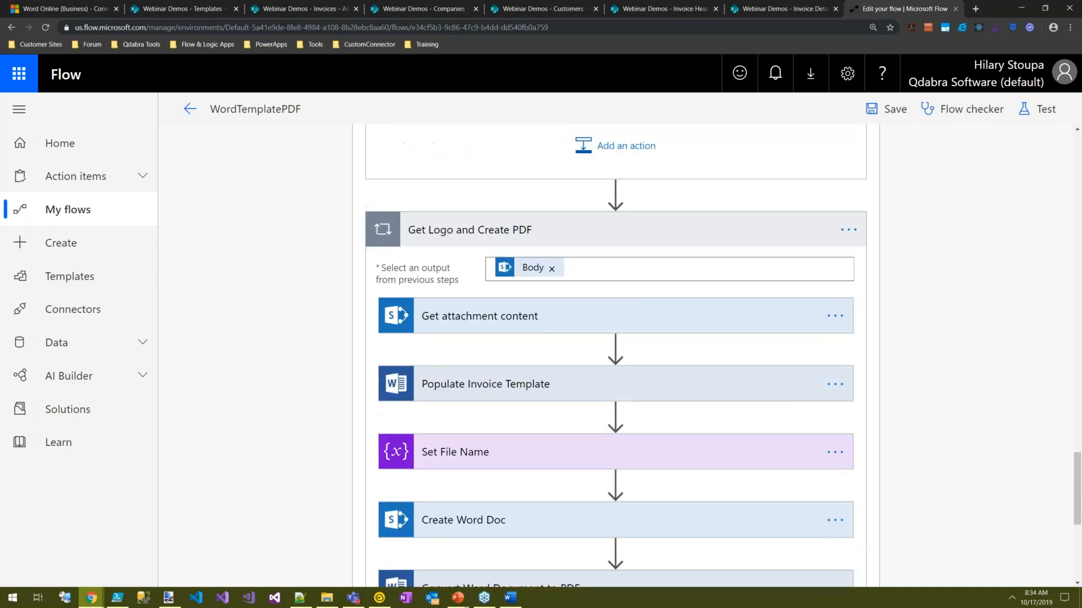
left_click(666, 383)
scroll(916, 320, "down", 8)
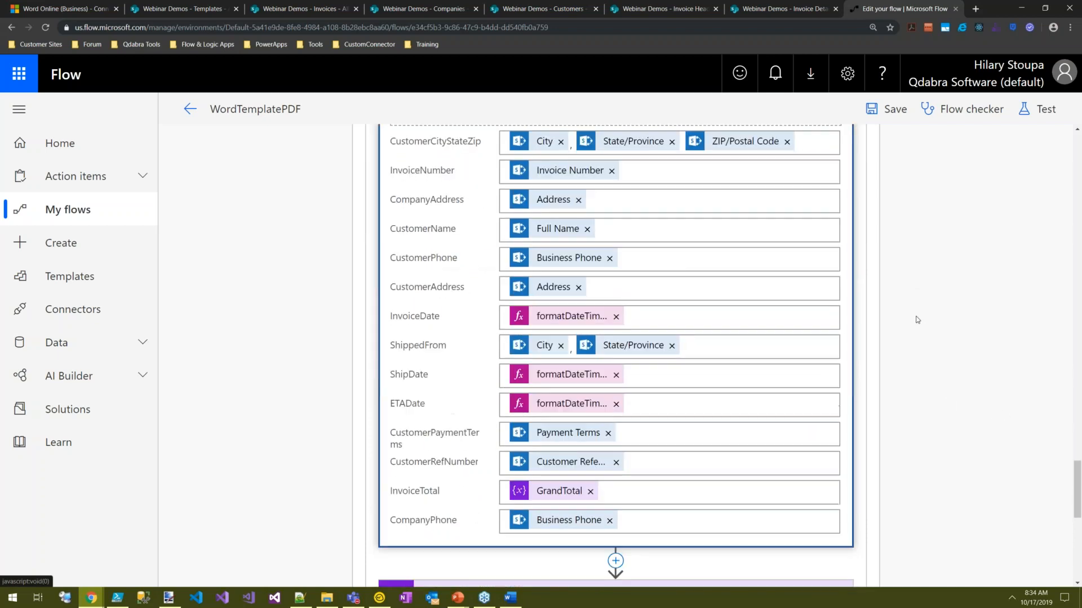
scroll(926, 355, "up", 2)
scroll(938, 390, "down", 2)
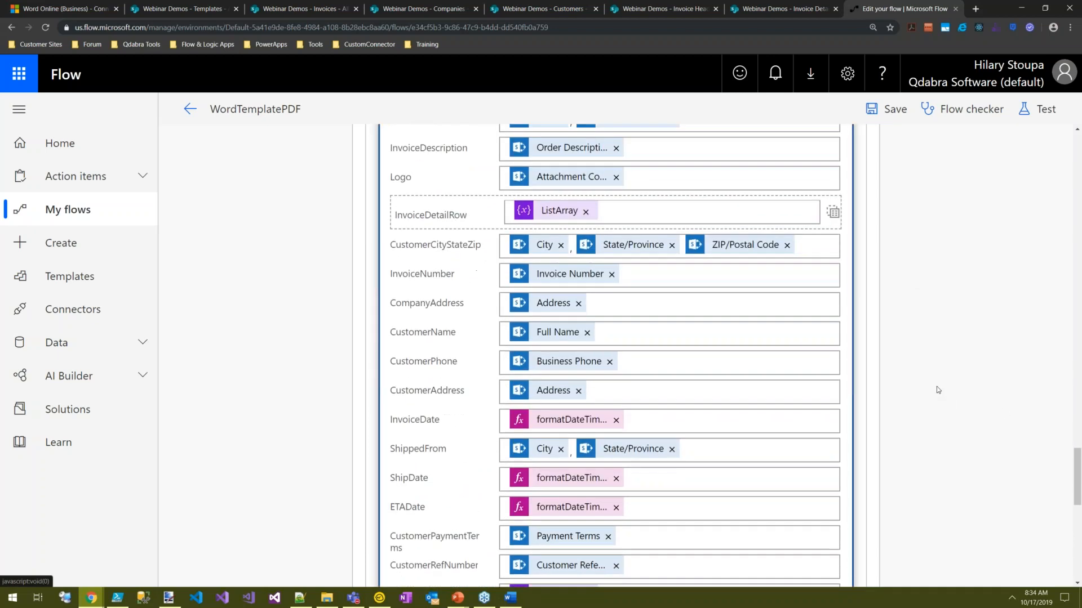
scroll(960, 347, "up", 5)
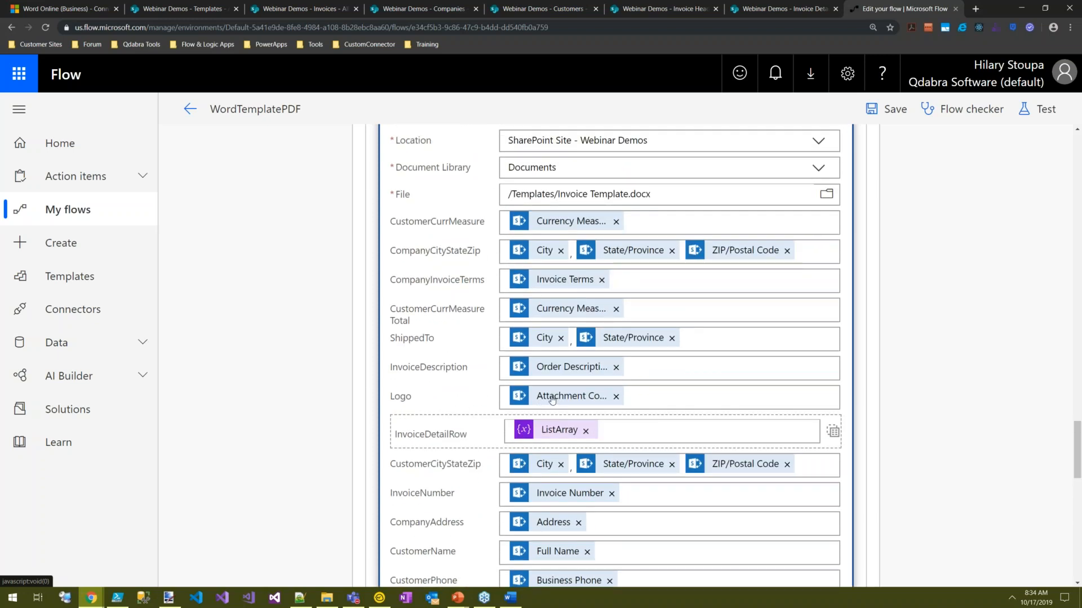
mouse_move(554, 399)
scroll(908, 350, "up", 8)
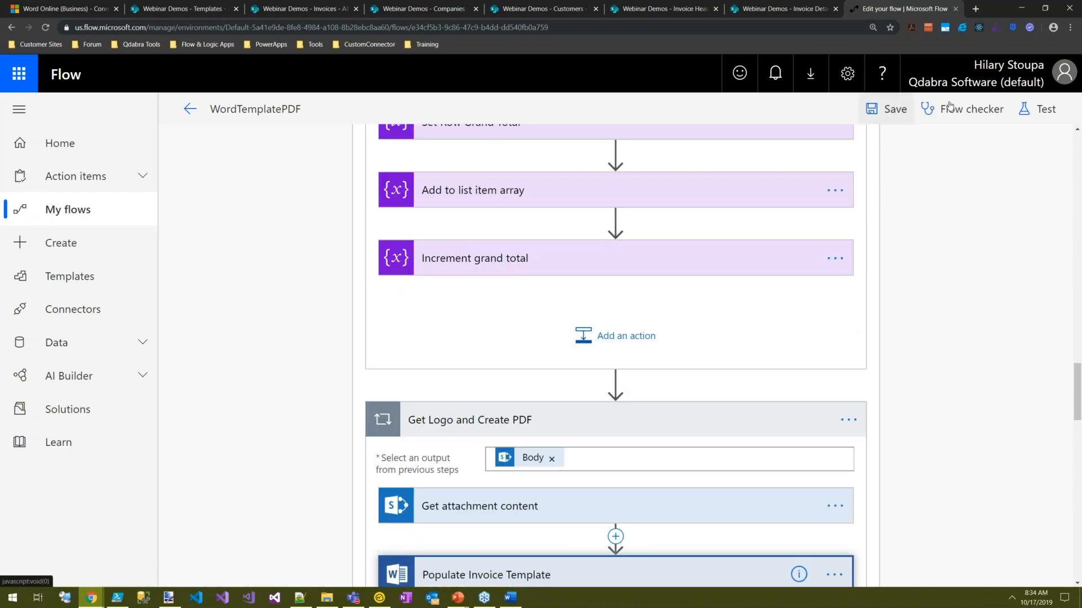
- Start a test run of the flow by performing the trigger action, and refresh the SharePoint Invoices library to check for output
left_click(1038, 109)
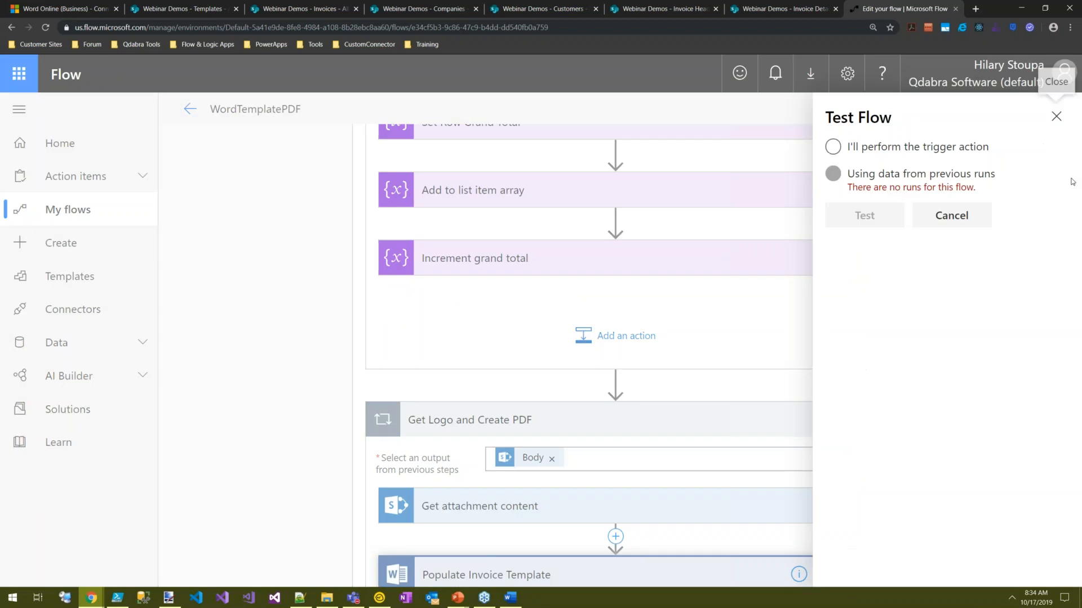
left_click(833, 147)
left_click(855, 223)
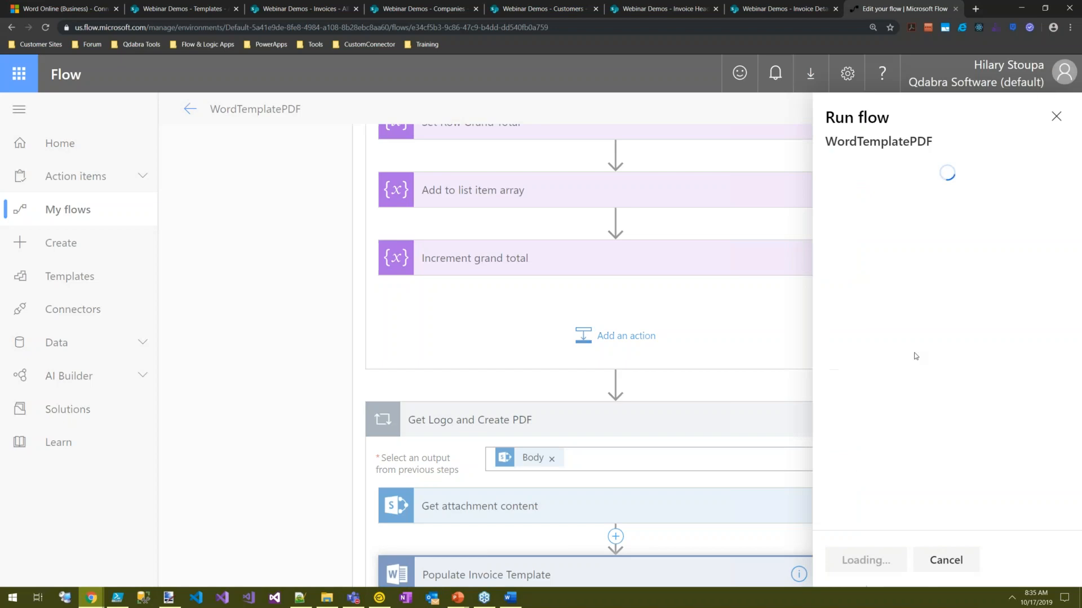
left_click(862, 560)
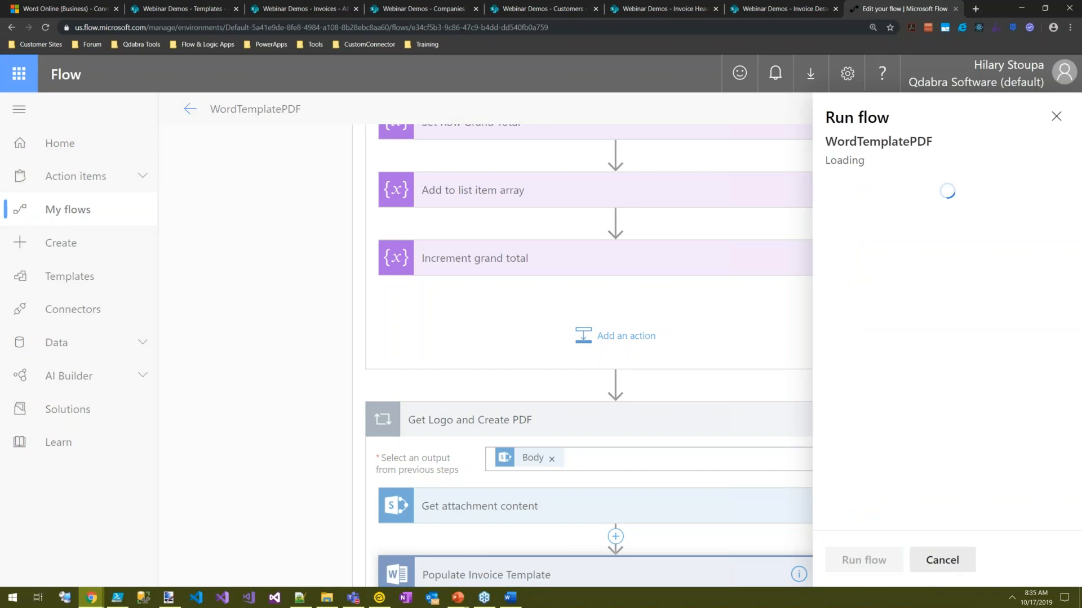
left_click(299, 9)
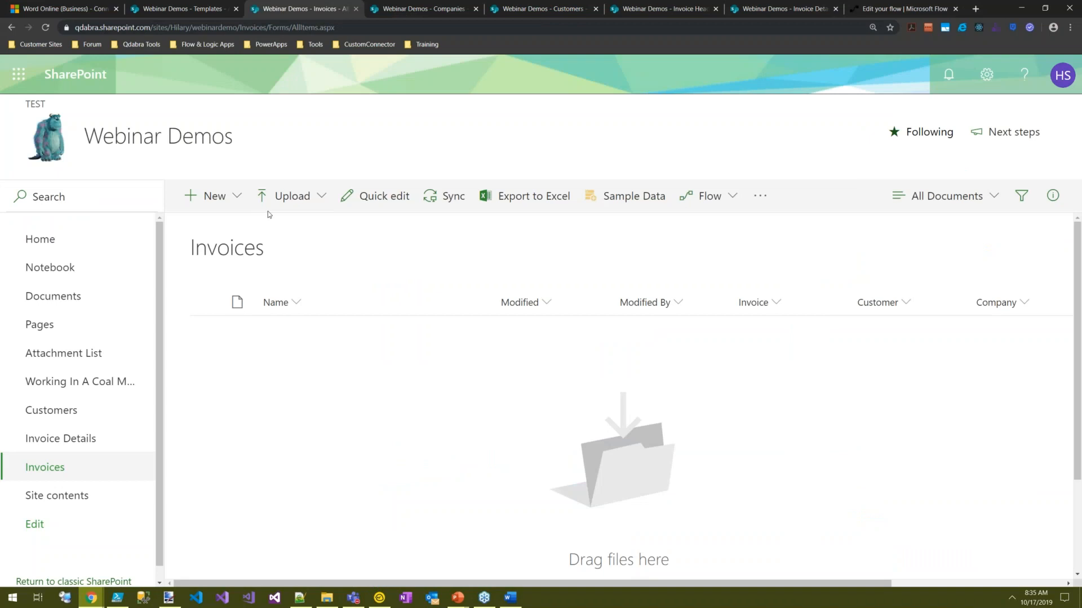
left_click(45, 28)
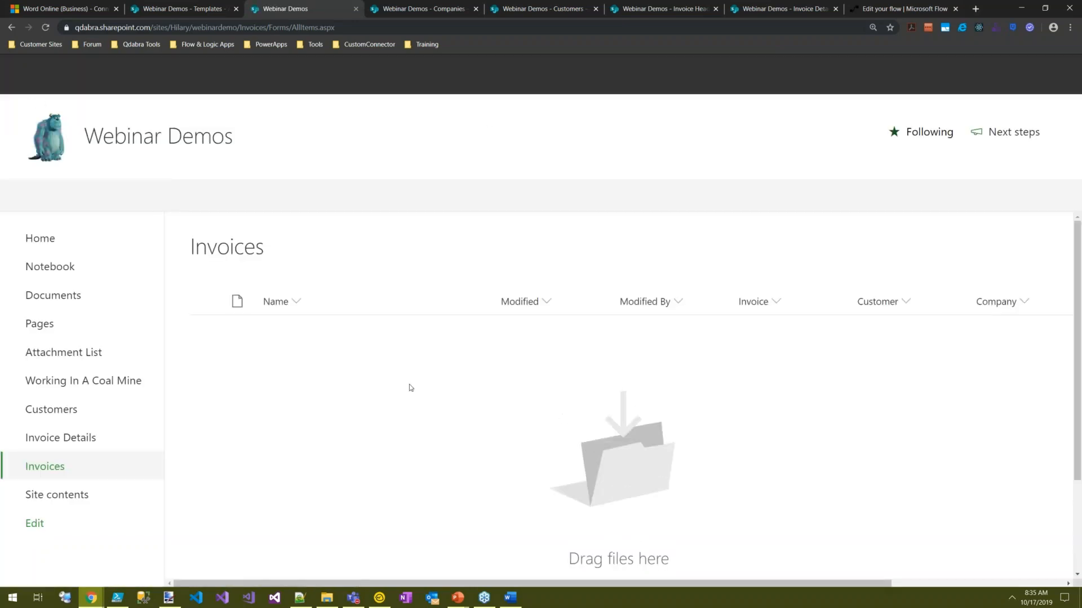
- Return to the flow, dismiss the run confirmation, and examine the status of each action down to For Each Invoice Header
left_click(881, 10)
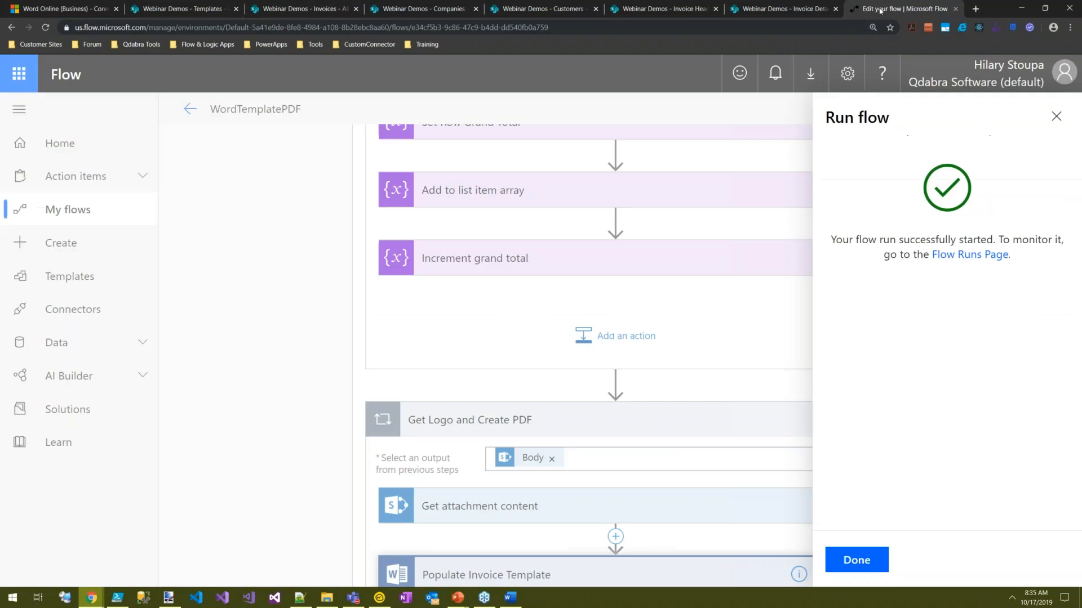
left_click(882, 557)
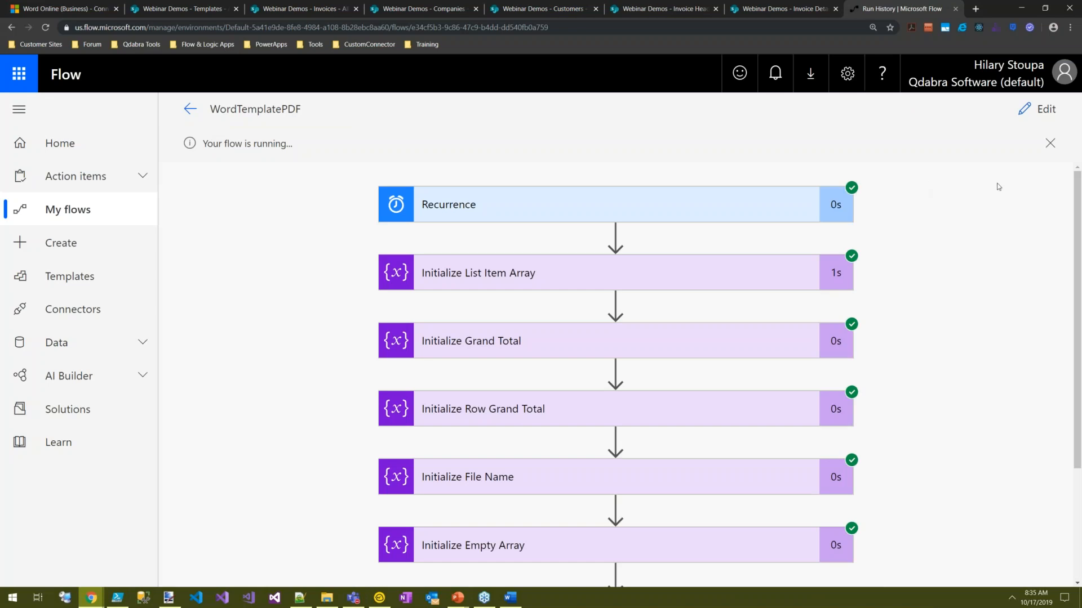
scroll(701, 387, "down", 3)
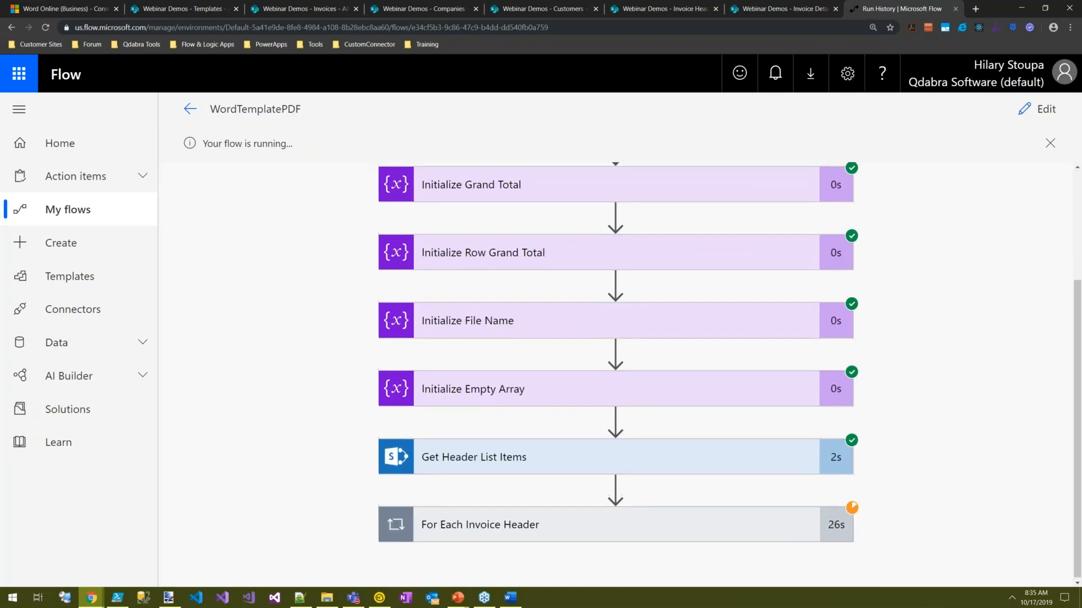
scroll(702, 388, "up", 3)
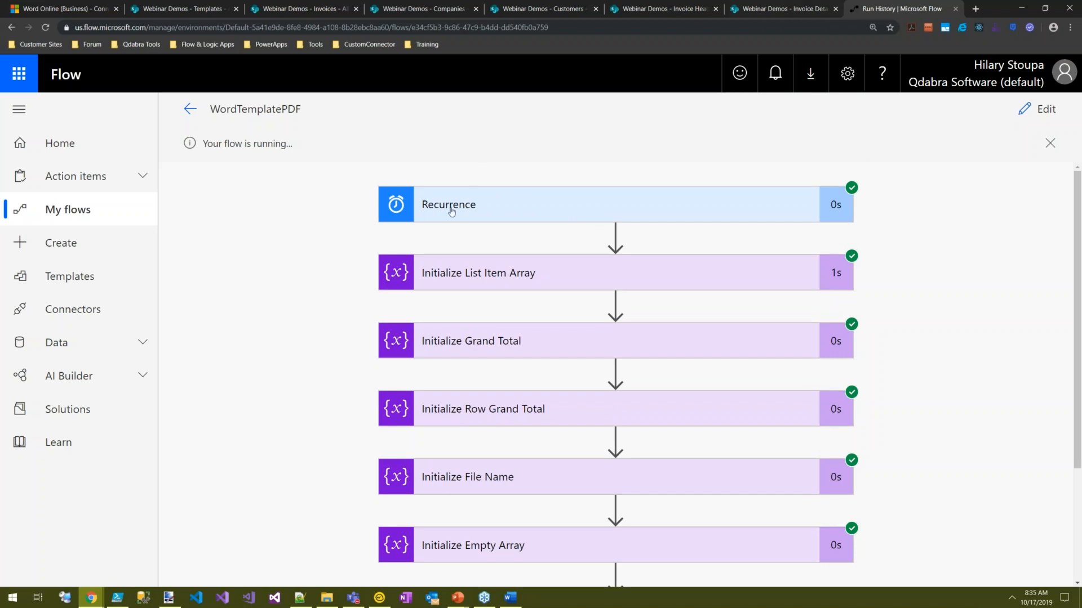
- Refresh the Invoices library, open the 18D-1706-NM folder, and reload it to check for generated files
left_click(300, 10)
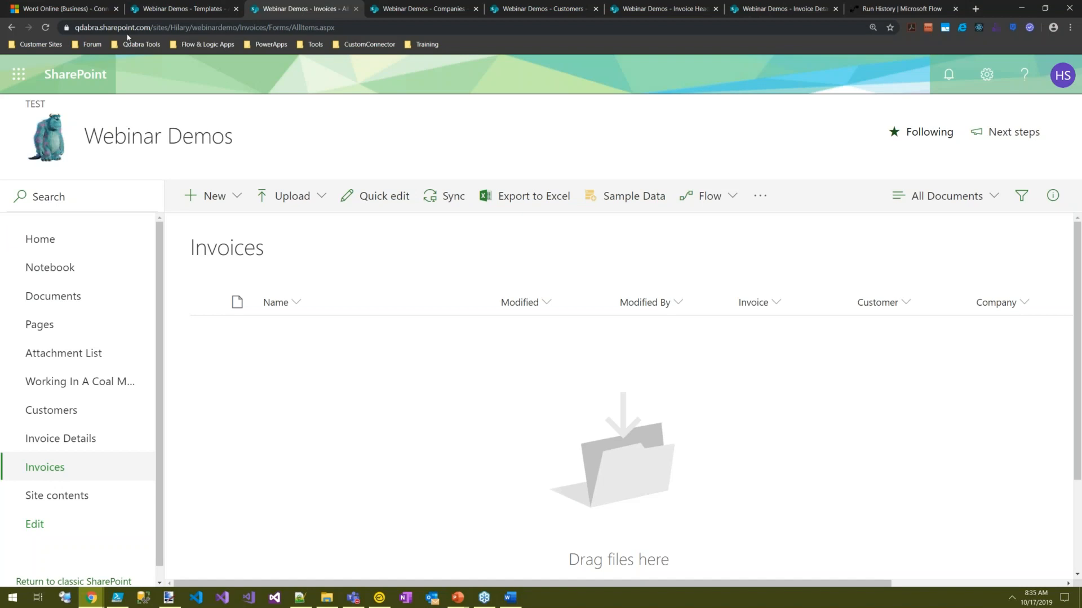
left_click(46, 27)
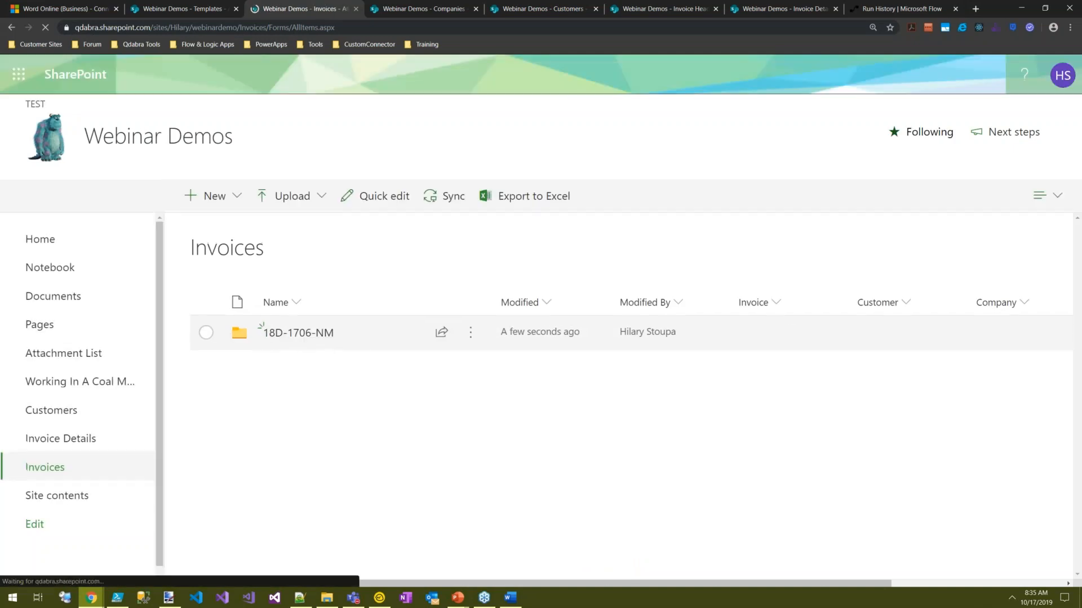
left_click(294, 334)
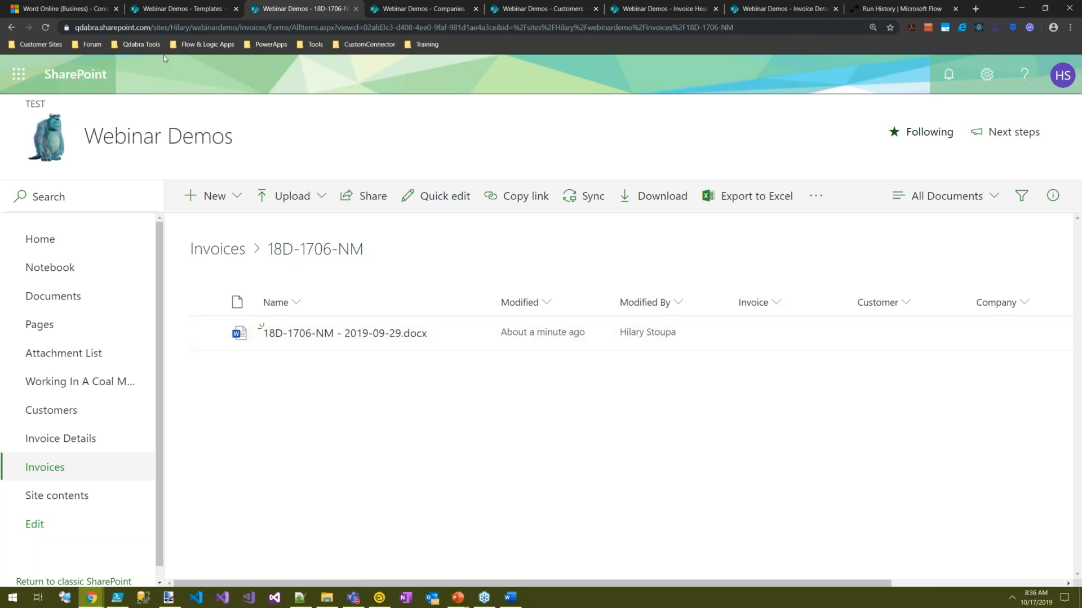
left_click(47, 28)
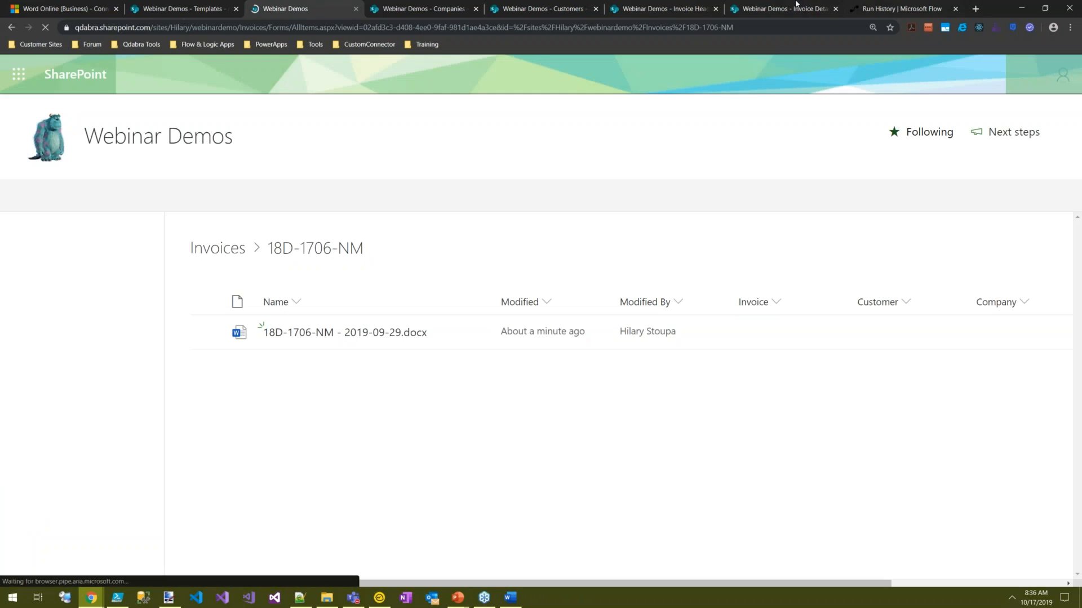
- Expand For Each Invoice Header in the flow's run history and page through its iterations, examining the status of their actions
left_click(886, 13)
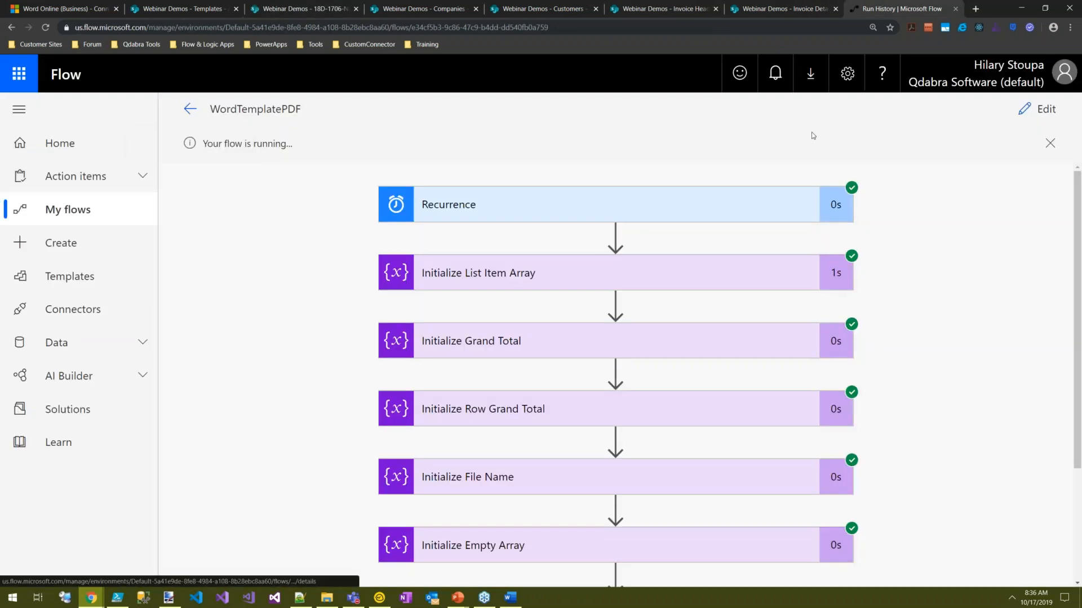
scroll(938, 556, "down", 3)
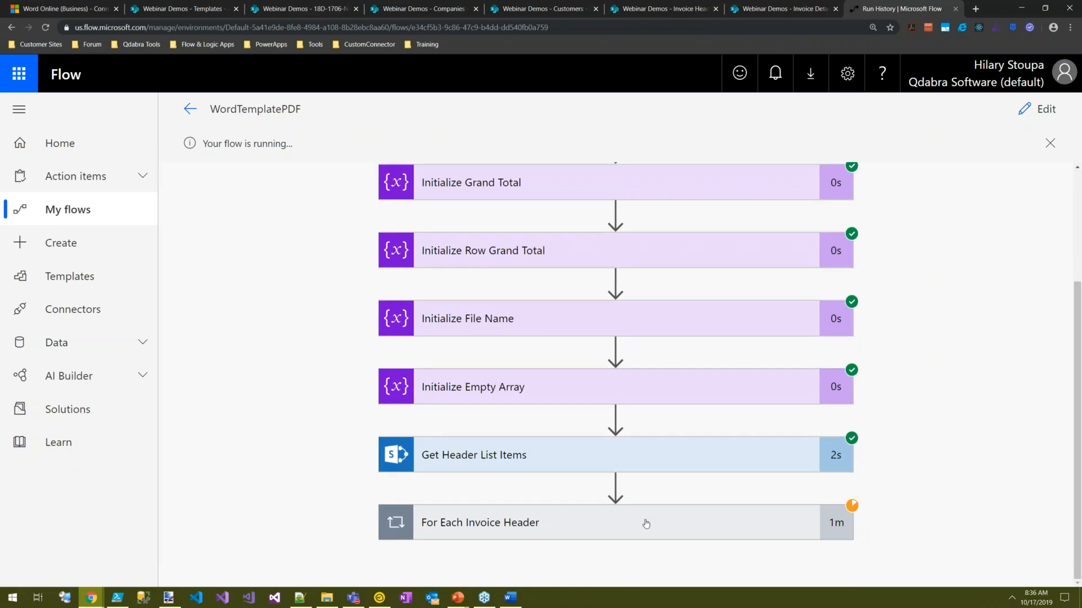
left_click(703, 521)
scroll(944, 544, "down", 1)
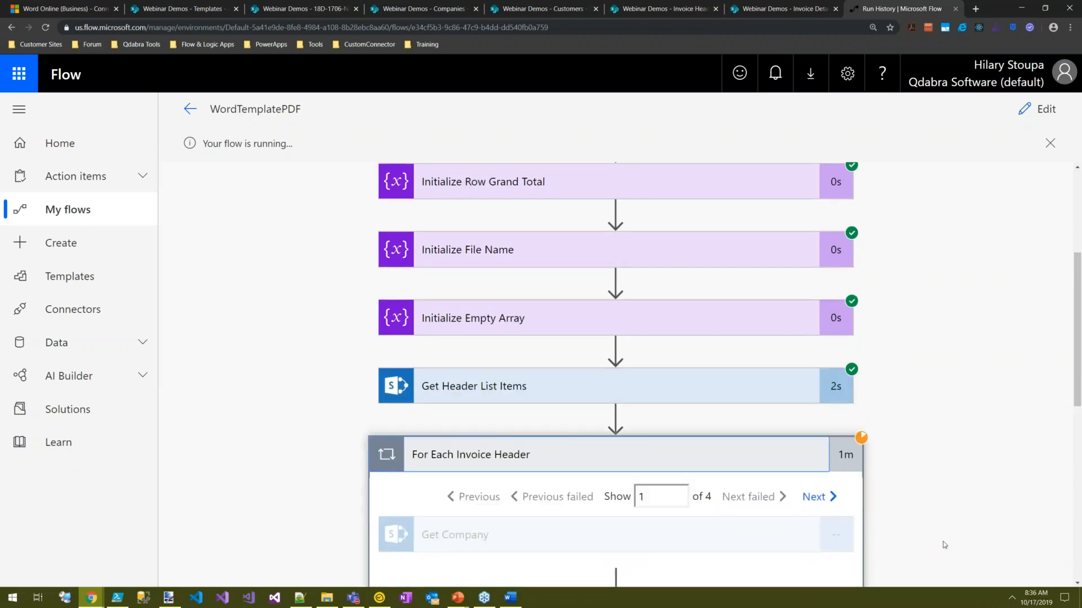
scroll(944, 545, "down", 5)
left_click(830, 210)
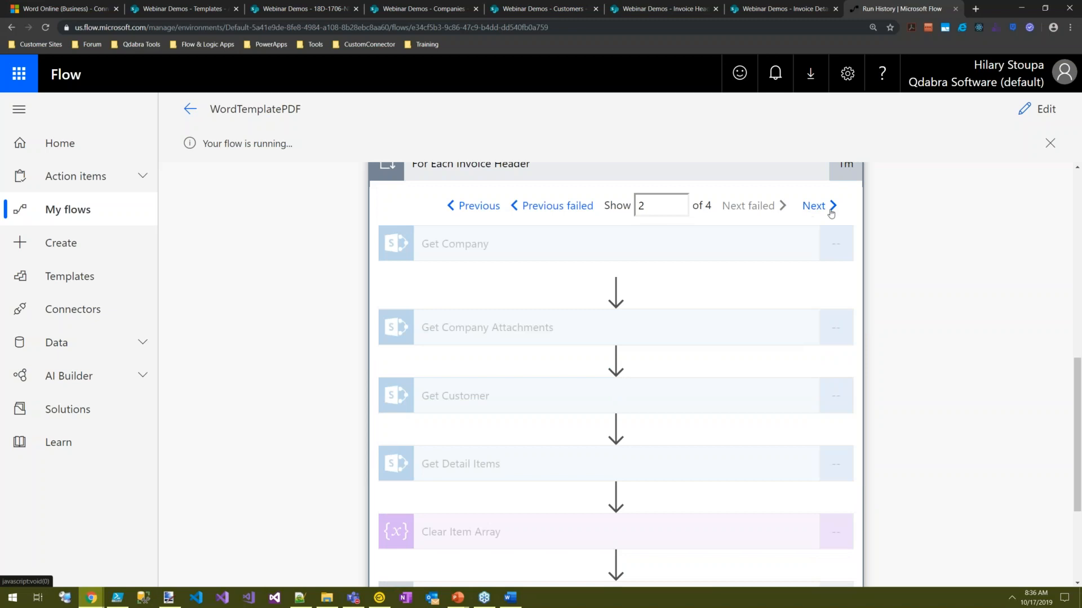
left_click(821, 209)
scroll(607, 469, "down", 1)
scroll(608, 469, "down", 3)
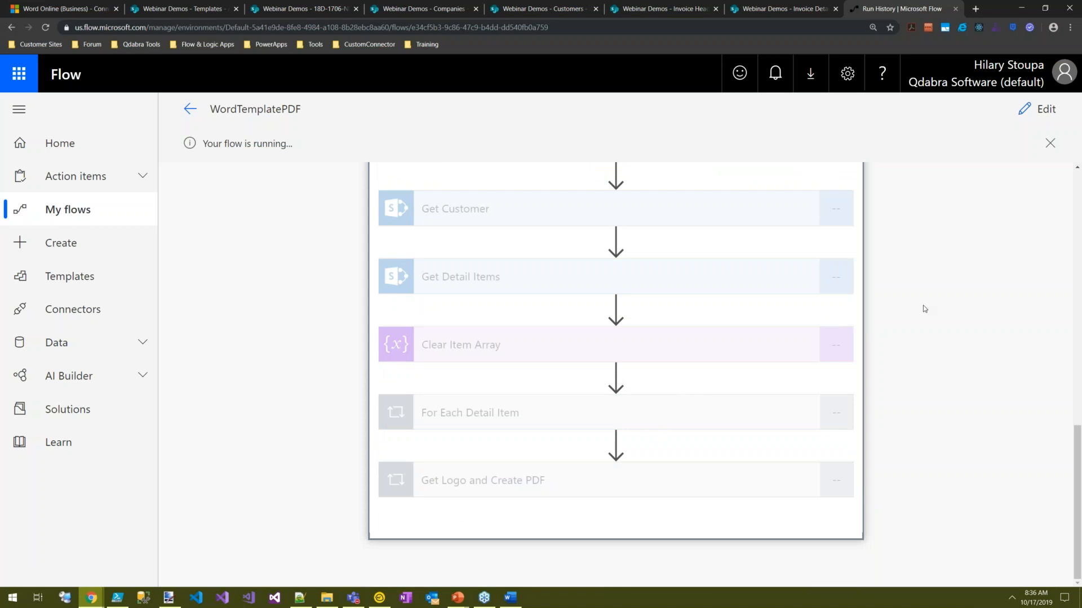